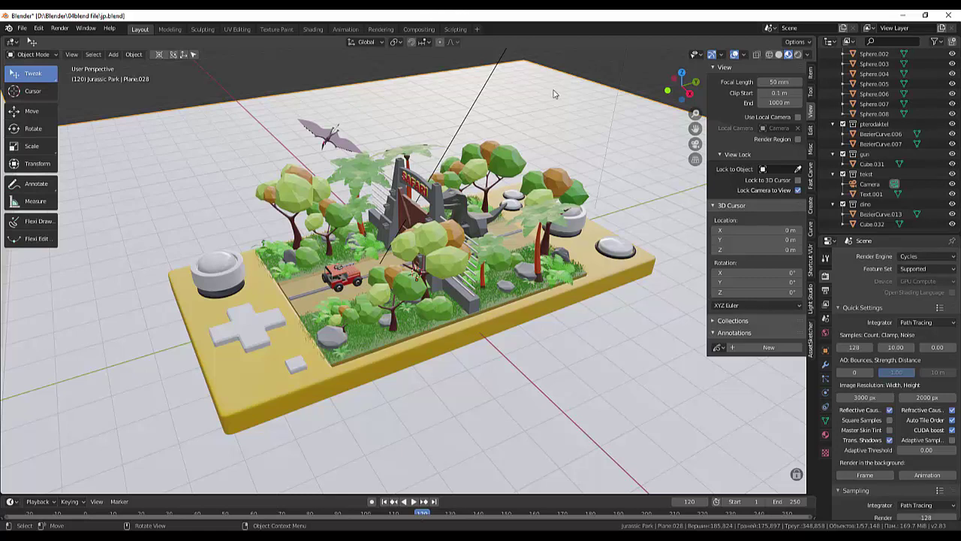
Toggle the console collection's visibility off and back on in the Outliner.
{"action": "left_click", "coordinate": [445, 289]}
{"action": "scroll", "coordinate": [901, 112], "scroll_direction": "up", "scroll_amount": 5}
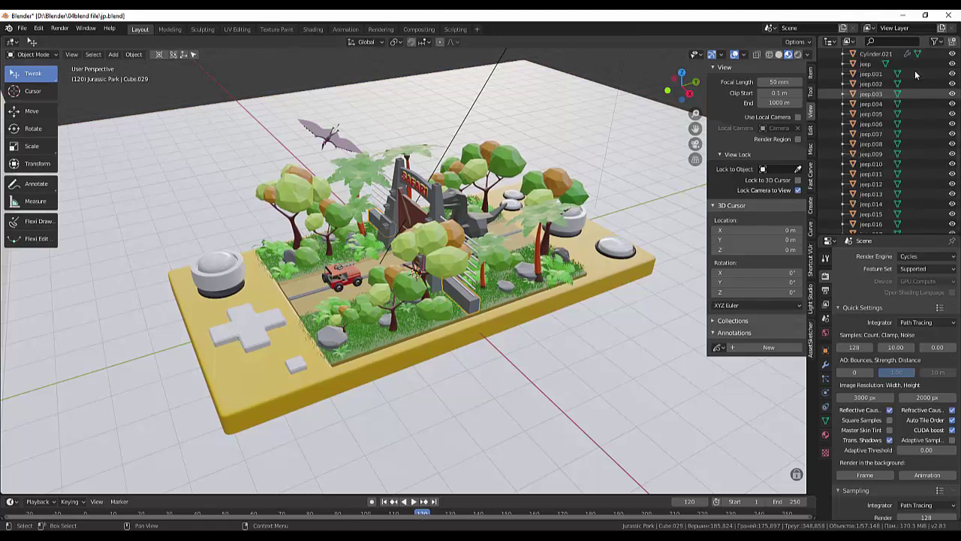
{"action": "scroll", "coordinate": [915, 74], "scroll_direction": "up", "scroll_amount": 3}
{"action": "scroll", "coordinate": [909, 75], "scroll_direction": "up", "scroll_amount": 3}
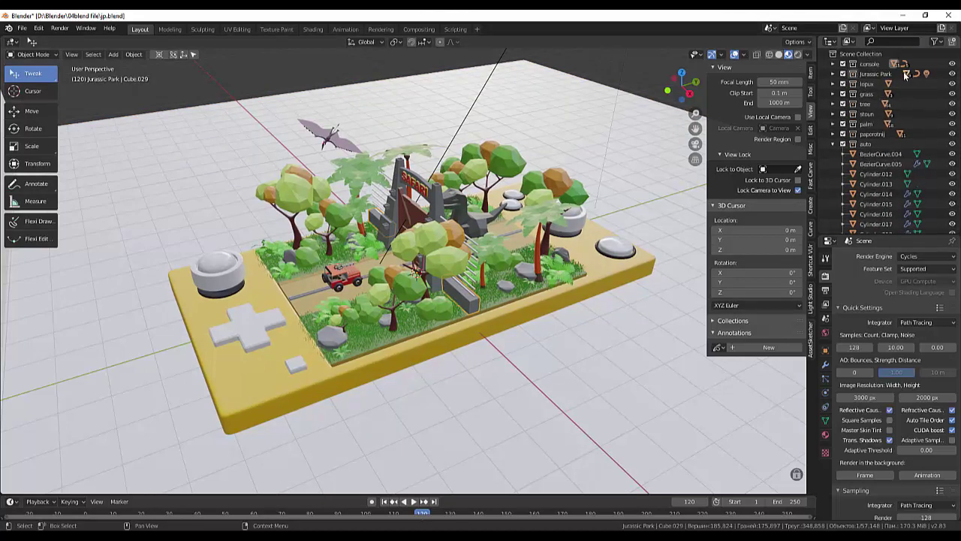
{"action": "left_click", "coordinate": [952, 64]}
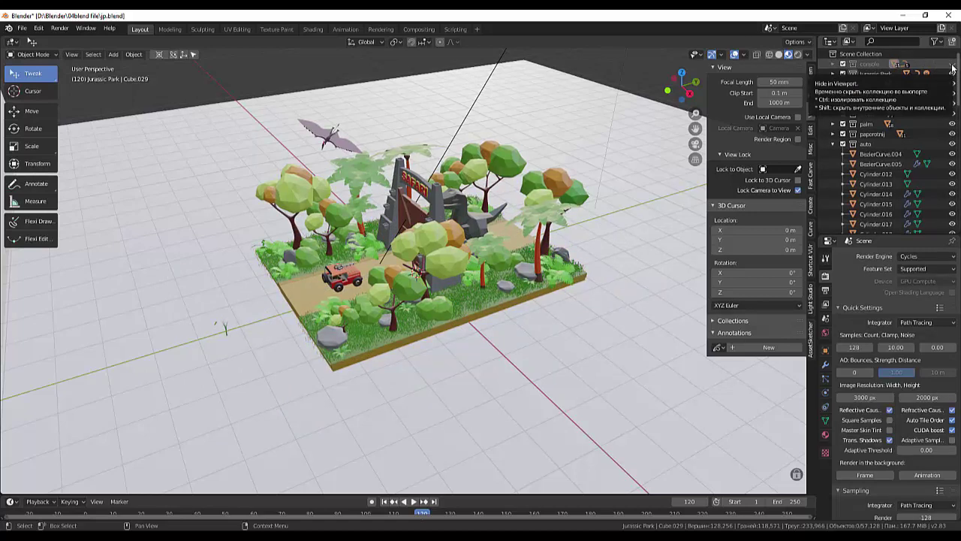
{"action": "left_click", "coordinate": [953, 64]}
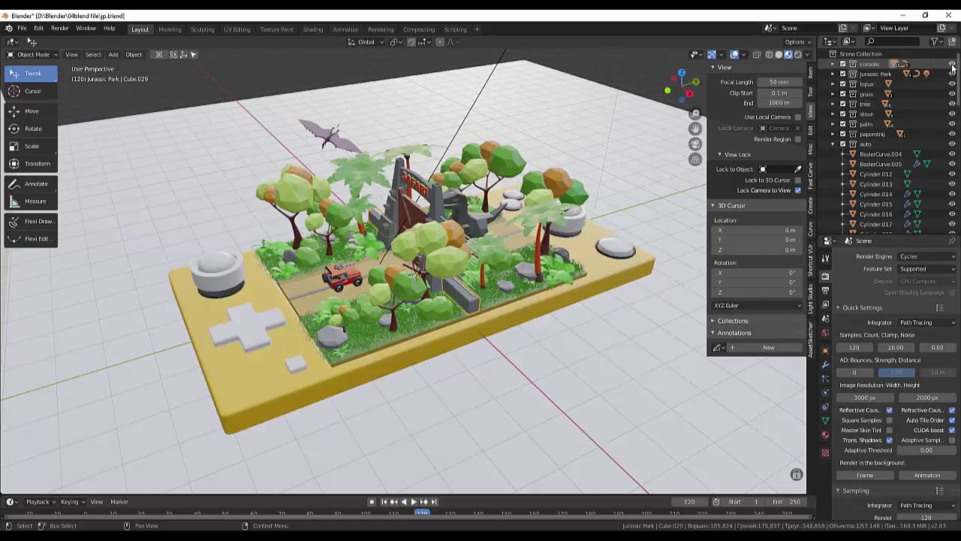
{"action": "left_click", "coordinate": [952, 64]}
{"action": "left_click", "coordinate": [952, 64]}
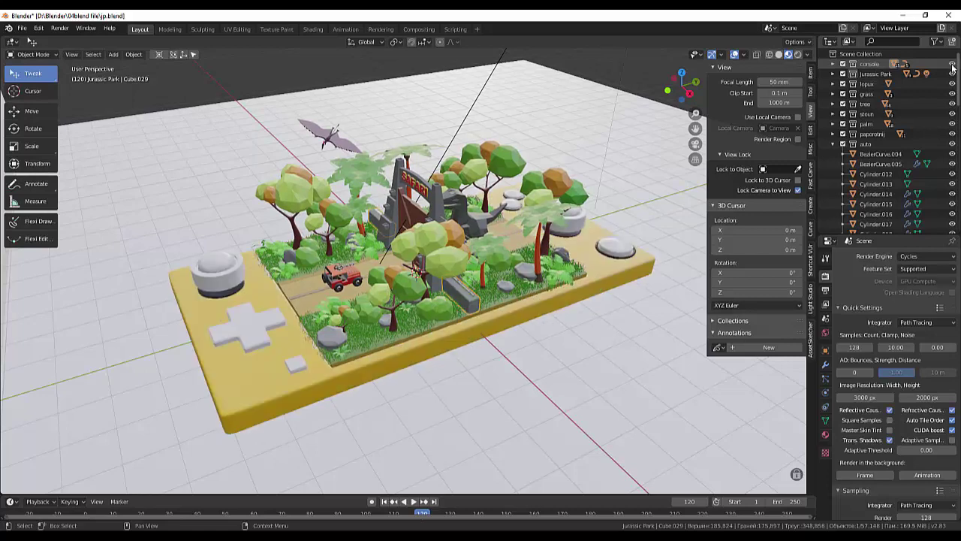
Select the Outliner range from the Jurassic Park collection down to the dino's Cube.032.
{"action": "left_click", "coordinate": [870, 66]}
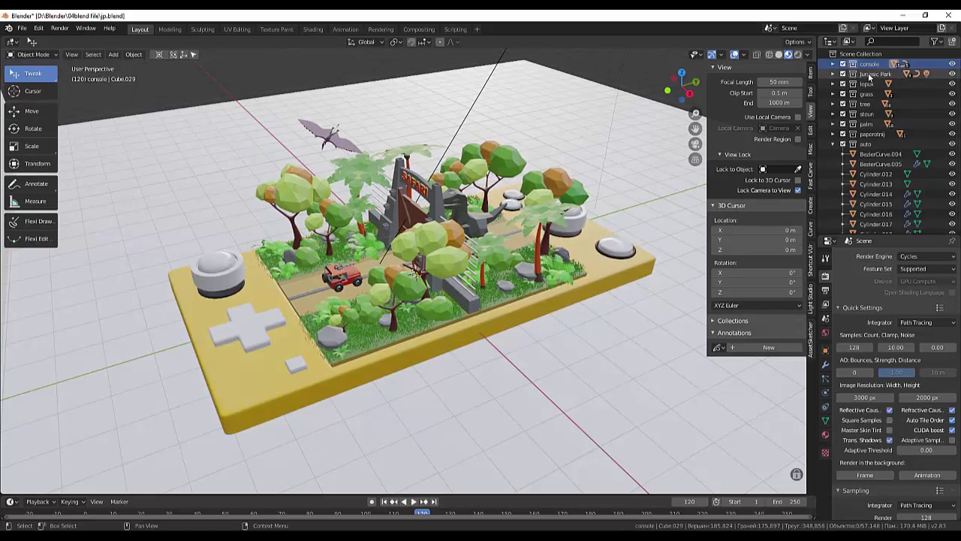
{"action": "left_click", "coordinate": [871, 74]}
{"action": "scroll", "coordinate": [865, 158], "scroll_direction": "down", "scroll_amount": 4}
{"action": "scroll", "coordinate": [863, 171], "scroll_direction": "down", "scroll_amount": 3}
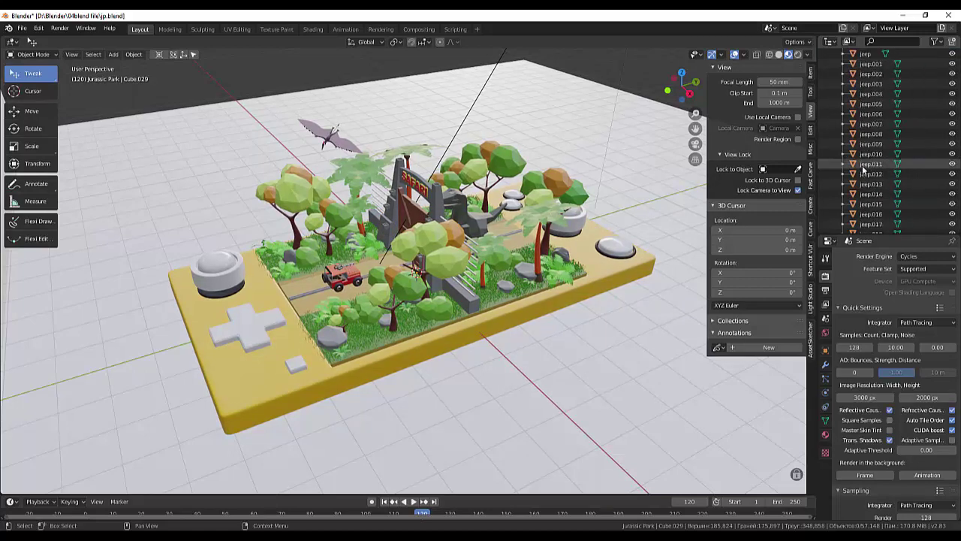
{"action": "scroll", "coordinate": [864, 171], "scroll_direction": "down", "scroll_amount": 3}
{"action": "scroll", "coordinate": [864, 173], "scroll_direction": "down", "scroll_amount": 4}
{"action": "scroll", "coordinate": [863, 174], "scroll_direction": "down", "scroll_amount": 3}
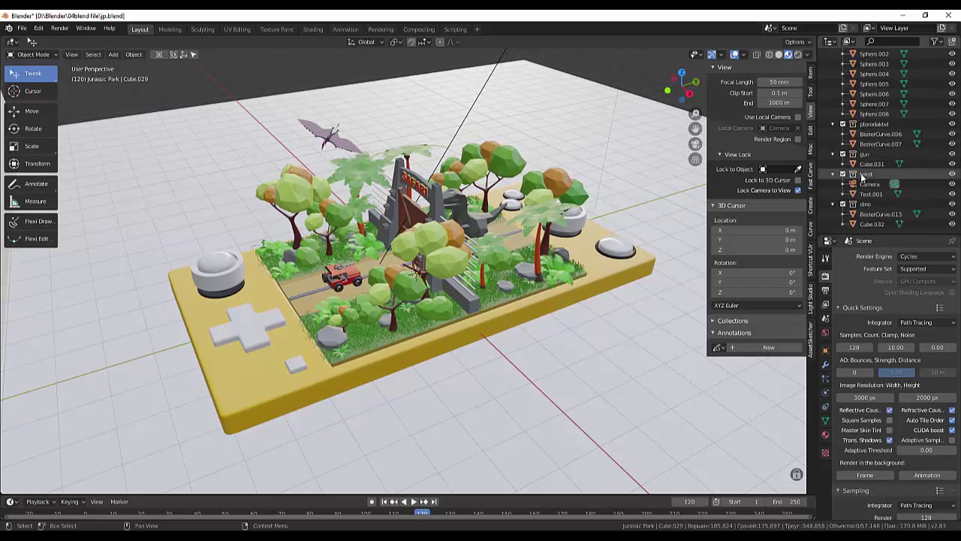
{"action": "left_click", "coordinate": [874, 224], "text": "shift"}
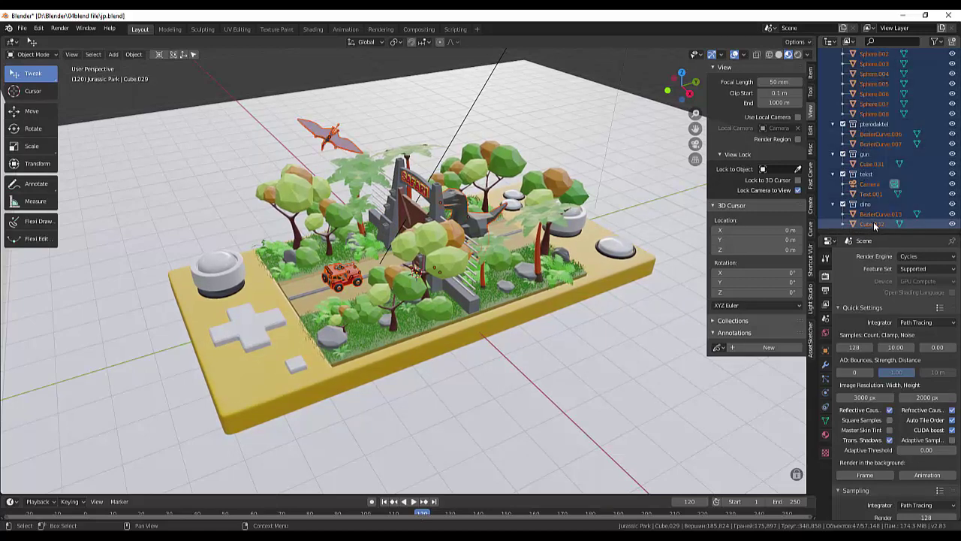
{"action": "scroll", "coordinate": [874, 224], "scroll_direction": "up", "scroll_amount": 5}
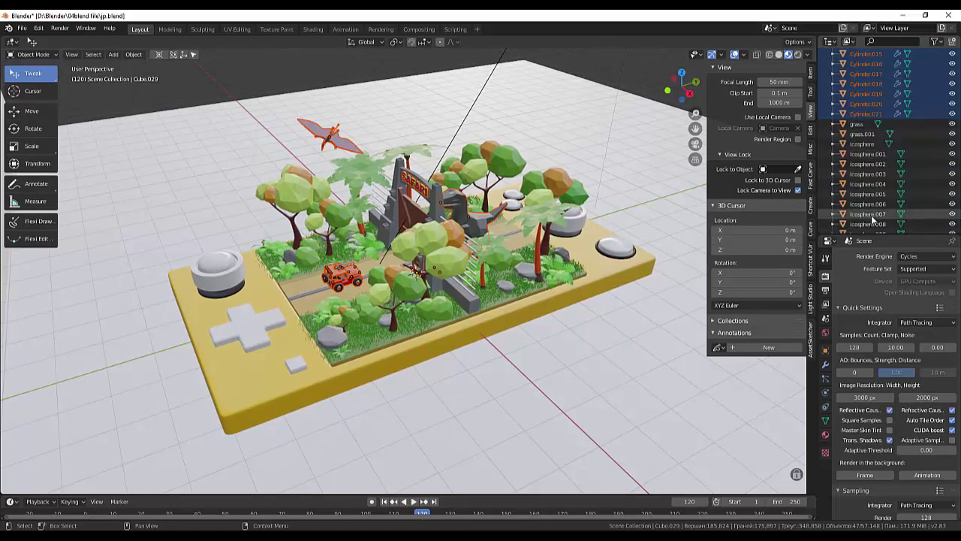
Delete the selected diorama objects from the Outliner.
{"action": "right_click", "coordinate": [854, 102]}
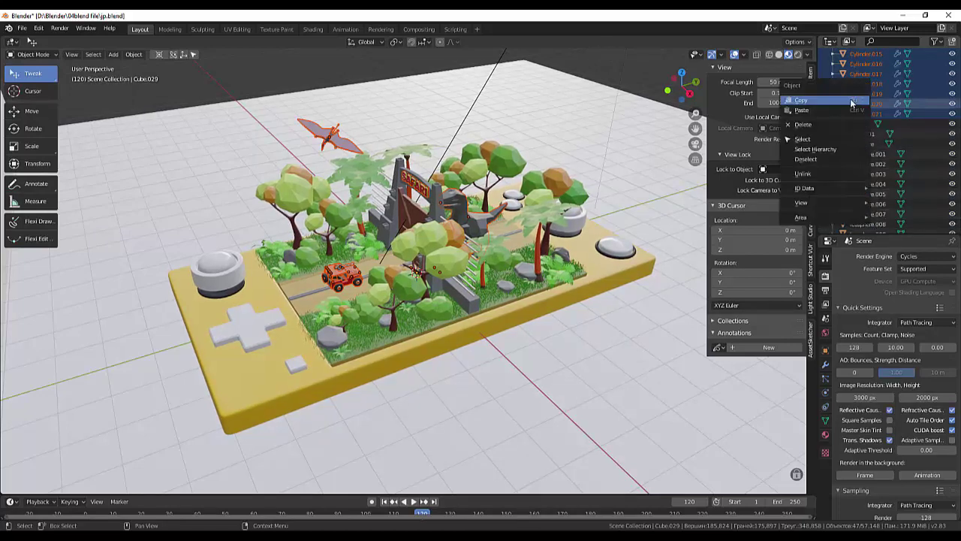
{"action": "left_click", "coordinate": [807, 125]}
{"action": "scroll", "coordinate": [867, 88], "scroll_direction": "up", "scroll_amount": 3}
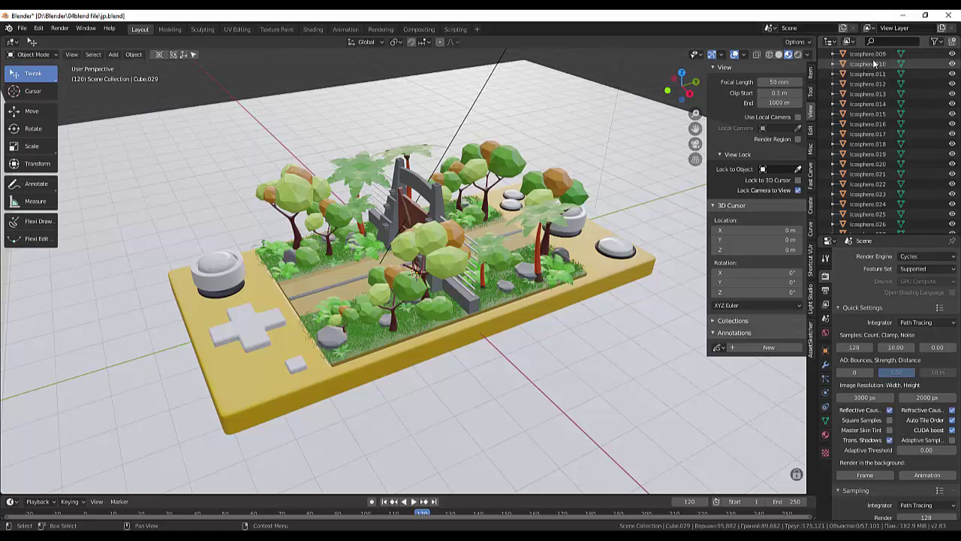
{"action": "scroll", "coordinate": [868, 79], "scroll_direction": "up", "scroll_amount": 2}
{"action": "scroll", "coordinate": [871, 68], "scroll_direction": "up", "scroll_amount": 3}
{"action": "scroll", "coordinate": [873, 56], "scroll_direction": "up", "scroll_amount": 3}
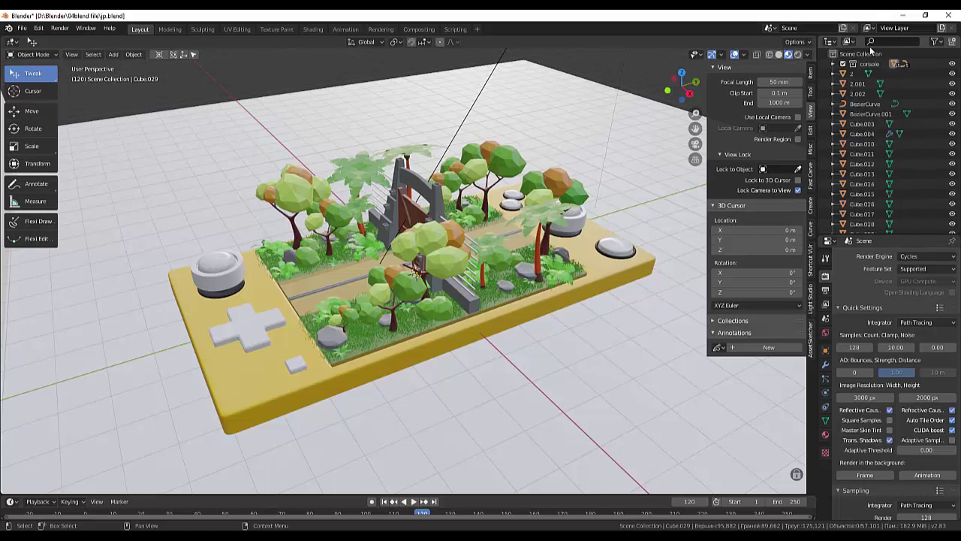
{"action": "scroll", "coordinate": [869, 60], "scroll_direction": "up", "scroll_amount": 1}
{"action": "scroll", "coordinate": [860, 79], "scroll_direction": "up", "scroll_amount": 2}
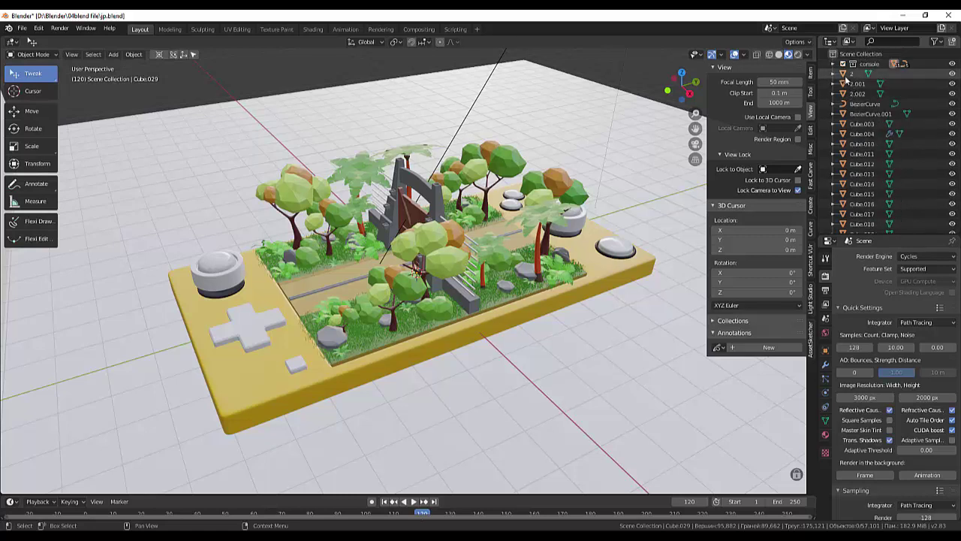
Select the objects from '2' through Plane.028 and delete them.
{"action": "left_click", "coordinate": [846, 77]}
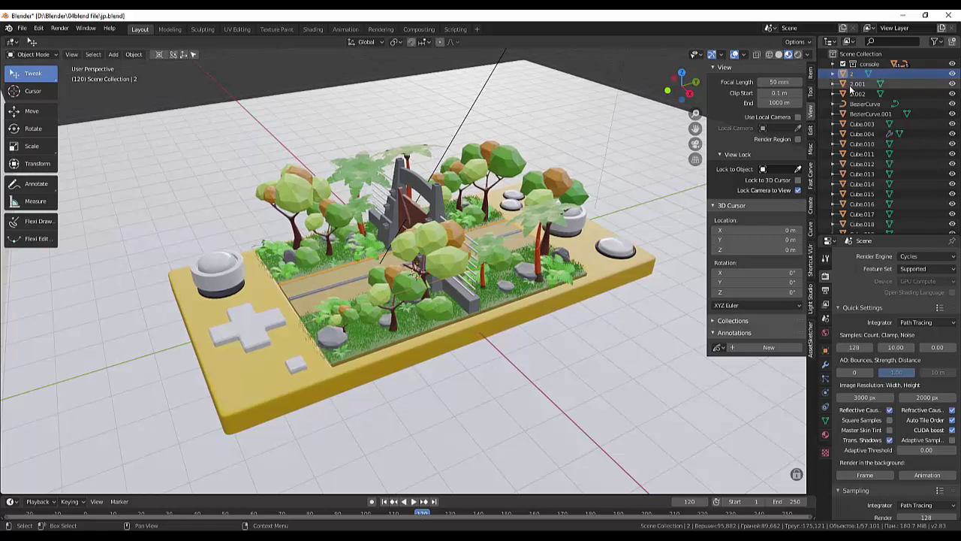
{"action": "scroll", "coordinate": [852, 94], "scroll_direction": "down", "scroll_amount": 3}
{"action": "scroll", "coordinate": [864, 165], "scroll_direction": "down", "scroll_amount": 5}
{"action": "scroll", "coordinate": [865, 182], "scroll_direction": "down", "scroll_amount": 8}
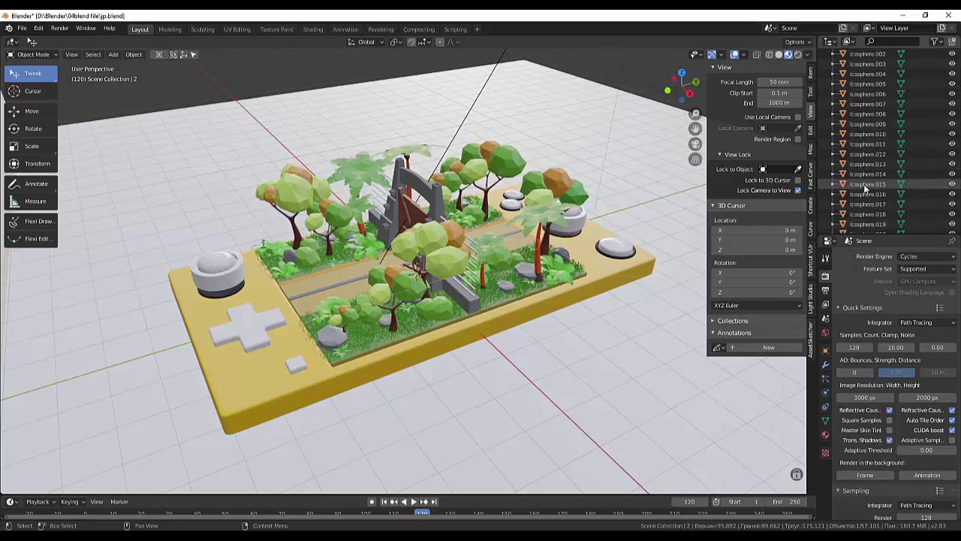
{"action": "scroll", "coordinate": [867, 248], "scroll_direction": "down", "scroll_amount": 3}
{"action": "scroll", "coordinate": [866, 217], "scroll_direction": "down", "scroll_amount": 5}
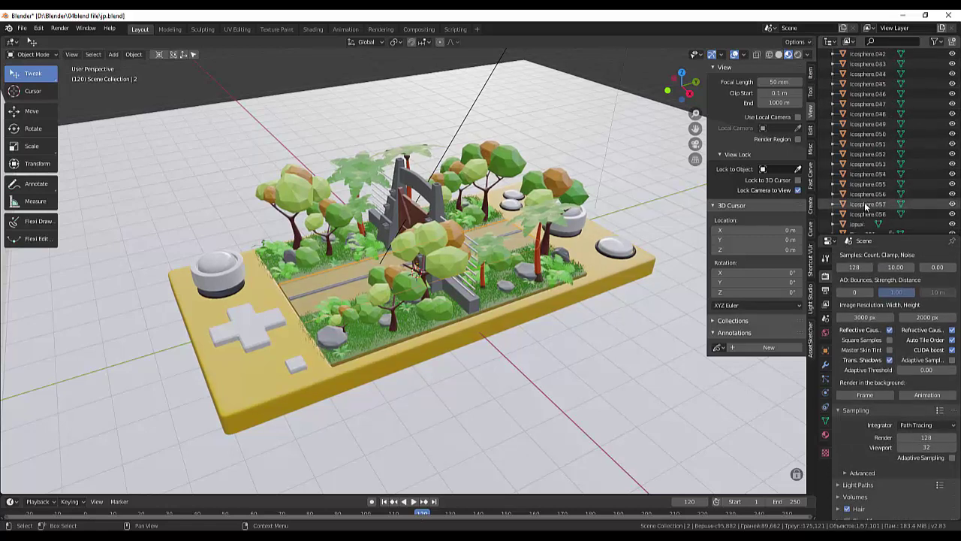
{"action": "scroll", "coordinate": [865, 214], "scroll_direction": "down", "scroll_amount": 5}
{"action": "scroll", "coordinate": [866, 209], "scroll_direction": "down", "scroll_amount": 5}
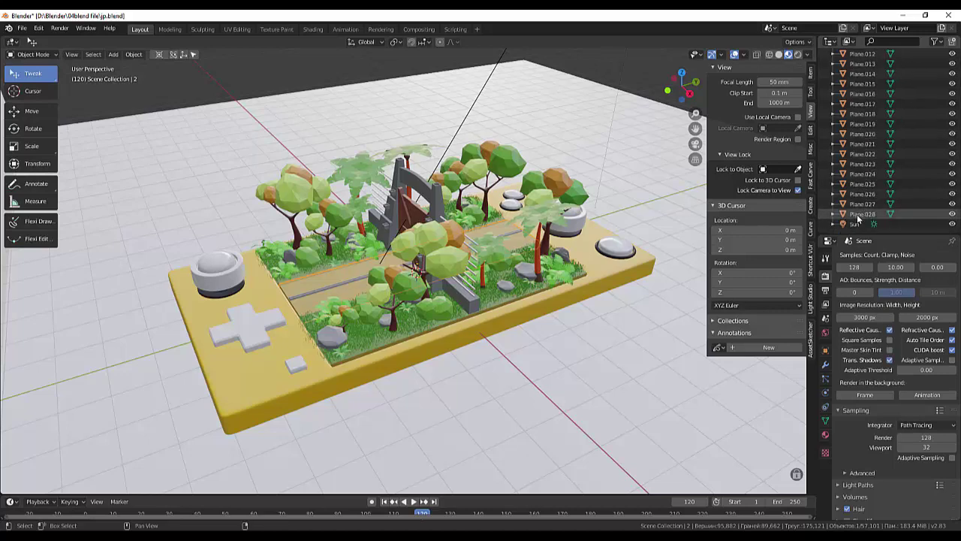
{"action": "left_click", "coordinate": [857, 214], "text": "shift"}
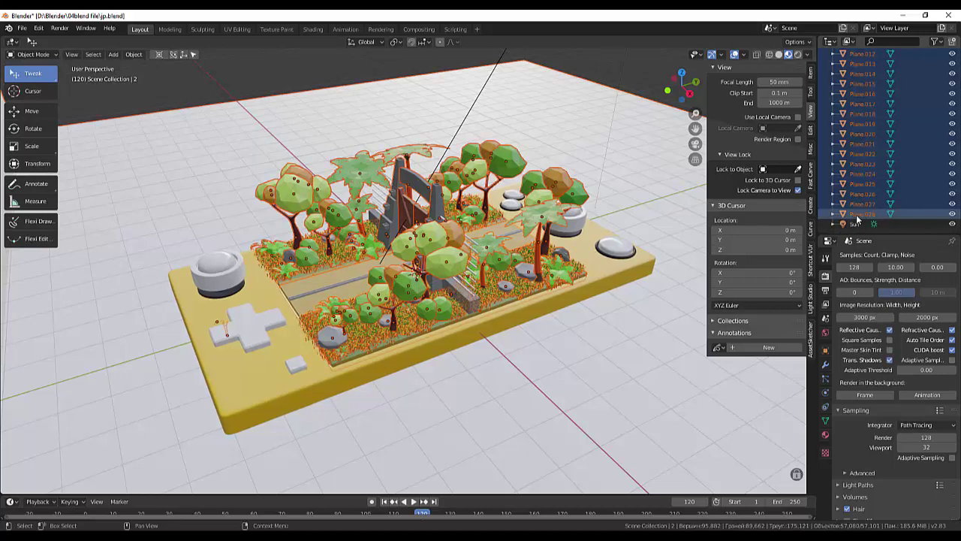
{"action": "right_click", "coordinate": [857, 215]}
{"action": "left_click", "coordinate": [852, 212]}
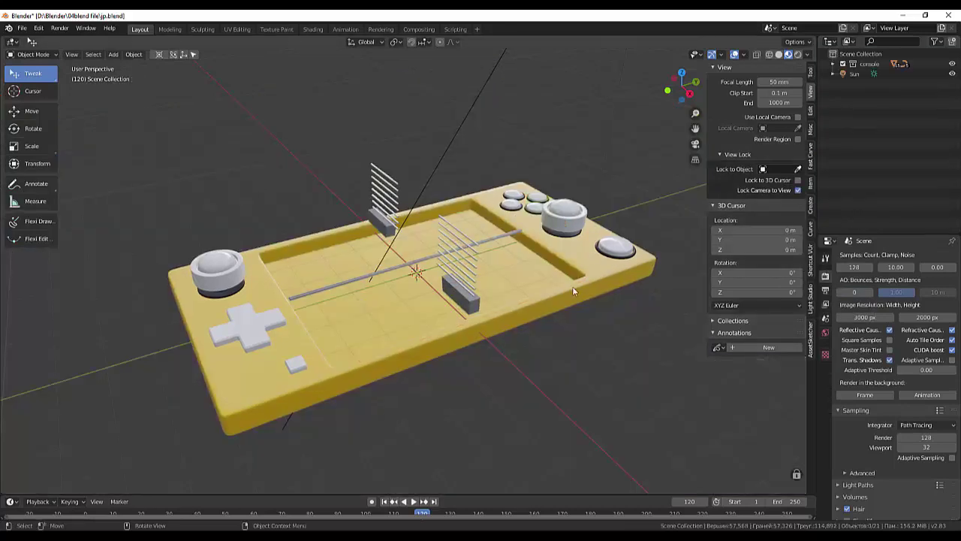
Delete the leftover gray block and the thin stripe bar on the console screen.
{"action": "left_click", "coordinate": [464, 296]}
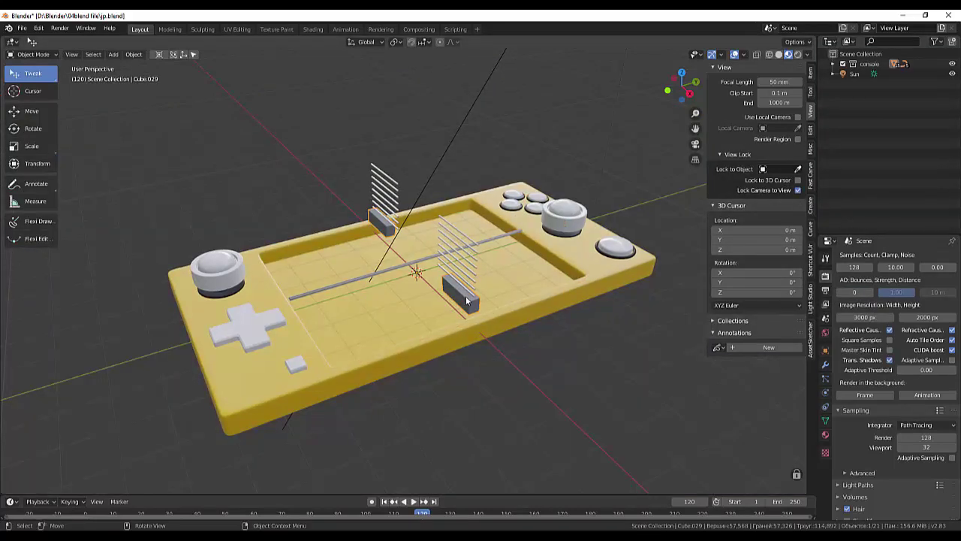
{"action": "key", "text": "Delete"}
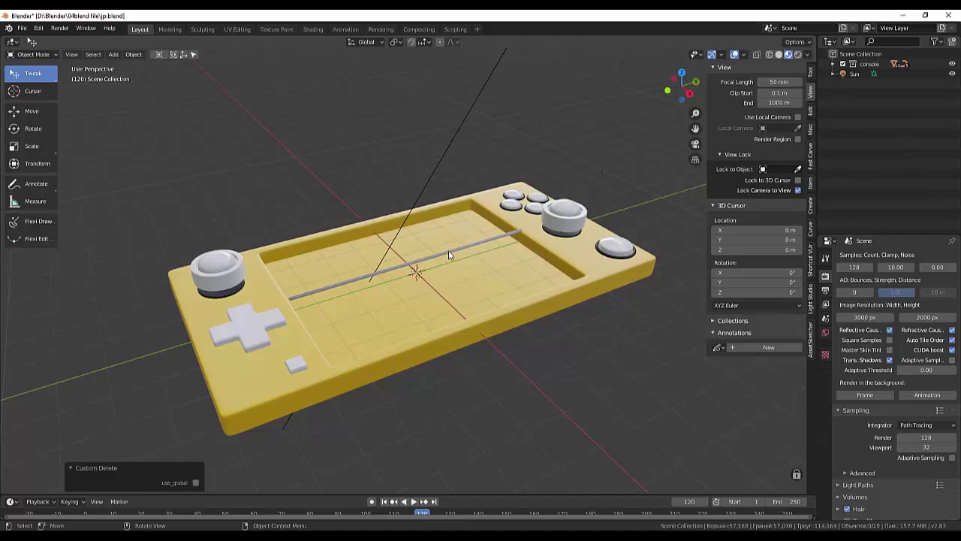
{"action": "left_click", "coordinate": [451, 256]}
{"action": "key", "text": "Delete"}
{"action": "mouse_move", "coordinate": [451, 256]}
{"action": "middle_mouse_down"}
{"action": "mouse_move", "coordinate": [423, 308]}
{"action": "mouse_move", "coordinate": [451, 267]}
{"action": "middle_mouse_up"}
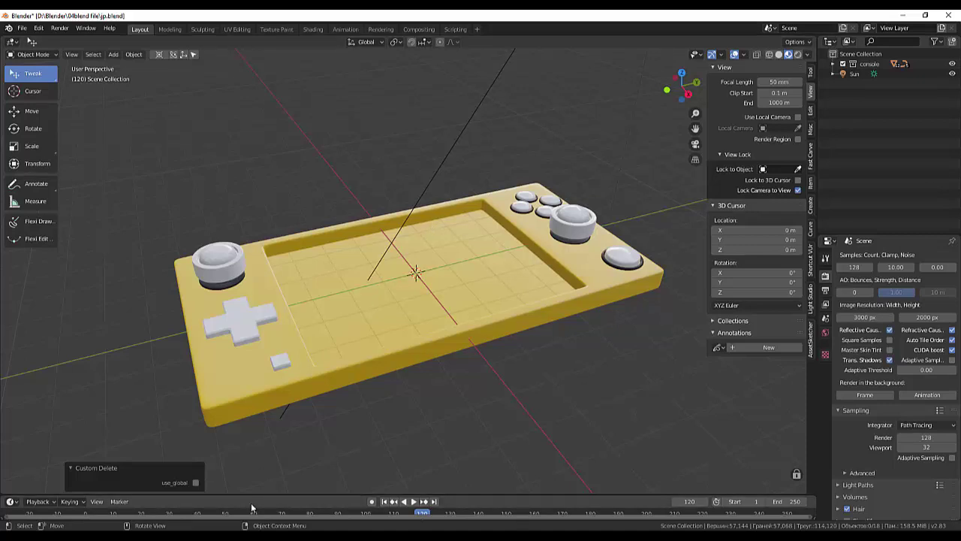
Save jp.blend under the new name tank.blend with Save As.
{"action": "left_click", "coordinate": [21, 28]}
{"action": "left_click", "coordinate": [51, 104]}
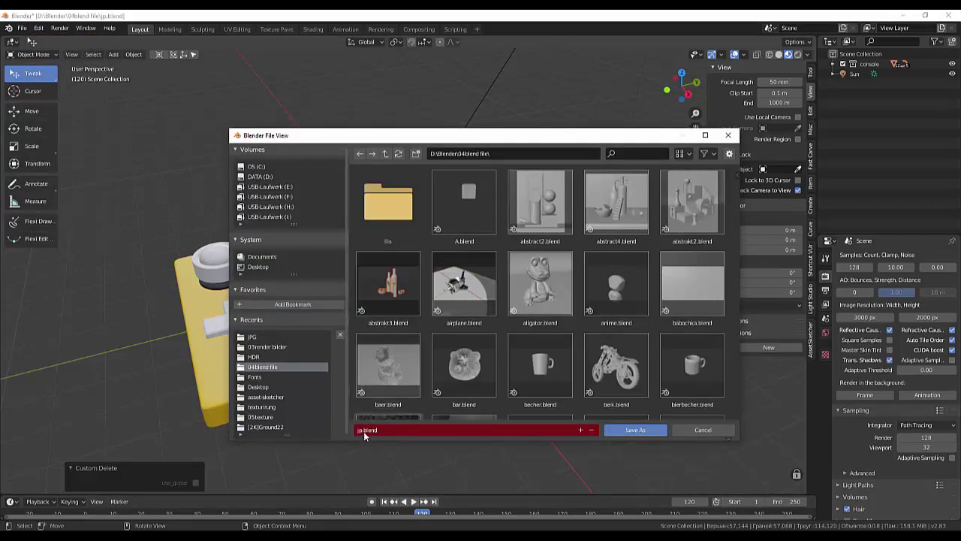
{"action": "left_click", "coordinate": [363, 430]}
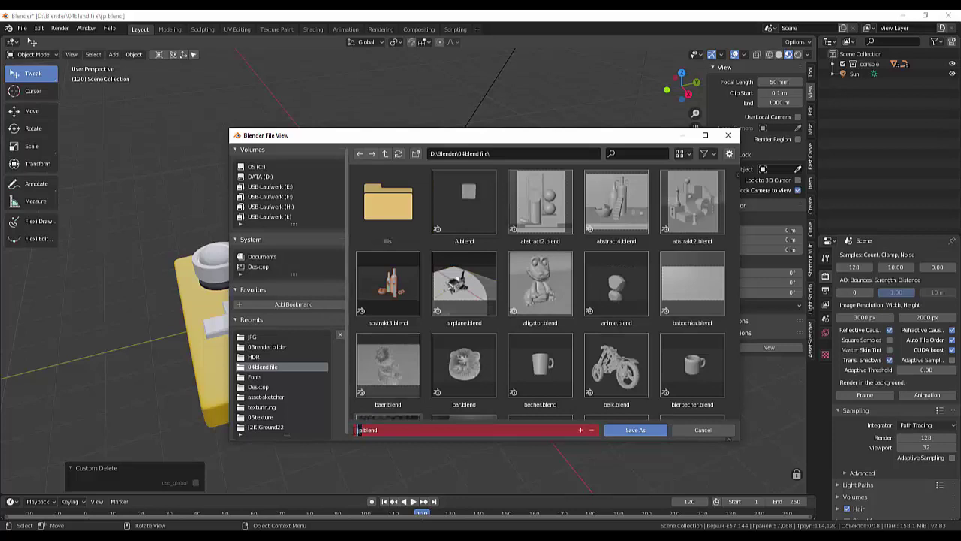
{"action": "type", "text": "tan"}
{"action": "type", "text": "k"}
{"action": "left_click", "coordinate": [631, 432]}
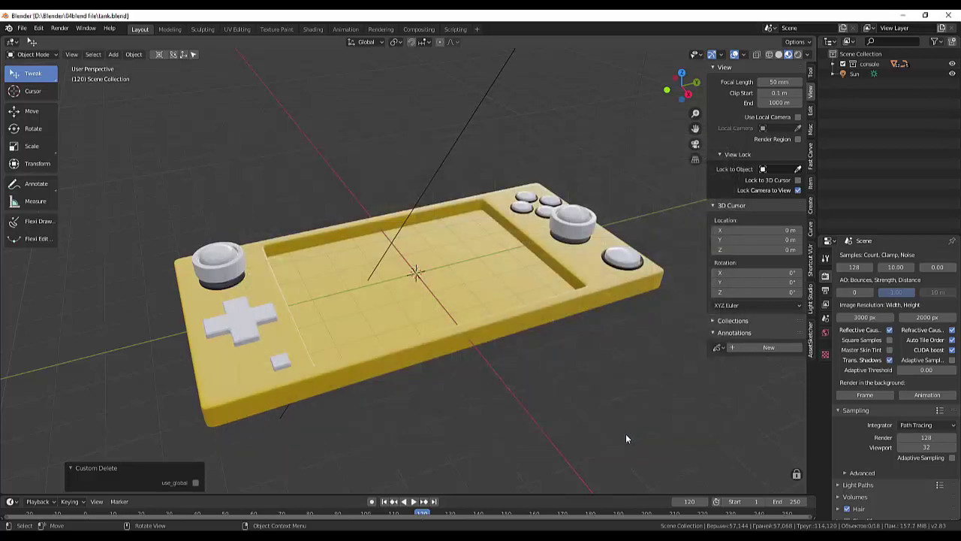
Orbit around the console and bring up the Shift+A add menu for mesh primitives.
{"action": "mouse_move", "coordinate": [591, 407]}
{"action": "middle_mouse_down"}
{"action": "mouse_move", "coordinate": [587, 446]}
{"action": "mouse_move", "coordinate": [597, 404]}
{"action": "mouse_move", "coordinate": [534, 369]}
{"action": "mouse_move", "coordinate": [532, 393]}
{"action": "mouse_move", "coordinate": [540, 371]}
{"action": "mouse_move", "coordinate": [546, 381]}
{"action": "mouse_move", "coordinate": [579, 385]}
{"action": "mouse_move", "coordinate": [521, 342]}
{"action": "mouse_move", "coordinate": [507, 363]}
{"action": "middle_mouse_up"}
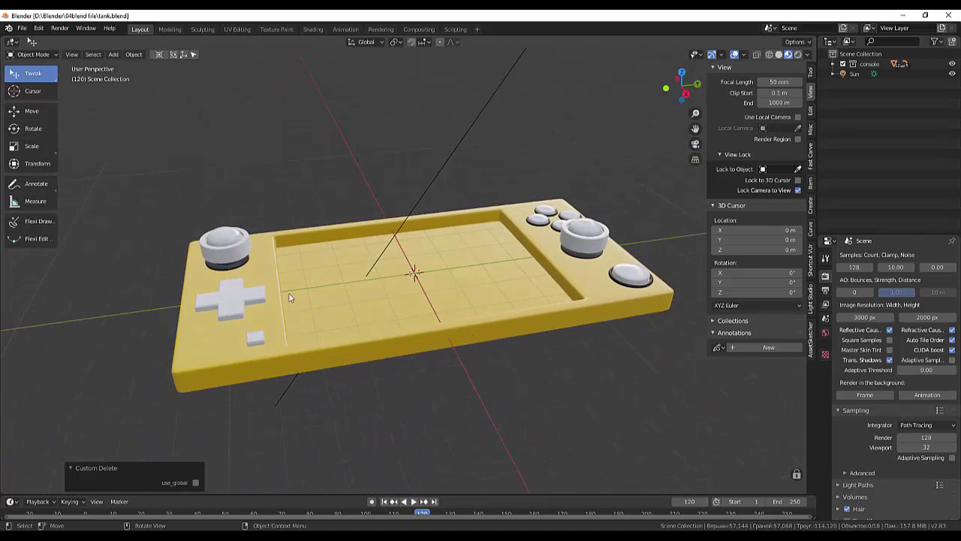
{"action": "mouse_move", "coordinate": [515, 264]}
{"action": "middle_mouse_down"}
{"action": "mouse_move", "coordinate": [489, 304]}
{"action": "mouse_move", "coordinate": [494, 288]}
{"action": "mouse_move", "coordinate": [498, 301]}
{"action": "mouse_move", "coordinate": [523, 300]}
{"action": "mouse_move", "coordinate": [500, 301]}
{"action": "mouse_move", "coordinate": [508, 304]}
{"action": "middle_mouse_up"}
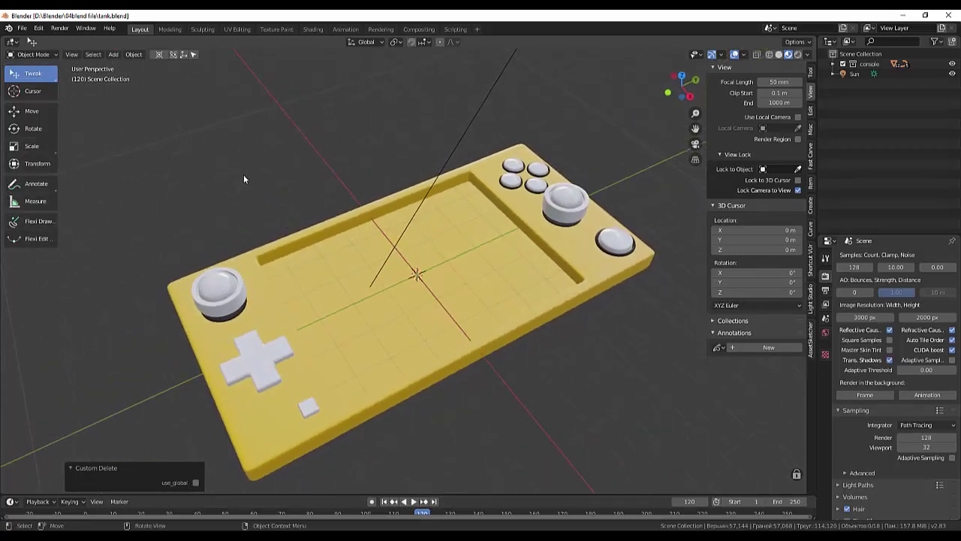
{"action": "key", "text": "shift+a"}
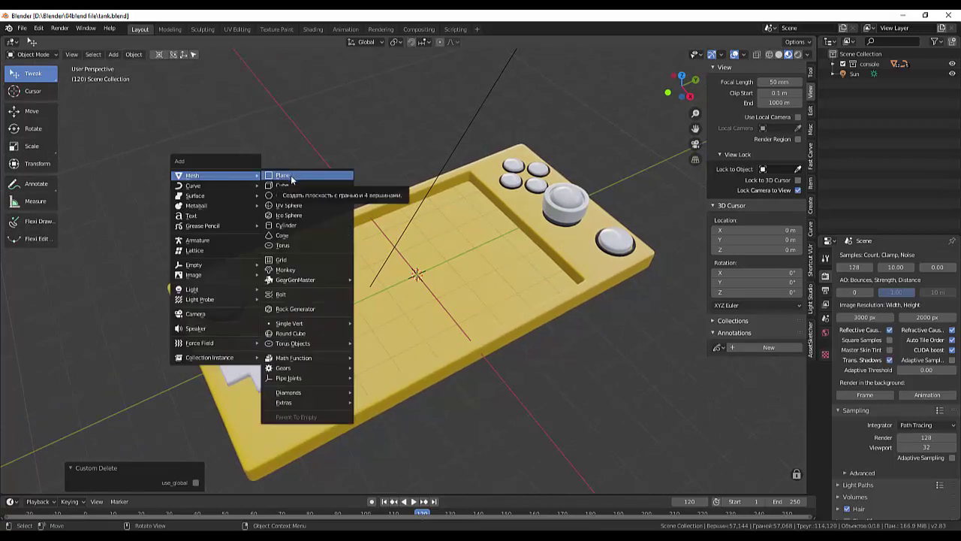
Add a mesh plane, scale it to 1.583, and hide the console collection.
{"action": "left_click", "coordinate": [292, 176]}
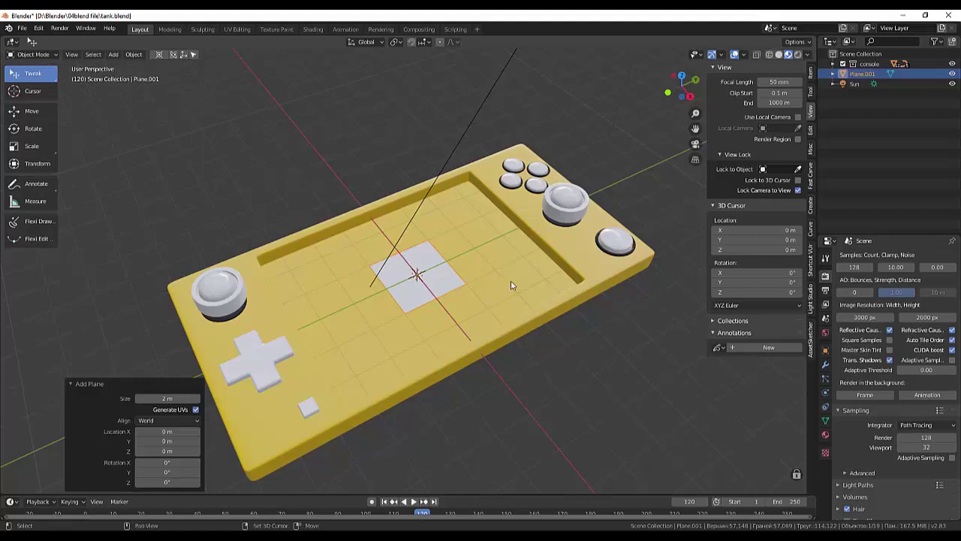
{"action": "key", "text": "s"}
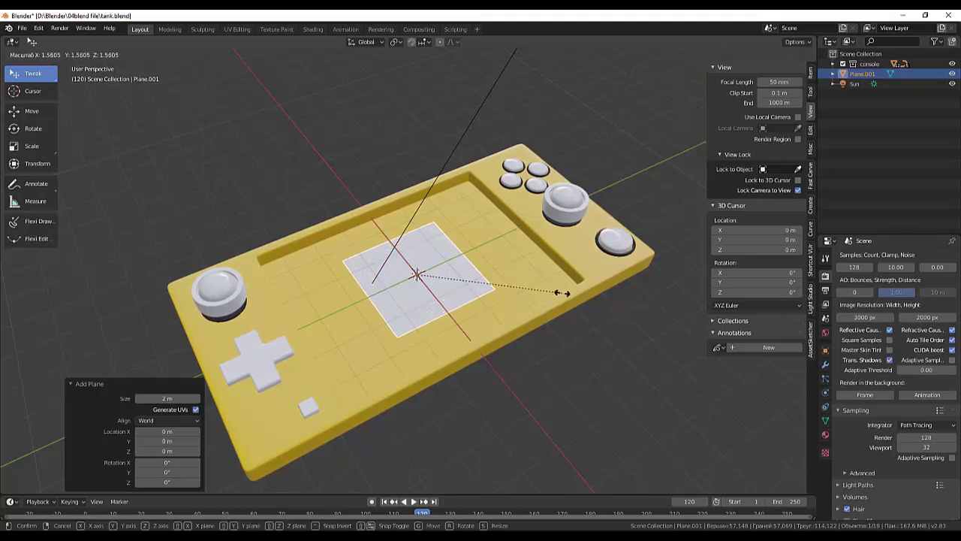
{"action": "left_click", "coordinate": [552, 295]}
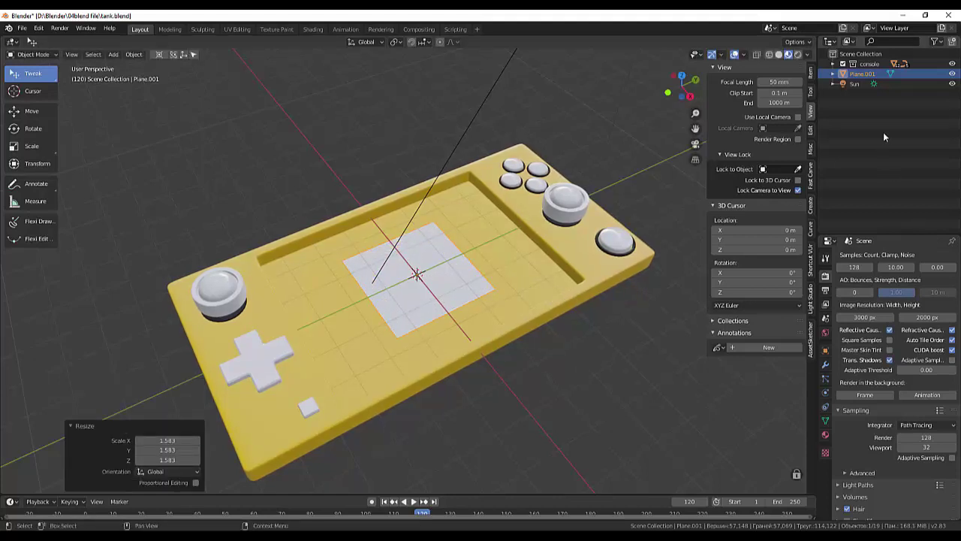
{"action": "left_click", "coordinate": [952, 64]}
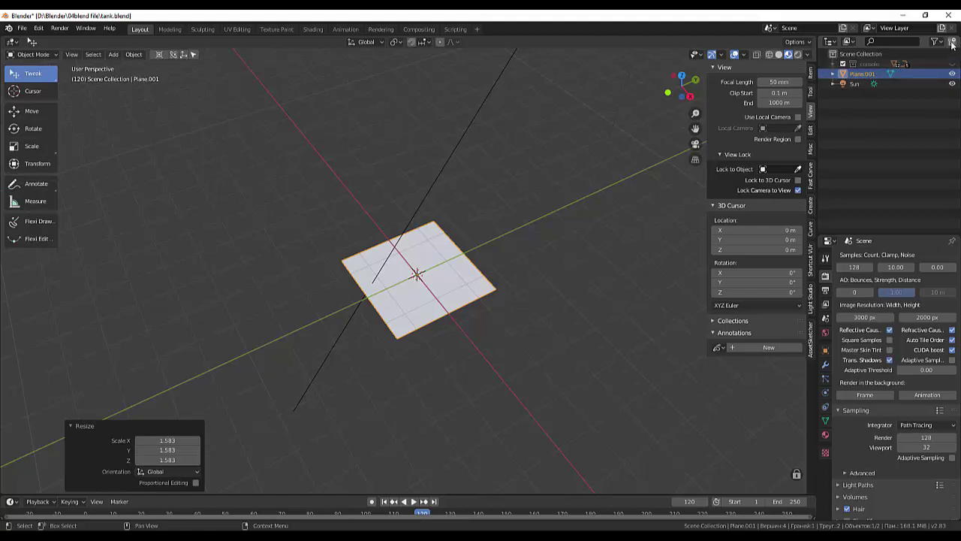
Create a new collection named landskape and move Plane.001 into it.
{"action": "left_click", "coordinate": [952, 43]}
{"action": "left_click", "coordinate": [867, 75]}
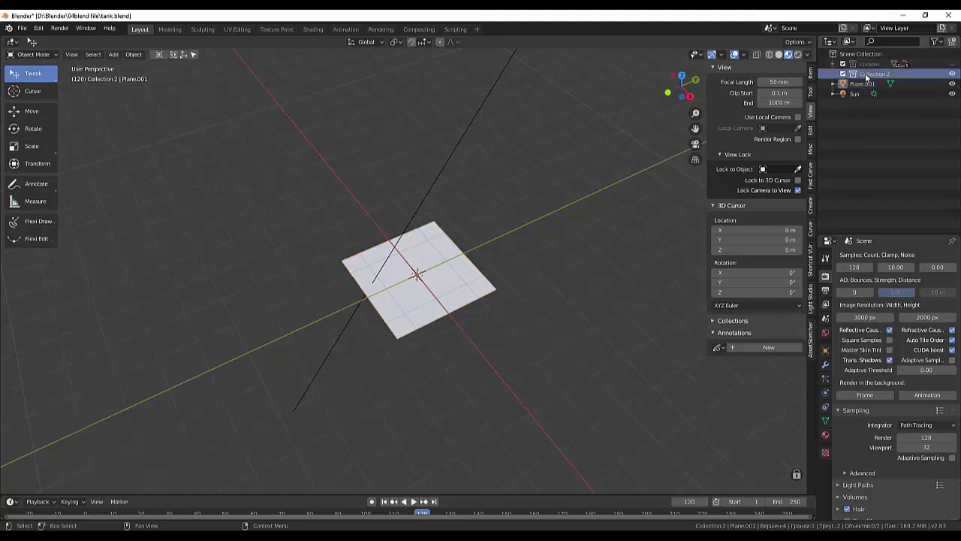
{"action": "double_click", "coordinate": [867, 75]}
{"action": "type", "text": "t"}
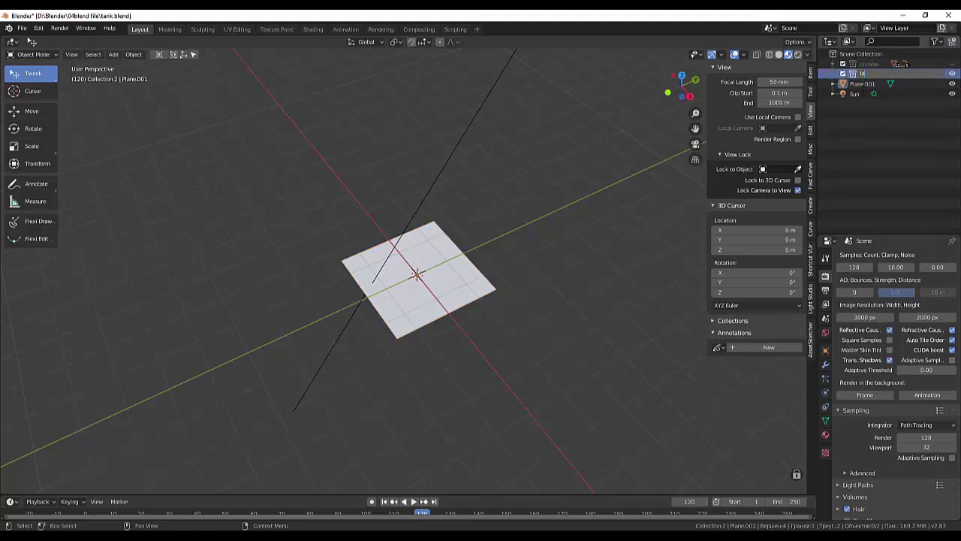
{"action": "type", "text": "ank"}
{"action": "type", "text": "ape"}
{"action": "key", "text": "Return"}
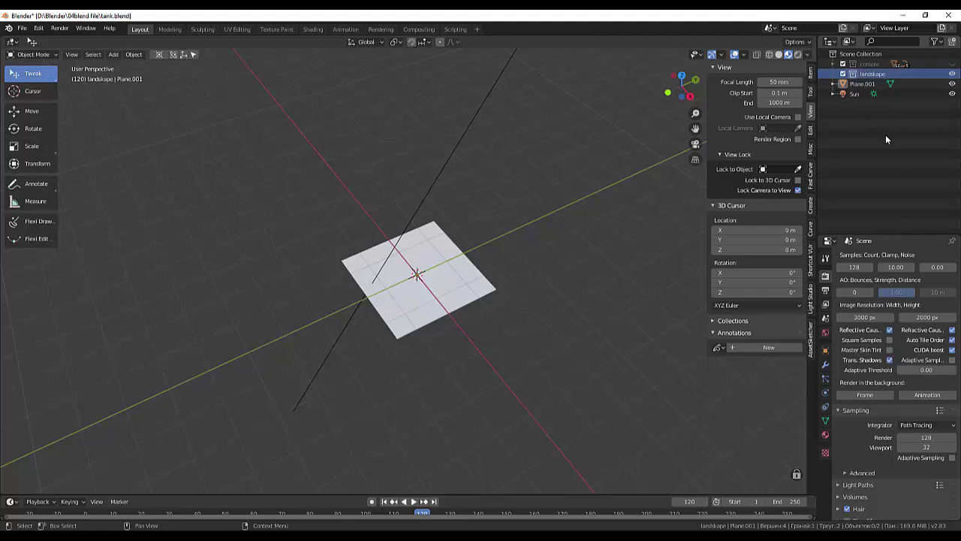
{"action": "left_click_drag", "start_coordinate": [856, 85], "coordinate": [859, 75]}
Try joining the plane with Ctrl+J, deselect it, and hide the Sun.
{"action": "left_click", "coordinate": [863, 83]}
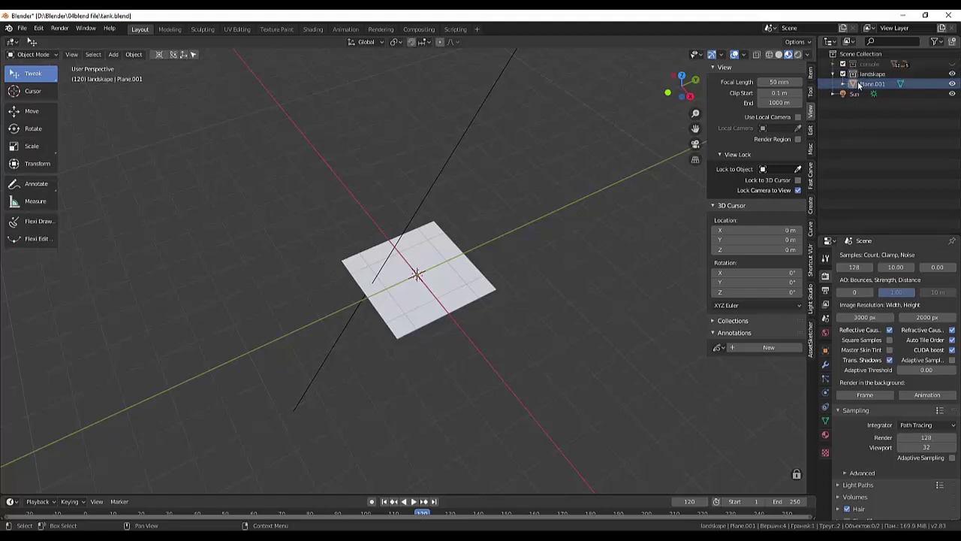
{"action": "key", "text": "ctrl+j"}
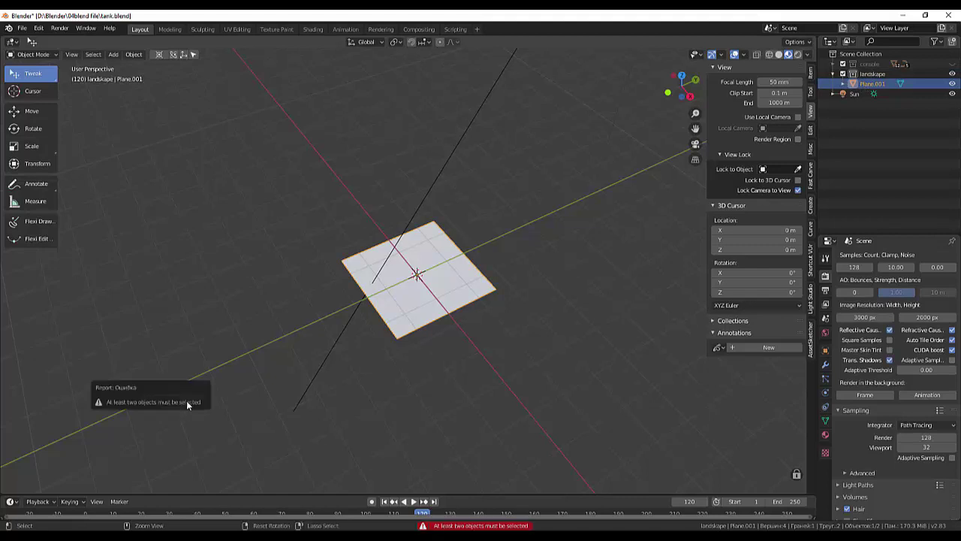
{"action": "left_click", "coordinate": [257, 168]}
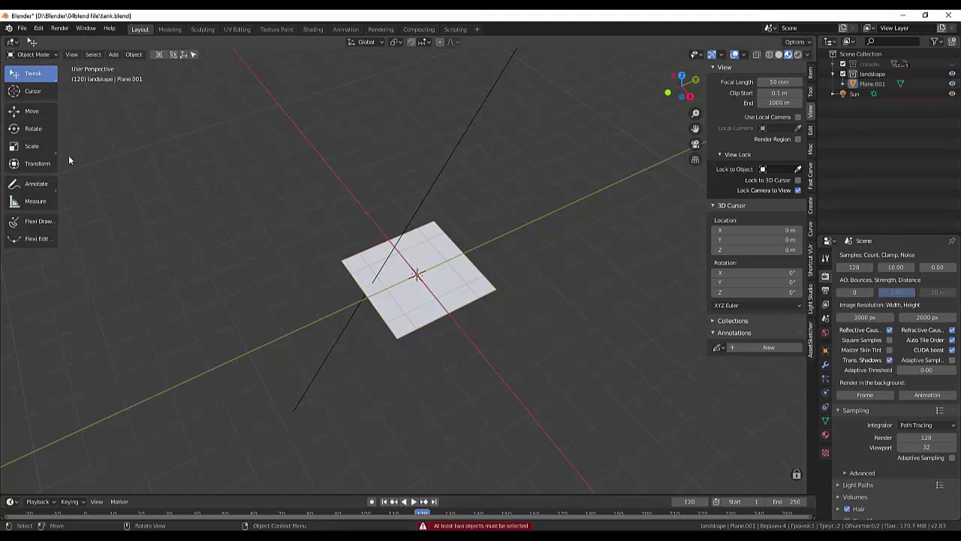
{"action": "mouse_move", "coordinate": [386, 308]}
{"action": "middle_mouse_down"}
{"action": "mouse_move", "coordinate": [439, 357]}
{"action": "mouse_move", "coordinate": [439, 331]}
{"action": "middle_mouse_up"}
{"action": "scroll", "coordinate": [430, 368], "scroll_direction": "up", "scroll_amount": 2}
{"action": "scroll", "coordinate": [430, 364], "scroll_direction": "up", "scroll_amount": 2}
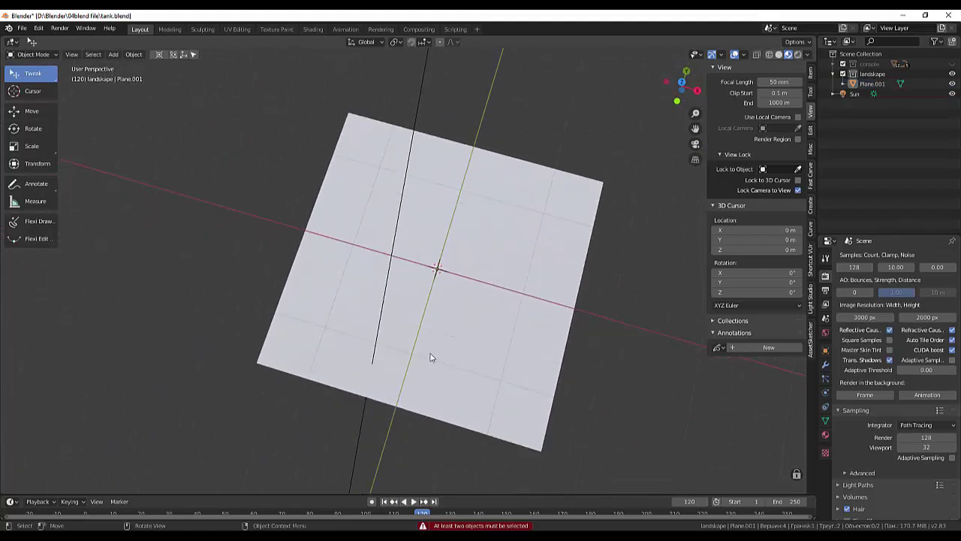
{"action": "scroll", "coordinate": [429, 323], "scroll_direction": "up", "scroll_amount": 2}
{"action": "left_click", "coordinate": [952, 93]}
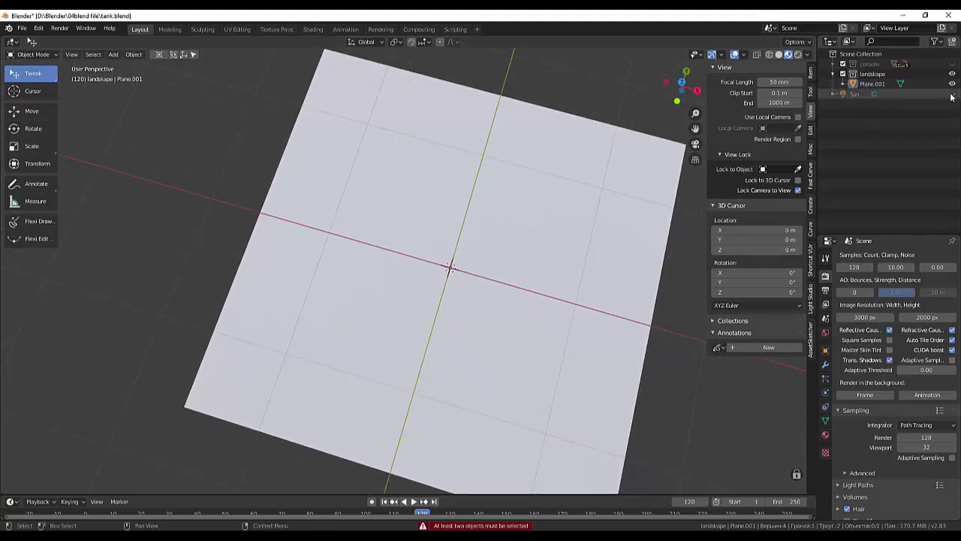
Put Plane.001 in Edit Mode and view it from the top with Numpad 7.
{"action": "middle_click_drag", "start_coordinate": [429, 264], "coordinate": [453, 262]}
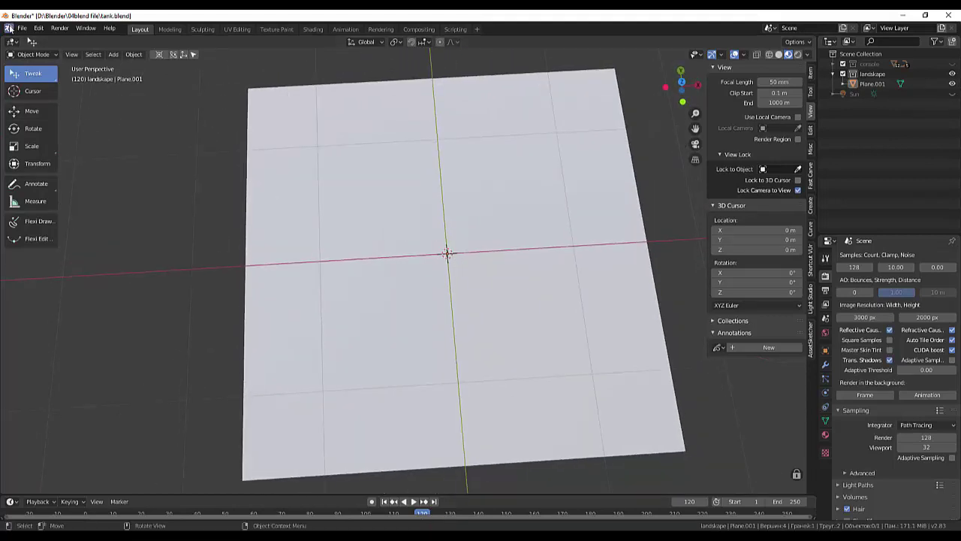
{"action": "left_click", "coordinate": [30, 54]}
{"action": "left_click", "coordinate": [28, 77]}
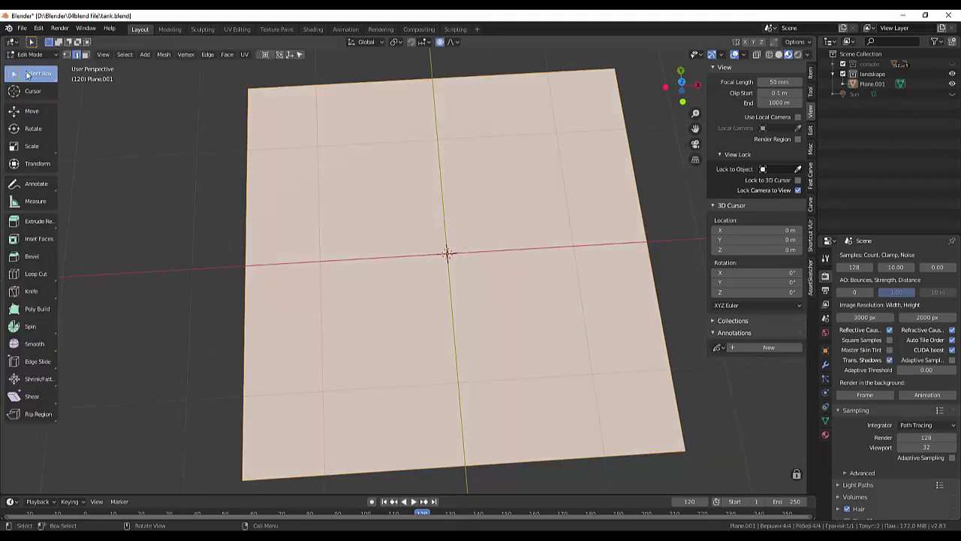
{"action": "middle_click_drag", "start_coordinate": [343, 188], "coordinate": [335, 209]}
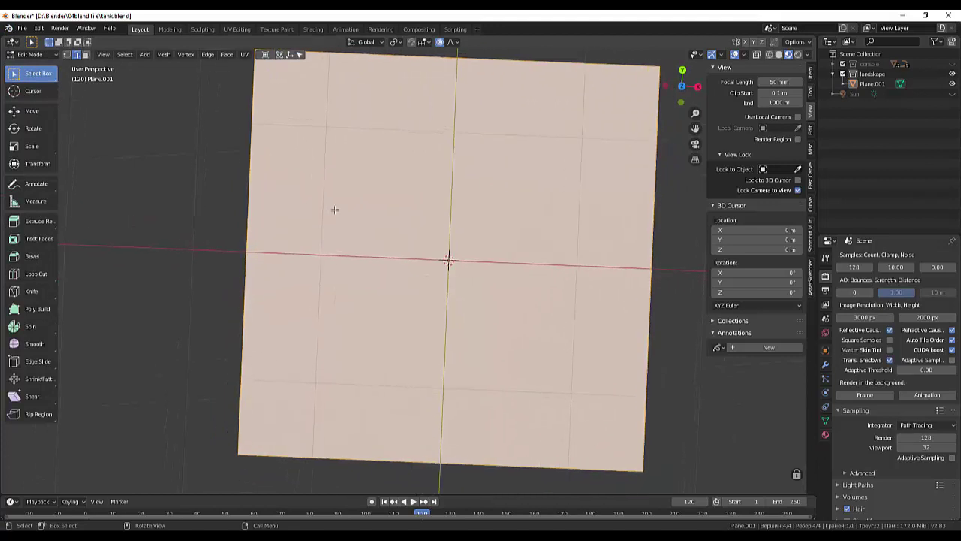
{"action": "key", "text": "KP_7"}
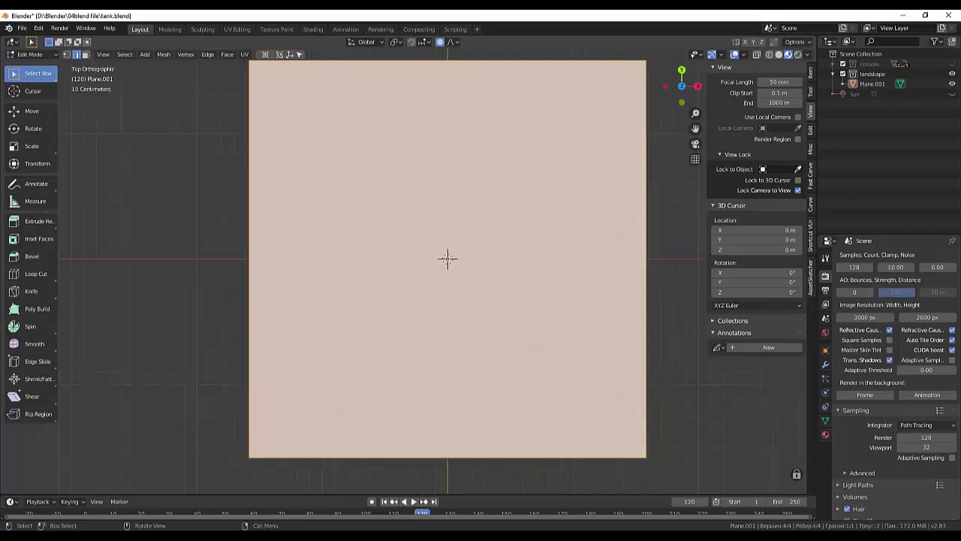
{"action": "left_click", "coordinate": [30, 54]}
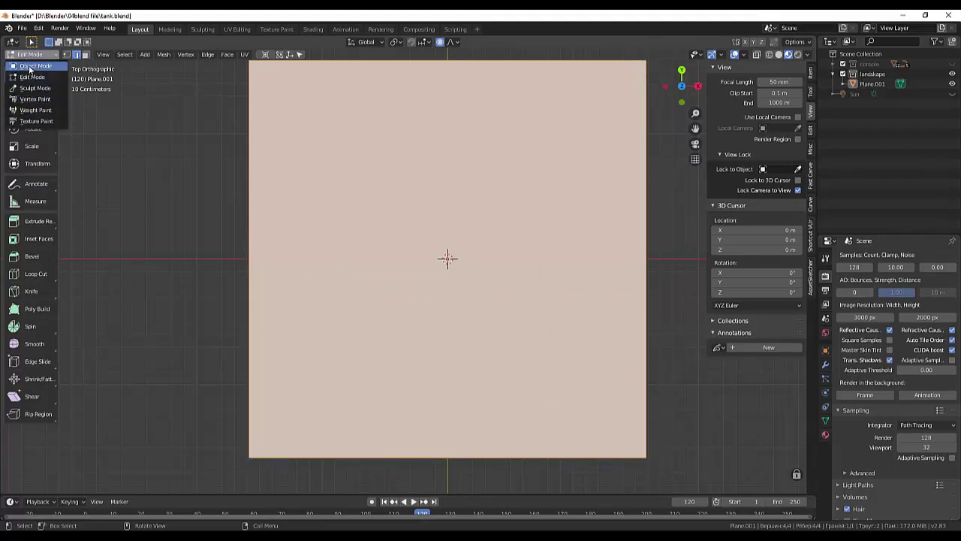
{"action": "left_click", "coordinate": [29, 69]}
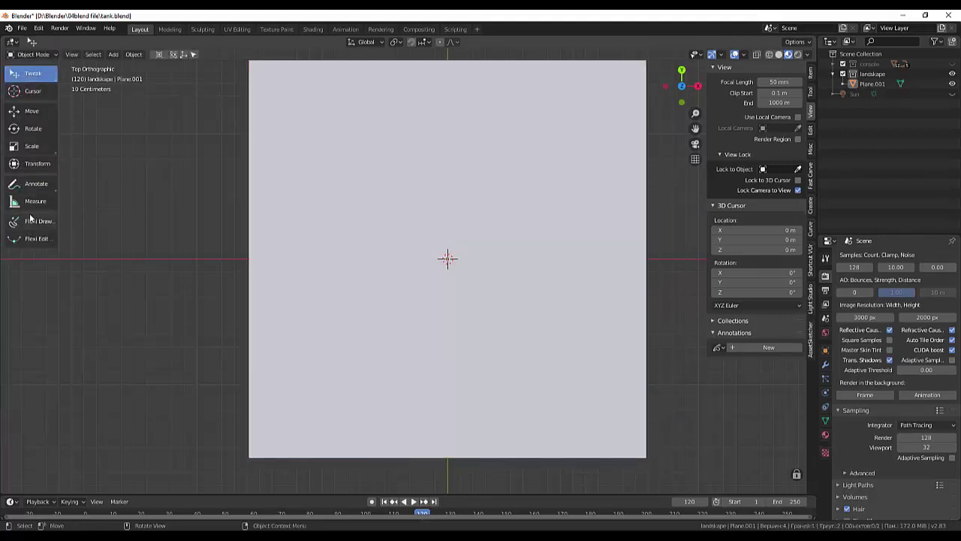
{"action": "left_click", "coordinate": [26, 55]}
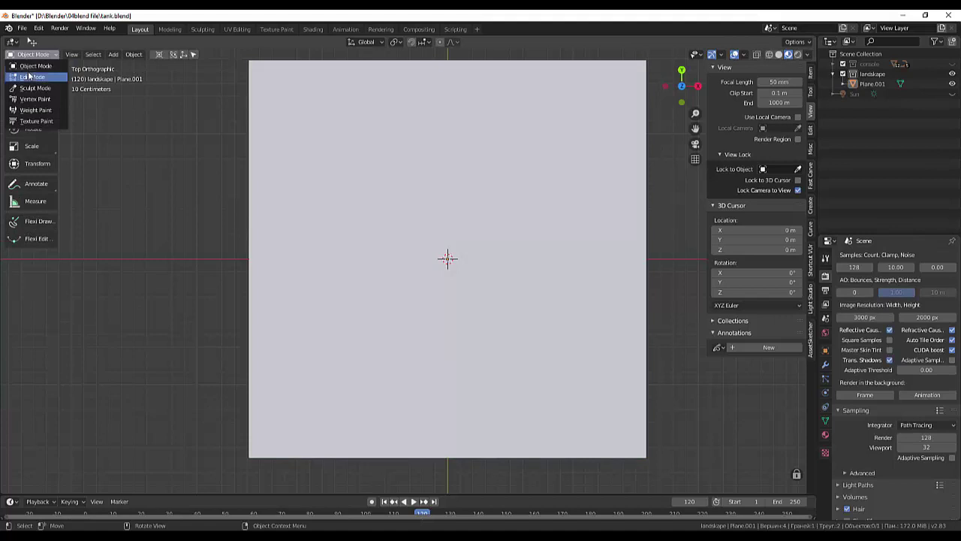
{"action": "left_click", "coordinate": [31, 77]}
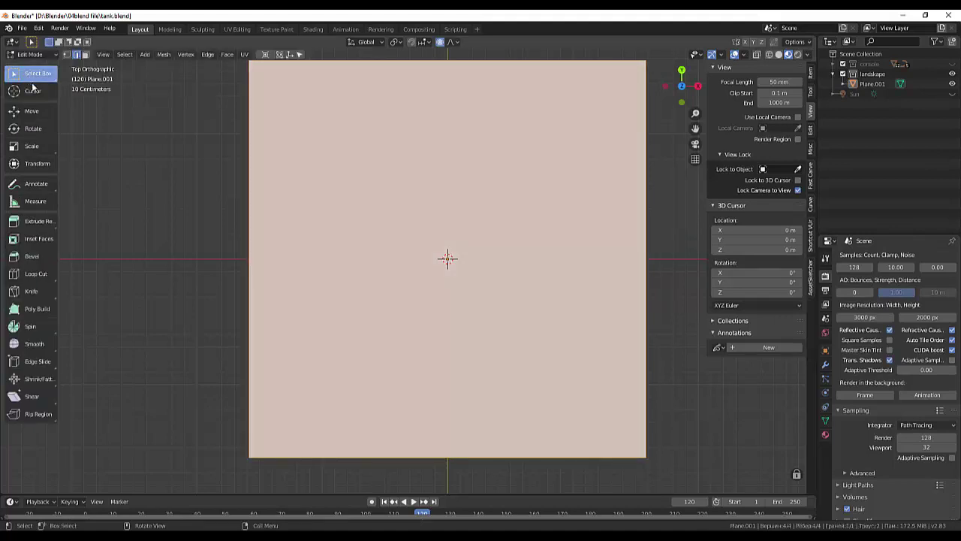
Knife-cut the jagged island outline across the plane's top and down its right side.
{"action": "key", "text": "k"}
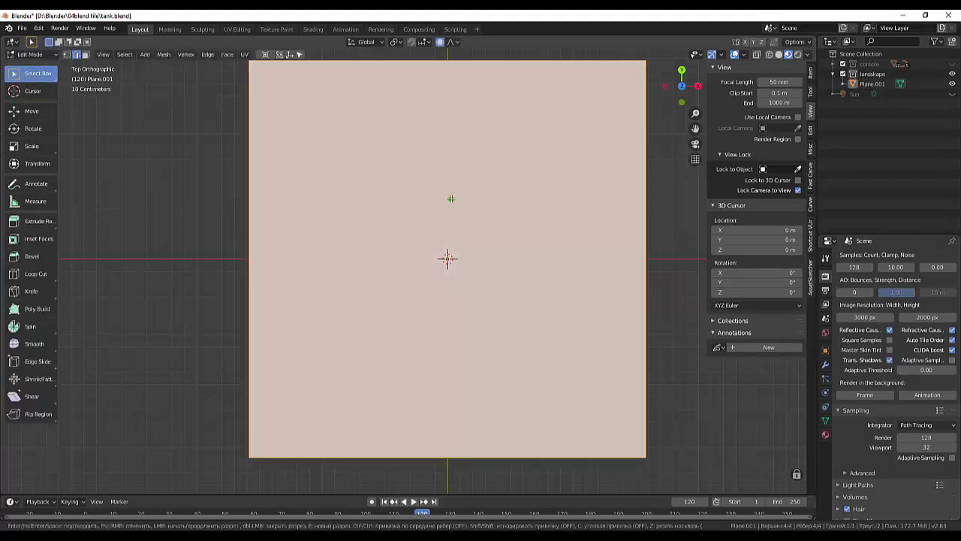
{"action": "left_click", "coordinate": [401, 111]}
{"action": "left_click", "coordinate": [423, 103]}
{"action": "left_click", "coordinate": [434, 117]}
{"action": "left_click", "coordinate": [446, 110]}
{"action": "left_click", "coordinate": [470, 112]}
{"action": "left_click", "coordinate": [485, 99]}
{"action": "left_click", "coordinate": [530, 121]}
{"action": "left_click", "coordinate": [531, 135]}
{"action": "left_click", "coordinate": [558, 150]}
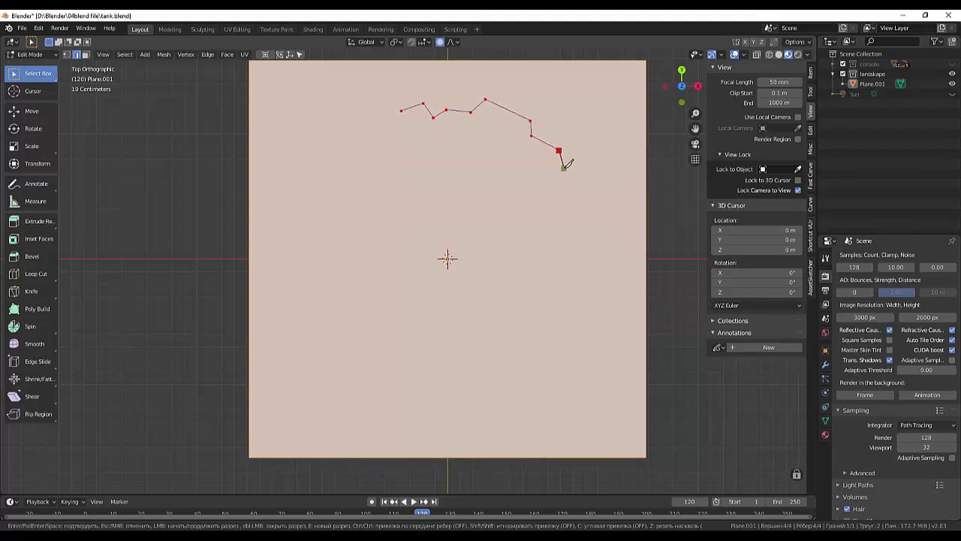
{"action": "left_click", "coordinate": [563, 167]}
{"action": "left_click", "coordinate": [553, 198]}
{"action": "left_click", "coordinate": [584, 221]}
{"action": "left_click", "coordinate": [587, 245]}
{"action": "left_click", "coordinate": [577, 249]}
{"action": "left_click", "coordinate": [588, 275]}
{"action": "left_click", "coordinate": [578, 311]}
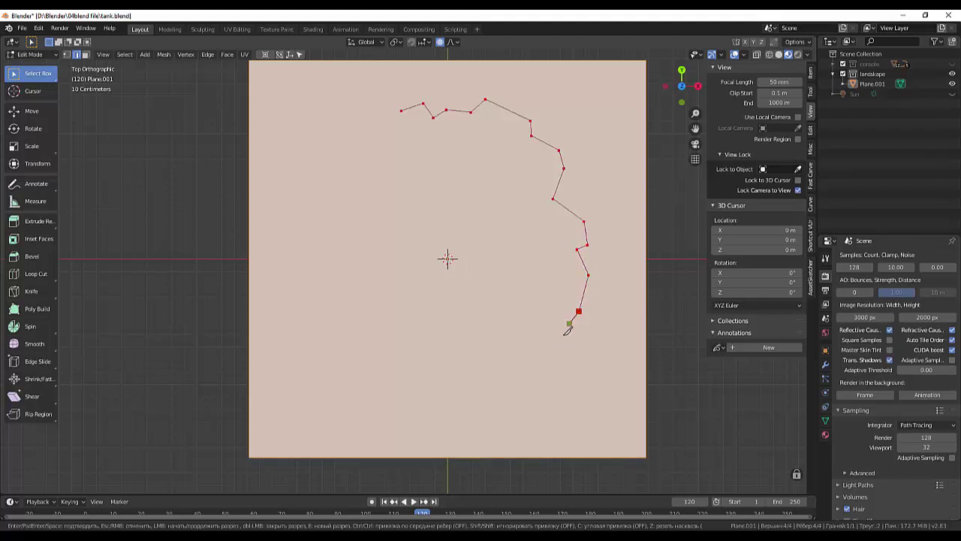
{"action": "left_click", "coordinate": [541, 355]}
{"action": "left_click", "coordinate": [552, 378]}
{"action": "left_click", "coordinate": [524, 404]}
Continue the knife outline along the bottom and up the left side, closing and confirming the cut.
{"action": "left_click", "coordinate": [507, 398]}
{"action": "left_click", "coordinate": [477, 415]}
{"action": "left_click", "coordinate": [441, 385]}
{"action": "left_click", "coordinate": [449, 370]}
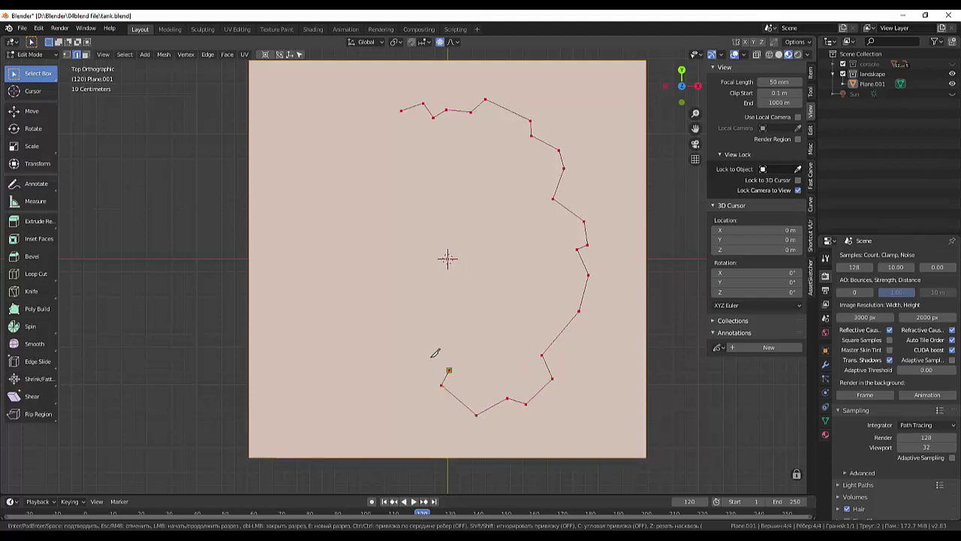
{"action": "left_click", "coordinate": [409, 368]}
{"action": "left_click", "coordinate": [372, 348]}
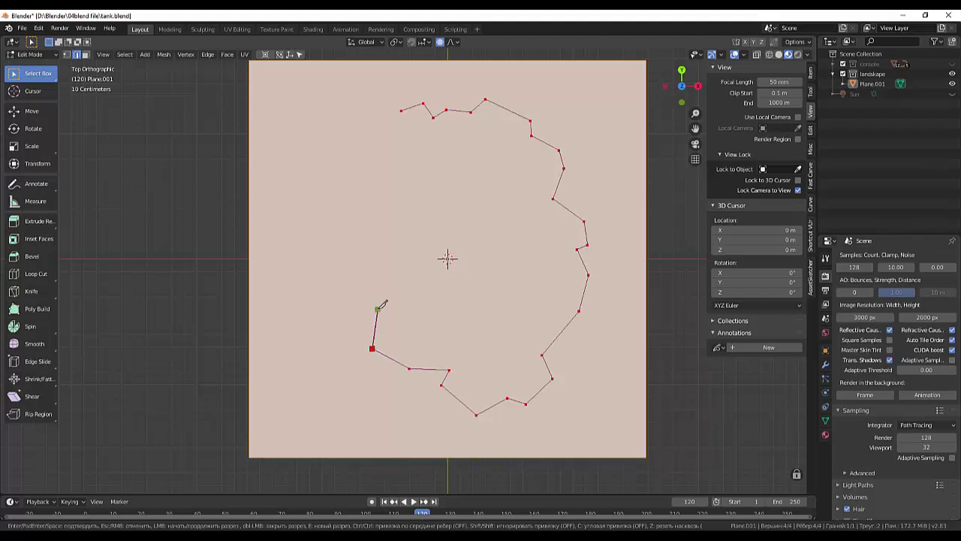
{"action": "left_click", "coordinate": [373, 308]}
{"action": "left_click", "coordinate": [338, 297]}
{"action": "left_click", "coordinate": [336, 255]}
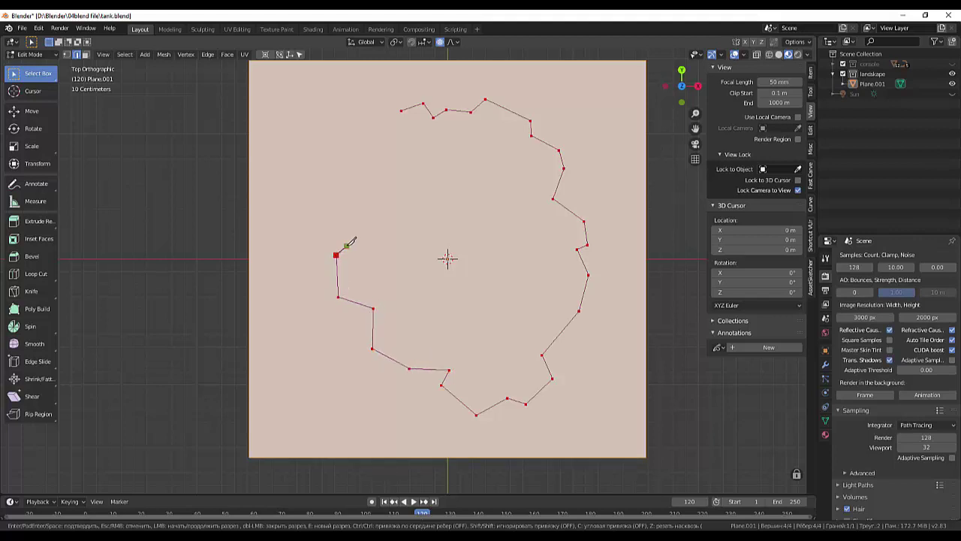
{"action": "left_click", "coordinate": [346, 247]}
{"action": "left_click", "coordinate": [334, 222]}
{"action": "left_click", "coordinate": [352, 197]}
{"action": "left_click", "coordinate": [347, 172]}
{"action": "left_click", "coordinate": [366, 152]}
{"action": "left_click", "coordinate": [359, 147]}
{"action": "left_click", "coordinate": [361, 132]}
{"action": "left_click", "coordinate": [400, 128]}
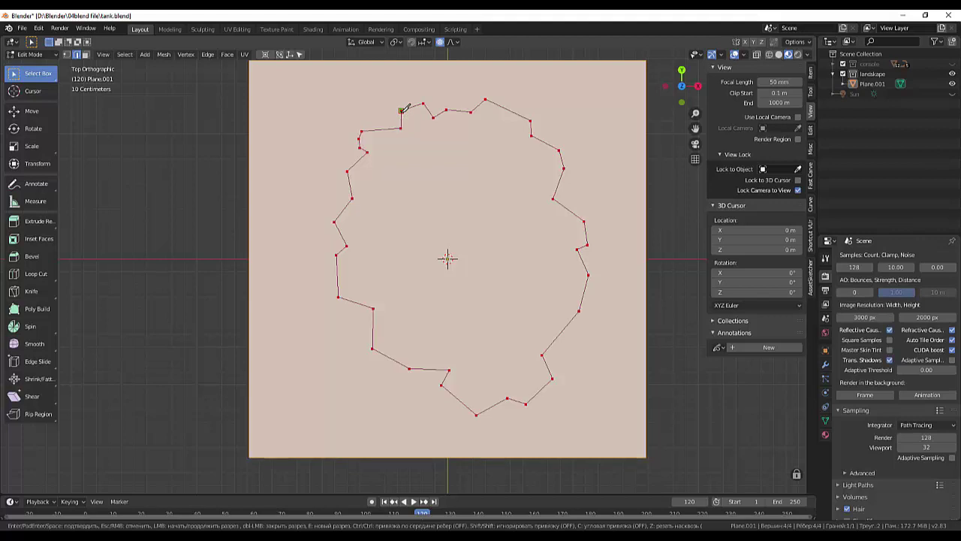
{"action": "key", "text": "Return"}
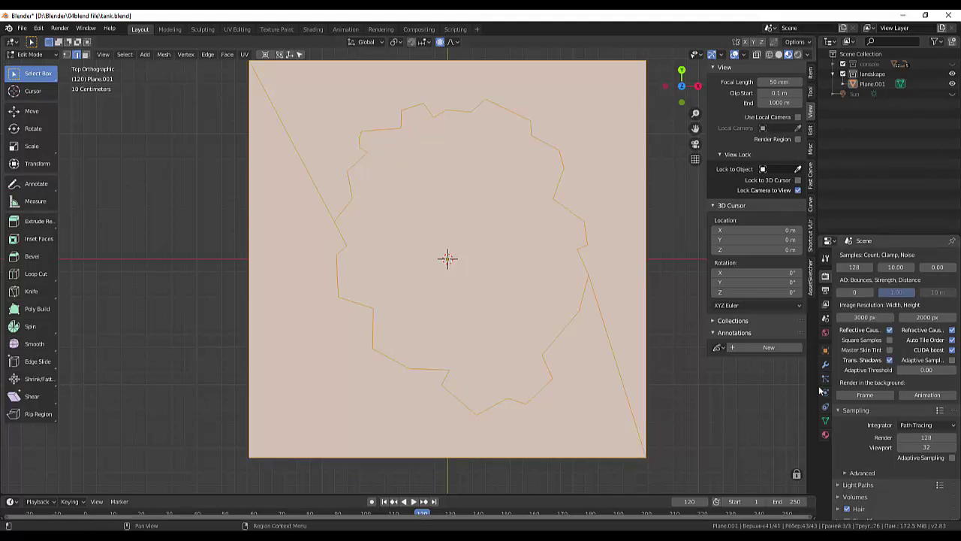
In Face select mode, delete every face outside the jagged outline, keeping the island face.
{"action": "left_click", "coordinate": [85, 54]}
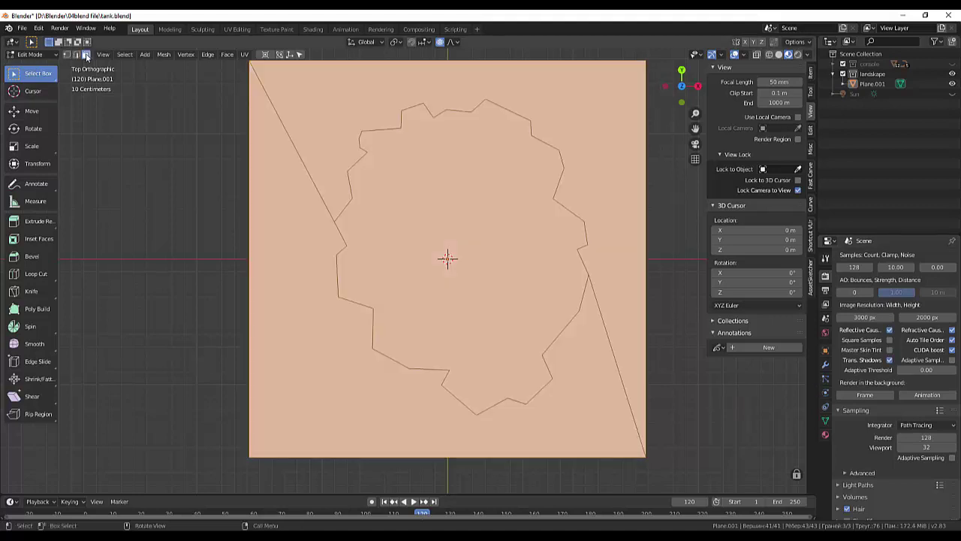
{"action": "left_click", "coordinate": [321, 116]}
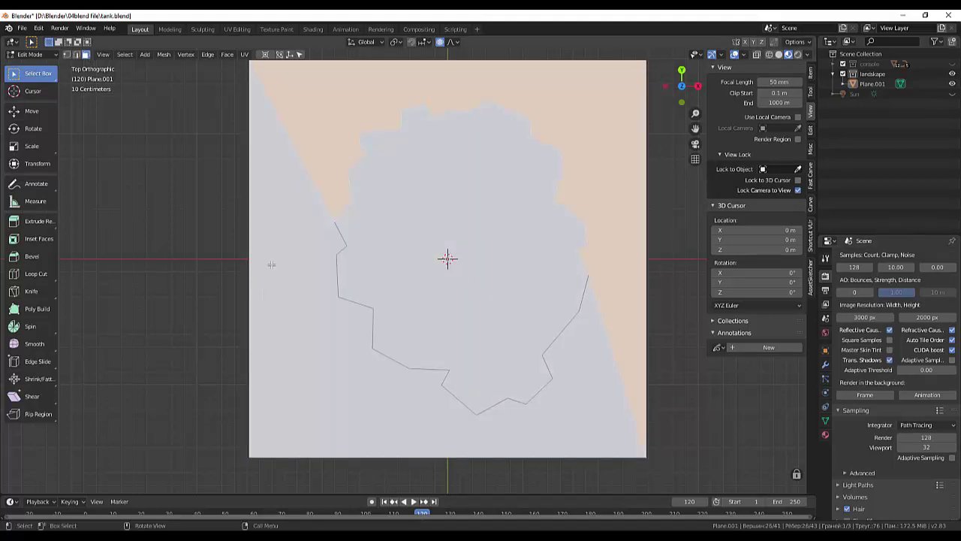
{"action": "left_click", "coordinate": [376, 361], "text": "shift"}
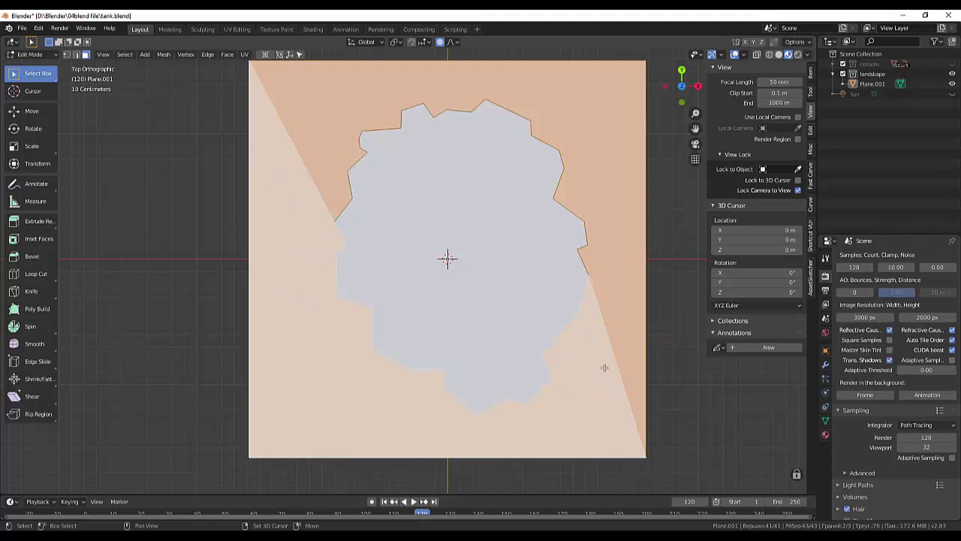
{"action": "key", "text": "x"}
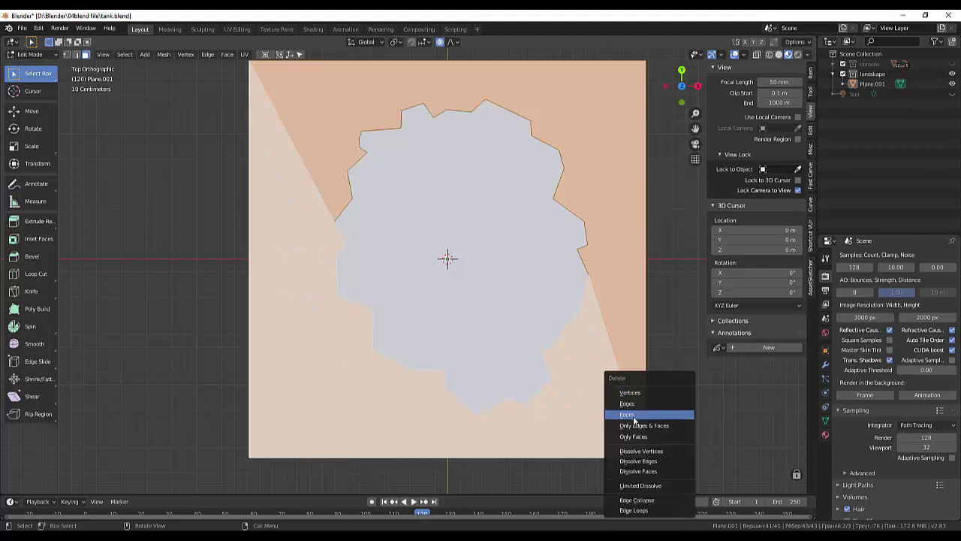
{"action": "left_click", "coordinate": [633, 416]}
{"action": "mouse_move", "coordinate": [620, 361]}
{"action": "middle_mouse_down"}
{"action": "mouse_move", "coordinate": [599, 273]}
{"action": "mouse_move", "coordinate": [564, 298]}
{"action": "middle_mouse_up"}
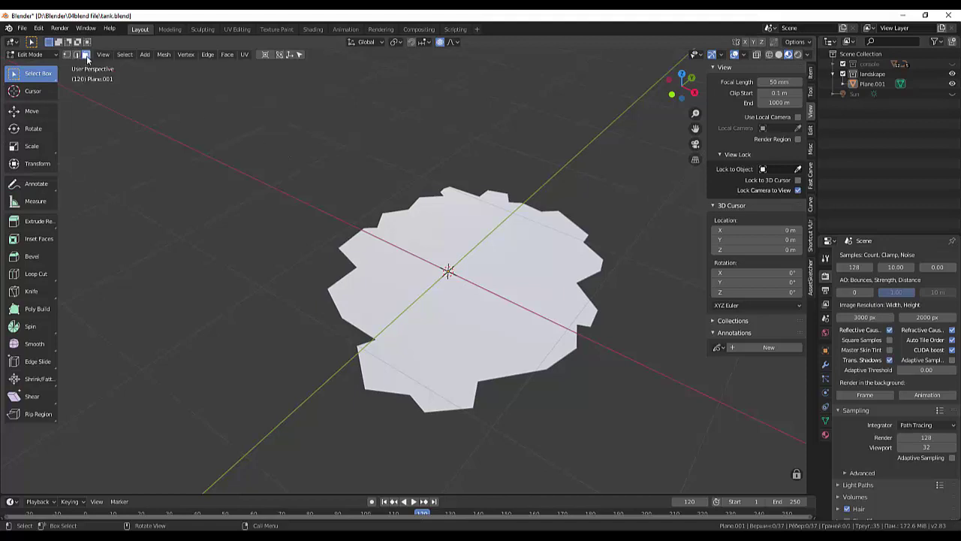
Extrude the whole island face up 1.73 m, redoing an overly tall first attempt.
{"action": "key", "text": "a"}
{"action": "mouse_move", "coordinate": [476, 265]}
{"action": "middle_mouse_down"}
{"action": "mouse_move", "coordinate": [491, 253]}
{"action": "mouse_move", "coordinate": [485, 207]}
{"action": "middle_mouse_up"}
{"action": "key", "text": "e"}
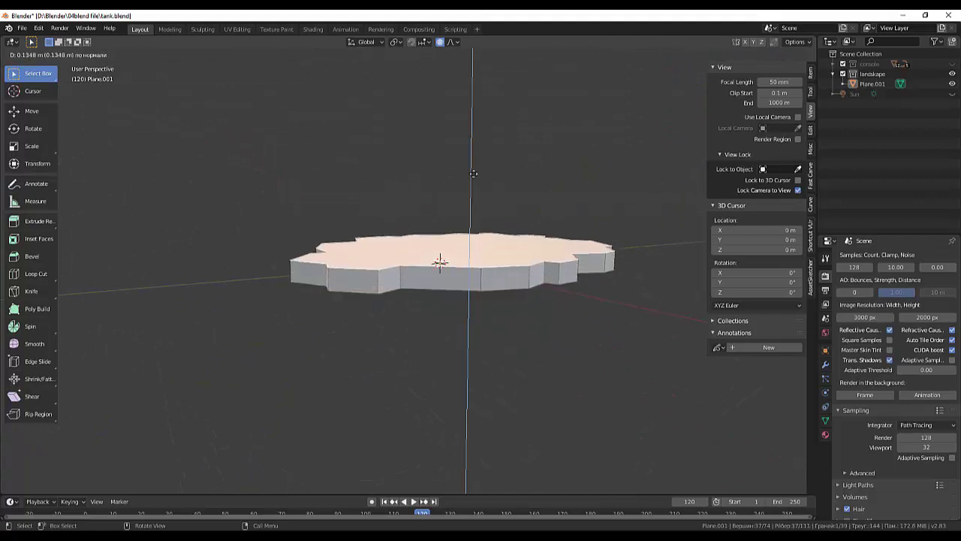
{"action": "left_click", "coordinate": [449, 173]}
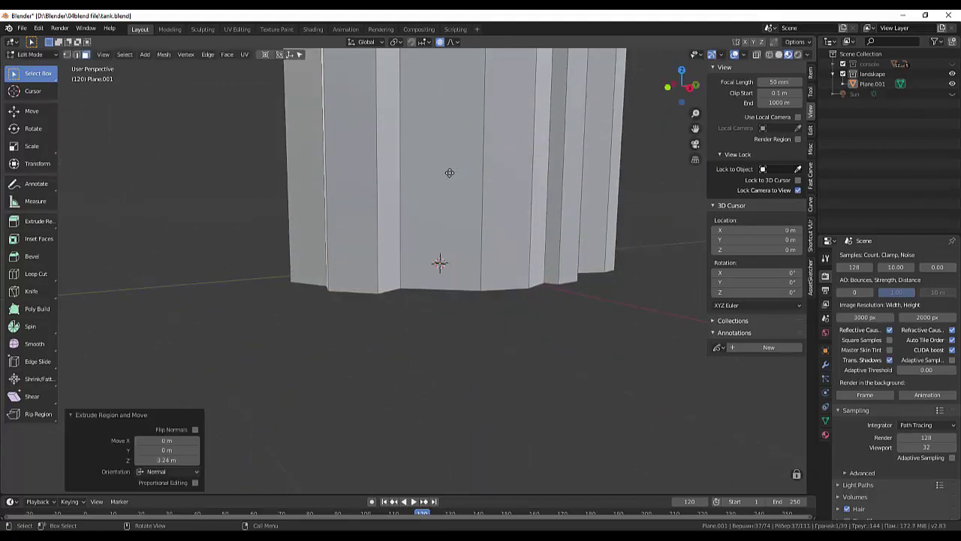
{"action": "scroll", "coordinate": [463, 218], "scroll_direction": "down", "scroll_amount": 5}
{"action": "middle_click_drag", "start_coordinate": [465, 216], "coordinate": [443, 212]}
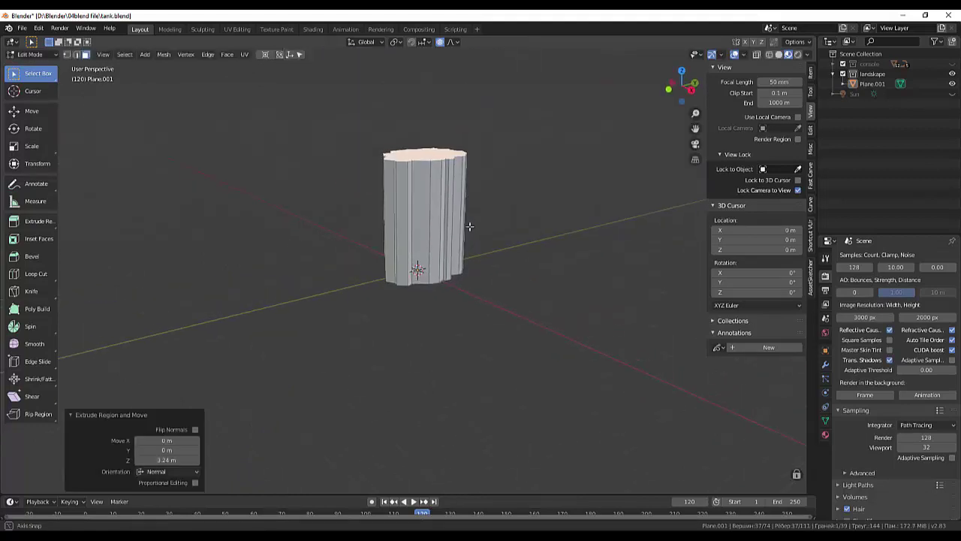
{"action": "key", "text": "ctrl+z"}
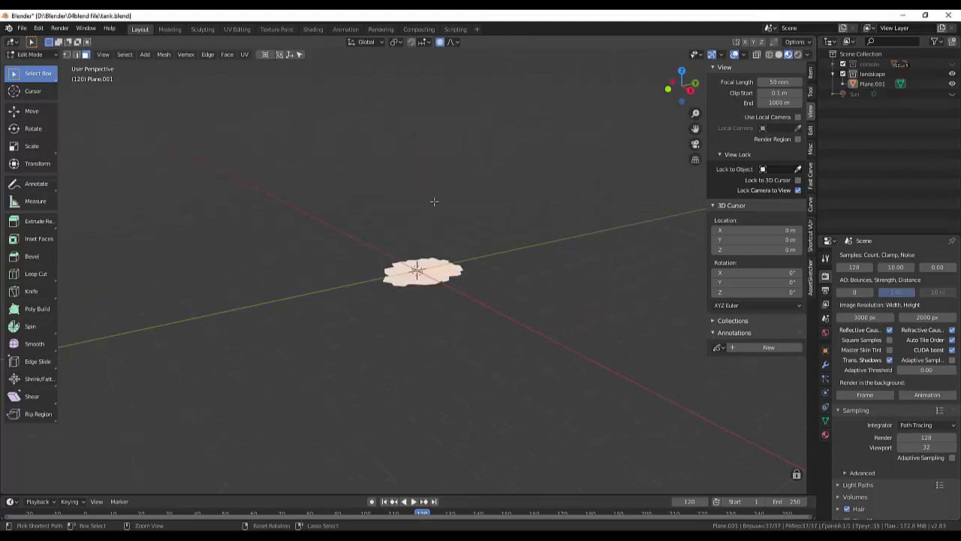
{"action": "key", "text": "e"}
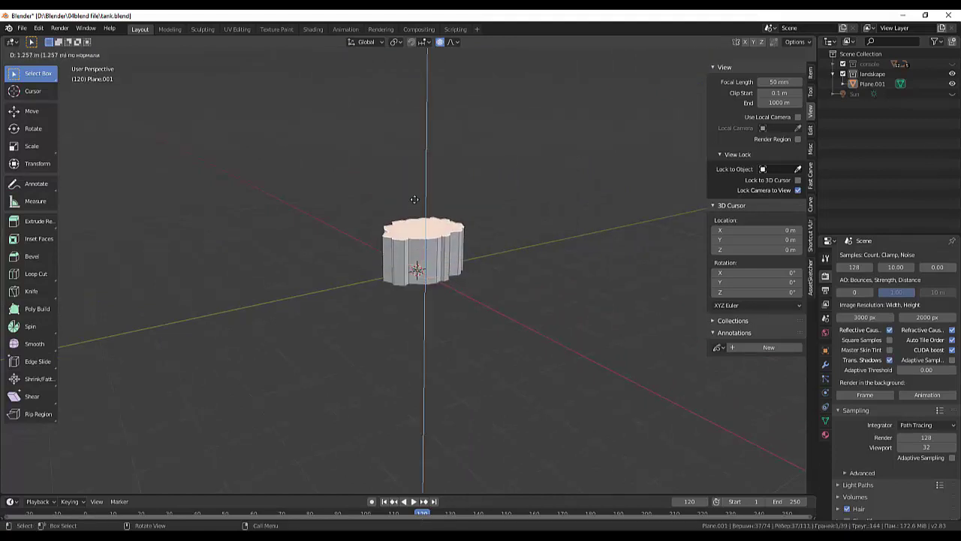
{"action": "left_click", "coordinate": [411, 183]}
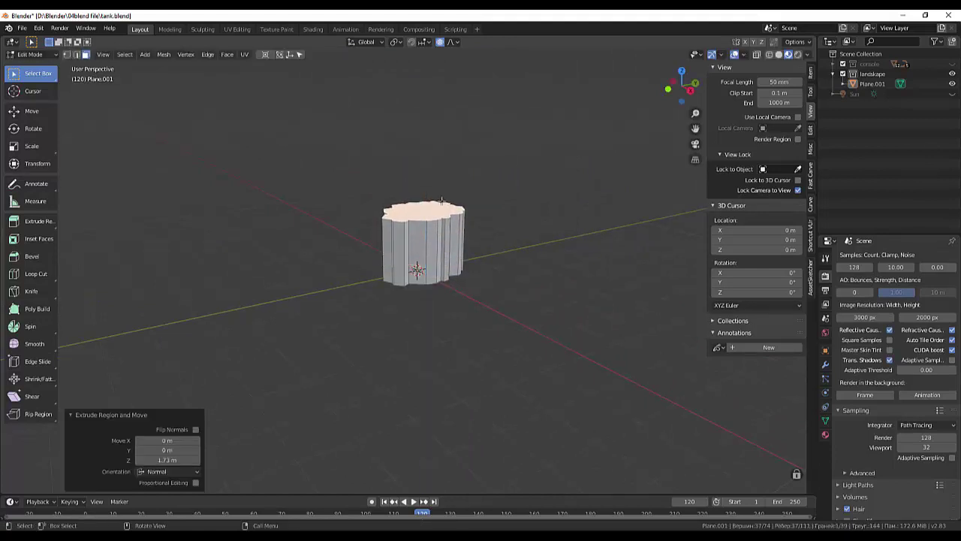
{"action": "middle_click_drag", "start_coordinate": [411, 184], "coordinate": [484, 233]}
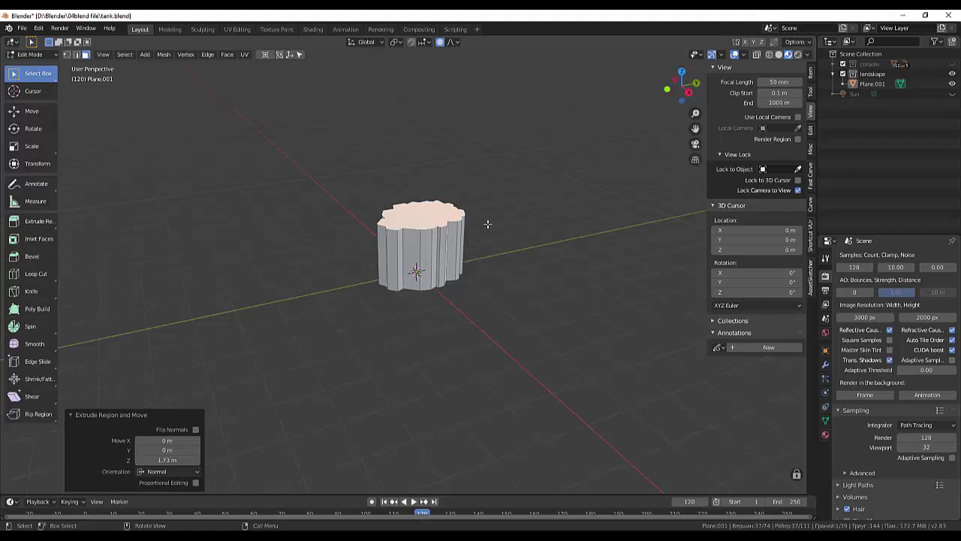
Scale the column's top face up to about 1.107 so its sides flare outward.
{"action": "key", "text": "s"}
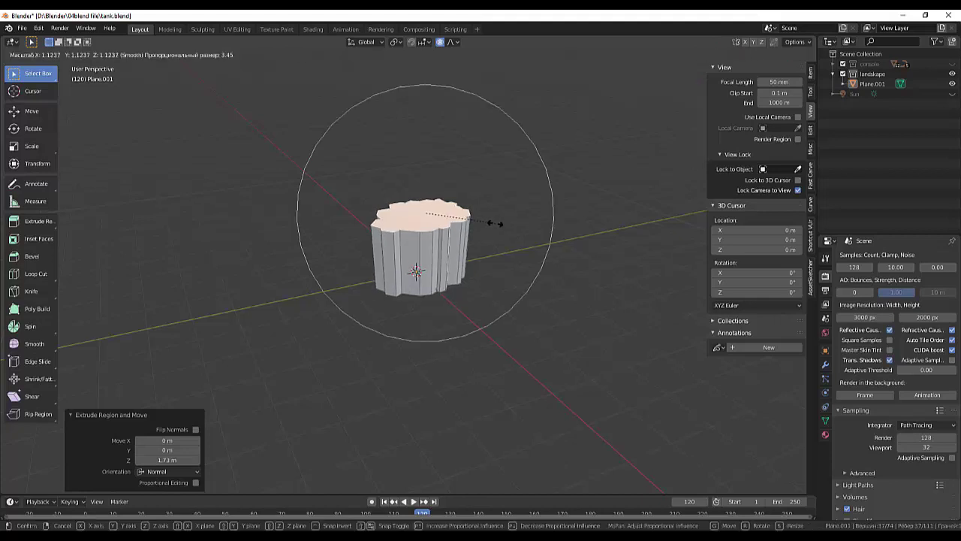
{"action": "left_click", "coordinate": [486, 223]}
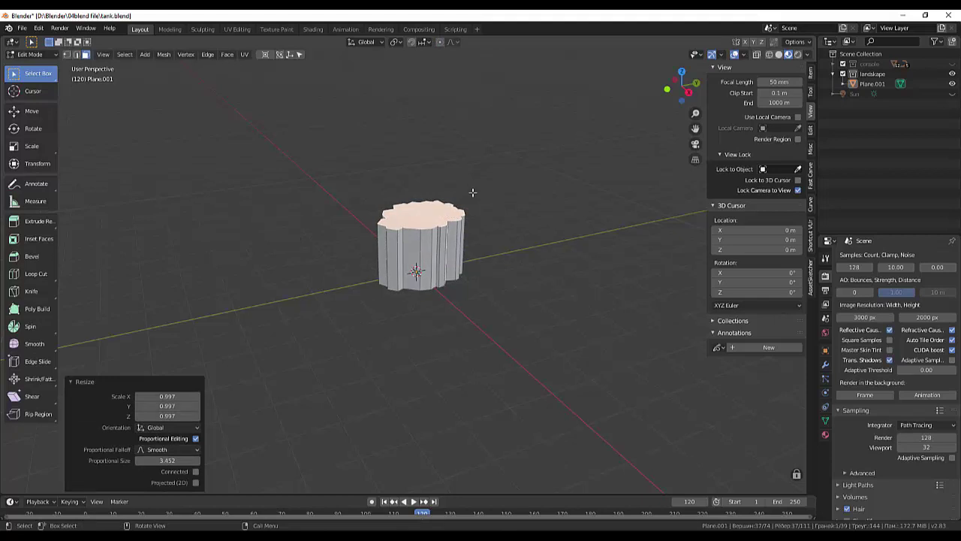
{"action": "key", "text": "s"}
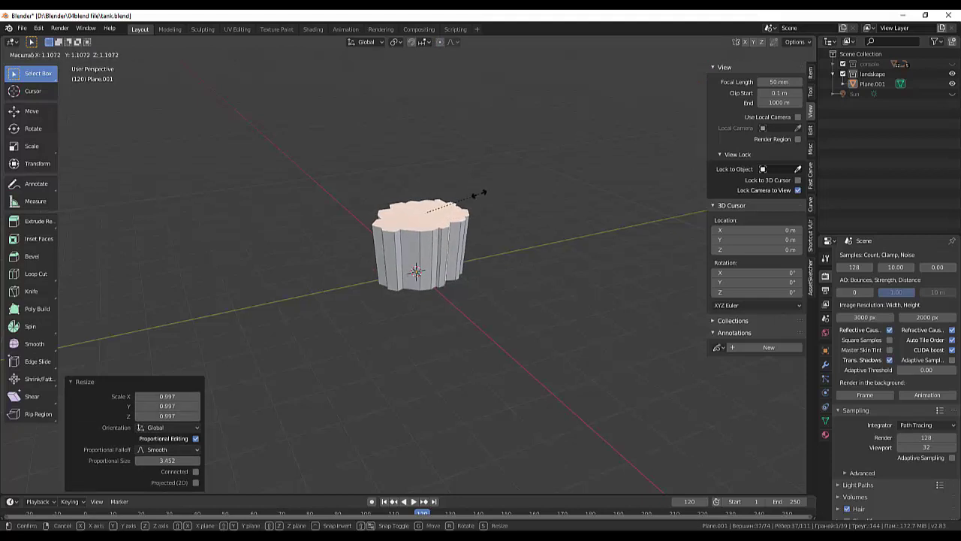
{"action": "left_click", "coordinate": [506, 230]}
{"action": "left_click", "coordinate": [546, 366]}
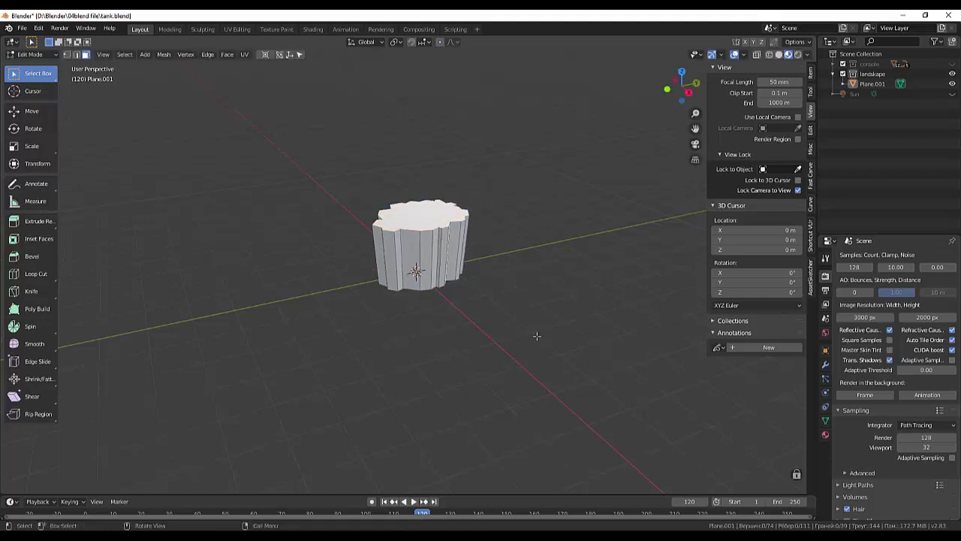
{"action": "middle_click_drag", "start_coordinate": [536, 335], "coordinate": [475, 308]}
Select a side face of the column, starting and then cancelling an edge crease.
{"action": "left_click", "coordinate": [433, 253]}
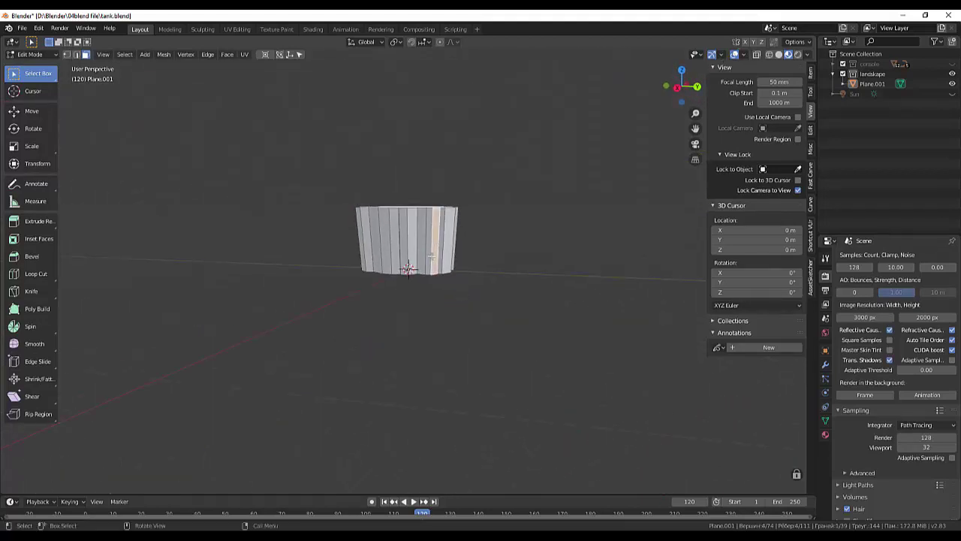
{"action": "key", "text": "shift"}
{"action": "key", "text": "shift+e"}
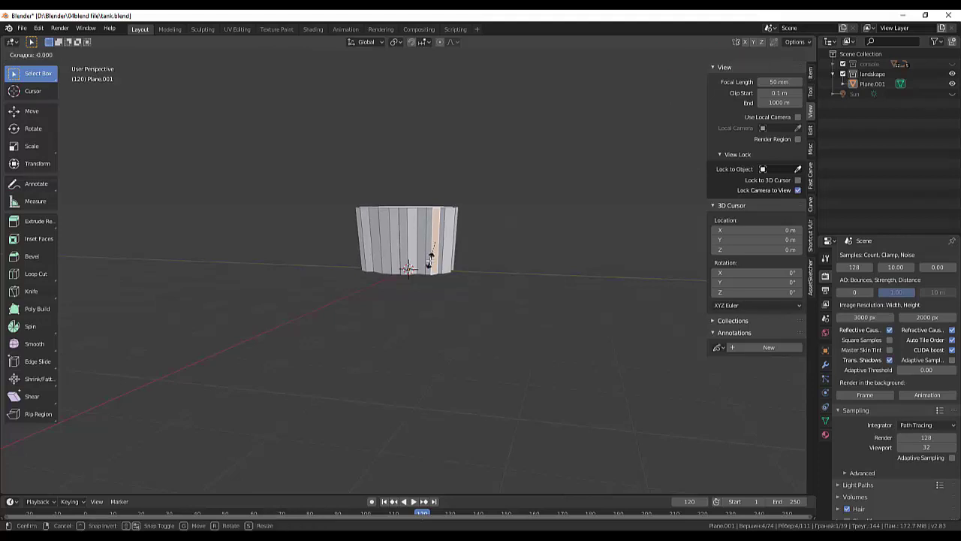
{"action": "key", "text": "Escape"}
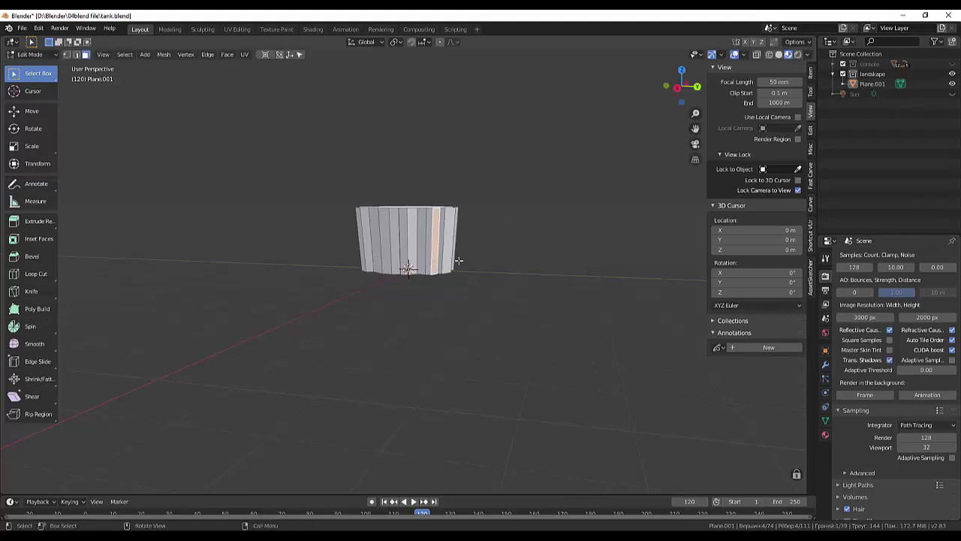
Add five evenly spaced horizontal loop cuts around the column's sides.
{"action": "key", "text": "ctrl+r"}
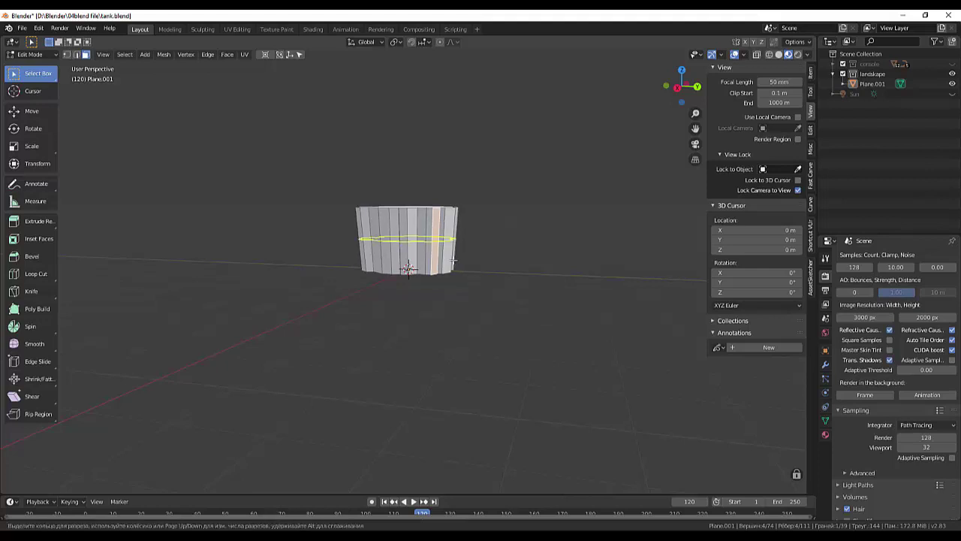
{"action": "scroll", "coordinate": [453, 259], "scroll_direction": "up", "scroll_amount": 3}
{"action": "scroll", "coordinate": [454, 259], "scroll_direction": "up", "scroll_amount": 1}
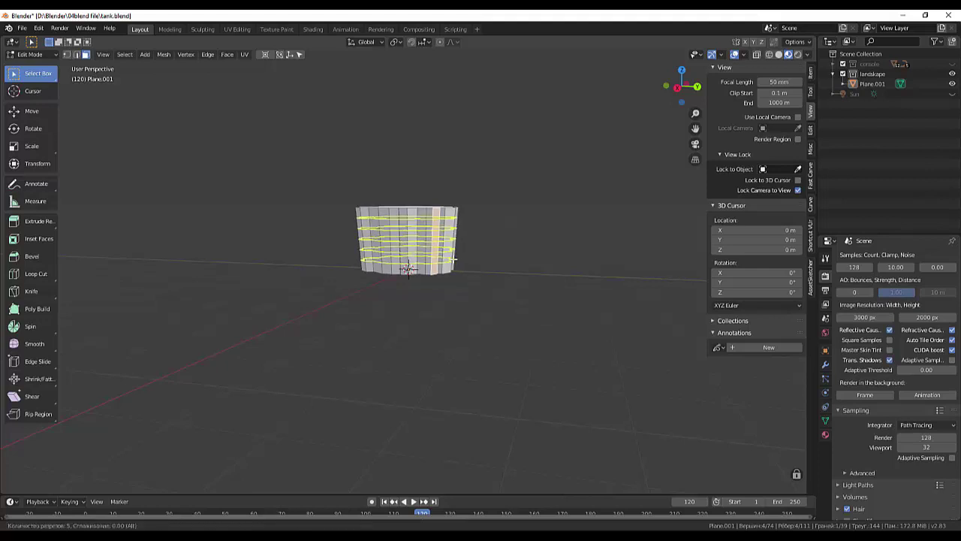
{"action": "left_click", "coordinate": [453, 260]}
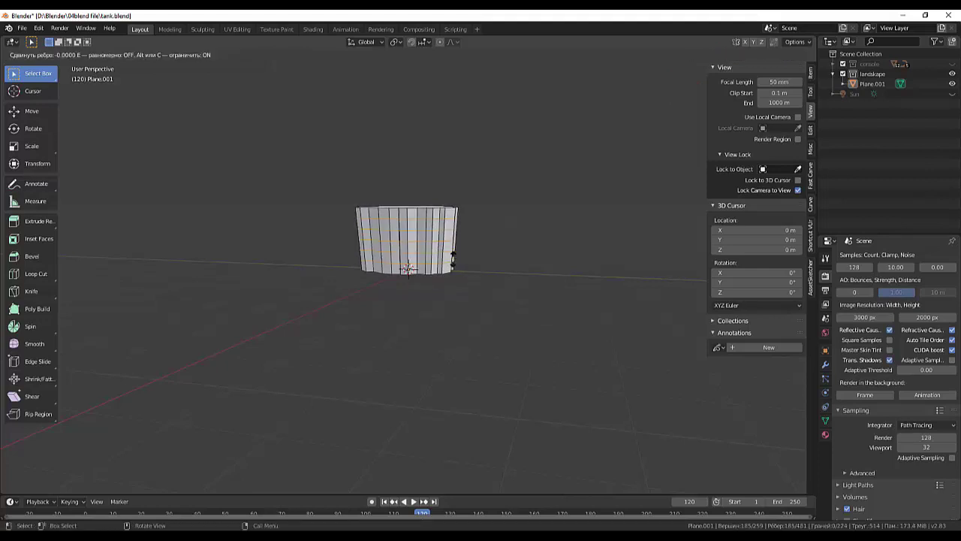
{"action": "right_click", "coordinate": [453, 259]}
{"action": "left_click", "coordinate": [609, 279]}
Inspect the new rows from above and add one more horizontal edge loop.
{"action": "middle_click_drag", "start_coordinate": [609, 280], "coordinate": [590, 304]}
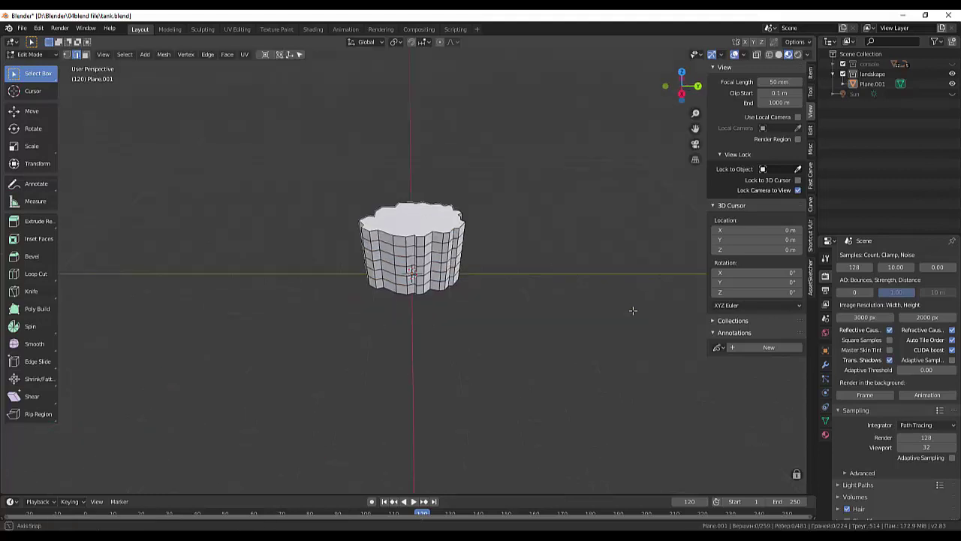
{"action": "scroll", "coordinate": [576, 298], "scroll_direction": "up", "scroll_amount": 4}
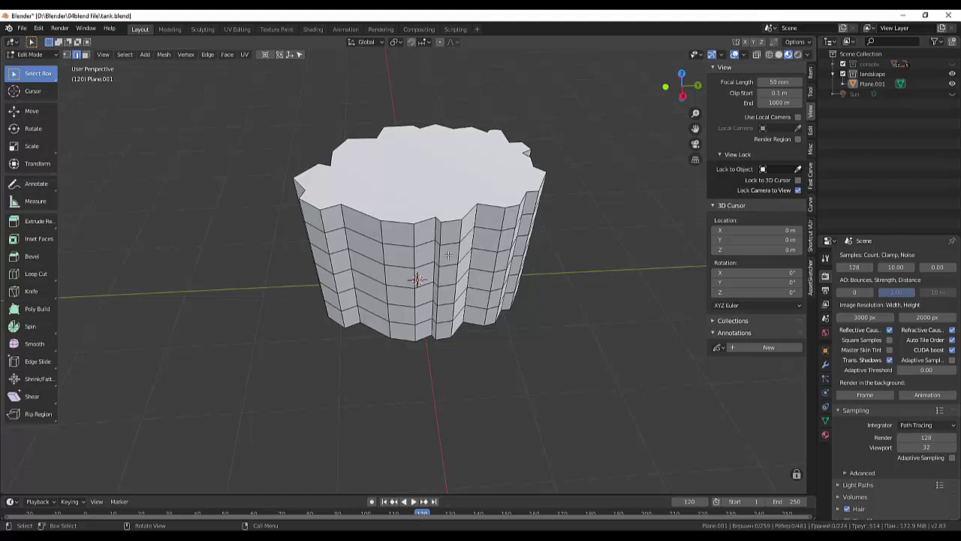
{"action": "middle_click_drag", "start_coordinate": [448, 256], "coordinate": [470, 241]}
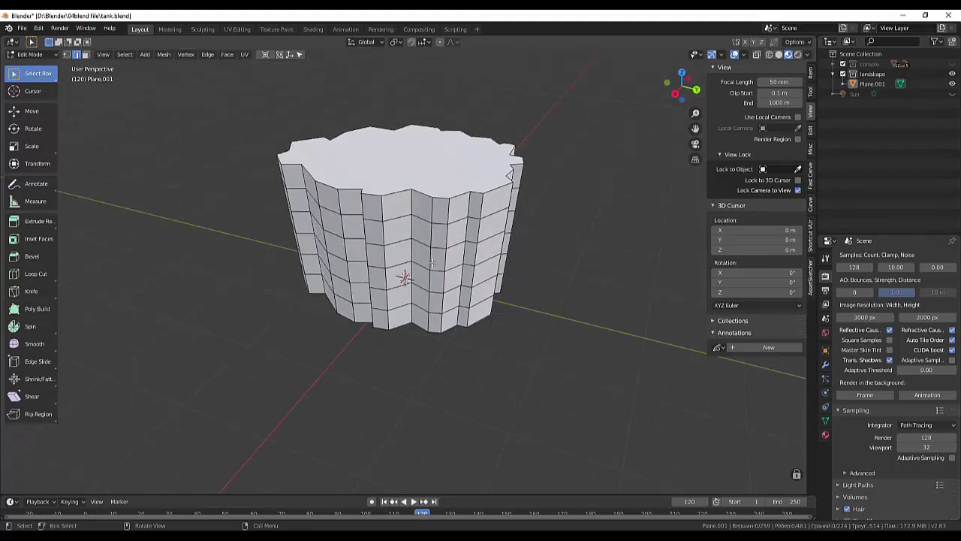
{"action": "middle_click_drag", "start_coordinate": [443, 263], "coordinate": [450, 267]}
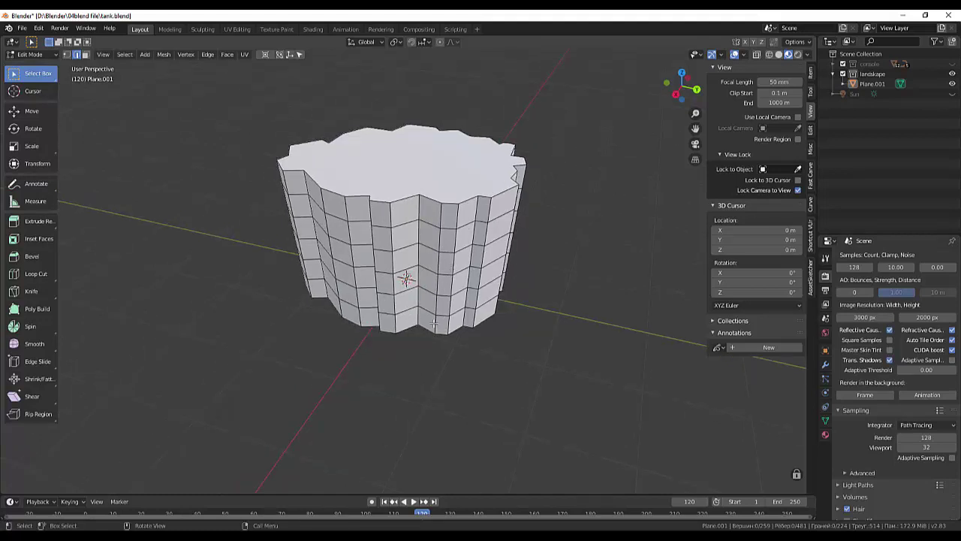
{"action": "key", "text": "ctrl+r"}
{"action": "left_click", "coordinate": [451, 228]}
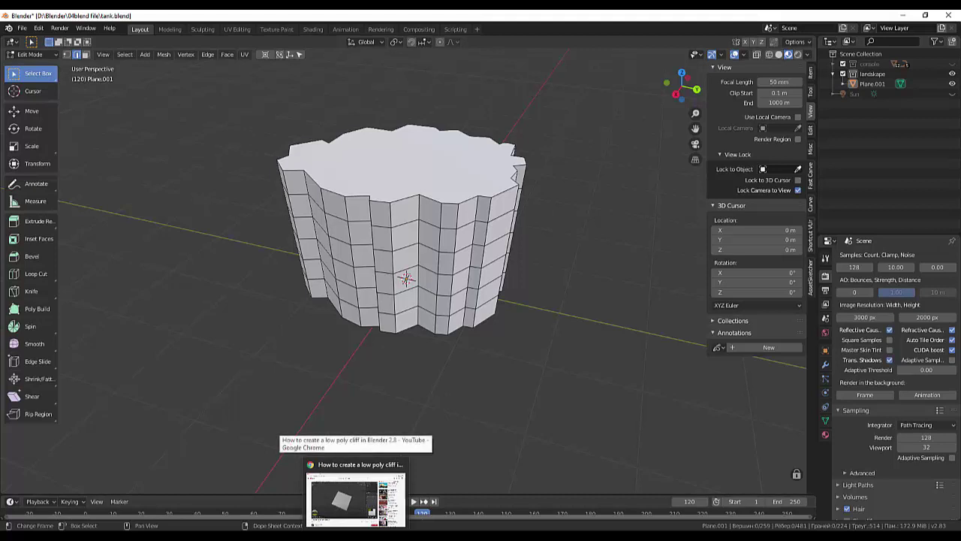
Select the whole cliff mesh and randomize its vertices by 0.1 m.
{"action": "left_click", "coordinate": [281, 516]}
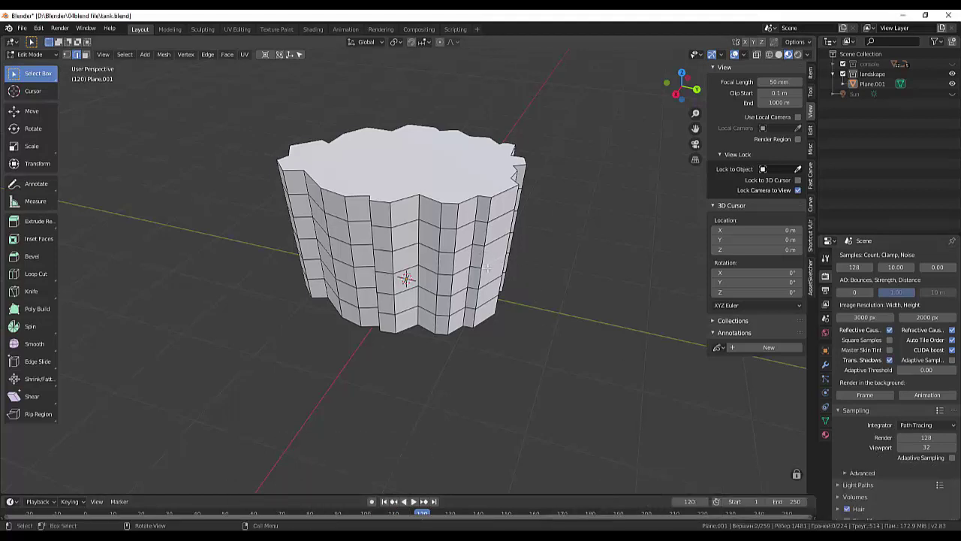
{"action": "key", "text": "l"}
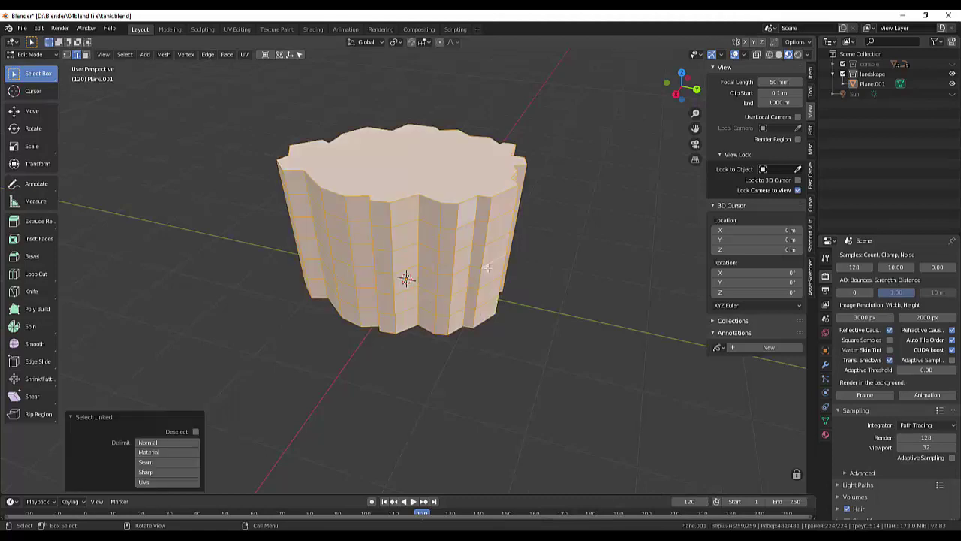
{"action": "left_click", "coordinate": [163, 55]}
{"action": "mouse_move", "coordinate": [182, 66]}
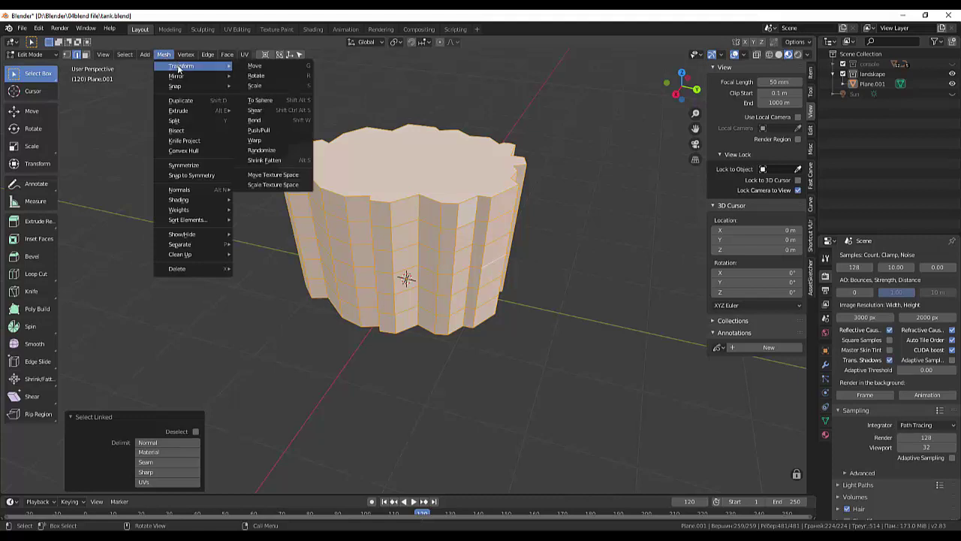
{"action": "left_click", "coordinate": [274, 155]}
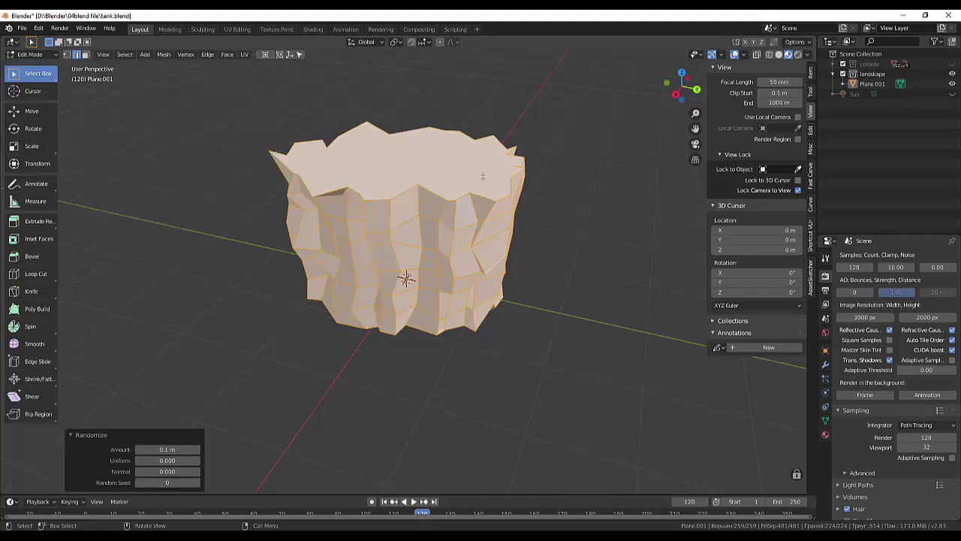
{"action": "mouse_move", "coordinate": [583, 191]}
{"action": "middle_mouse_down"}
{"action": "mouse_move", "coordinate": [635, 179]}
{"action": "mouse_move", "coordinate": [515, 177]}
{"action": "mouse_move", "coordinate": [594, 157]}
{"action": "mouse_move", "coordinate": [629, 213]}
{"action": "mouse_move", "coordinate": [584, 188]}
{"action": "middle_mouse_up"}
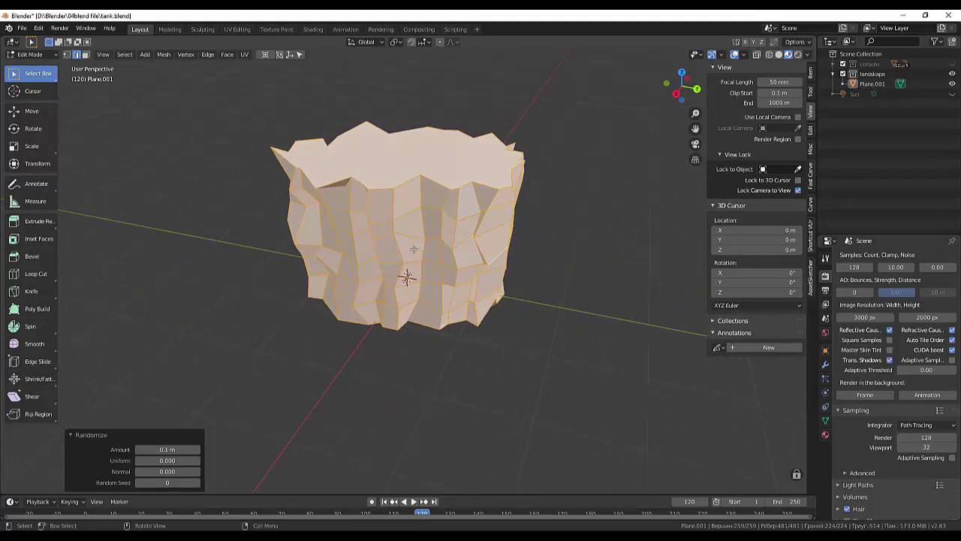
{"action": "mouse_move", "coordinate": [314, 172]}
{"action": "middle_mouse_down"}
{"action": "mouse_move", "coordinate": [328, 255]}
{"action": "mouse_move", "coordinate": [282, 140]}
{"action": "middle_mouse_up"}
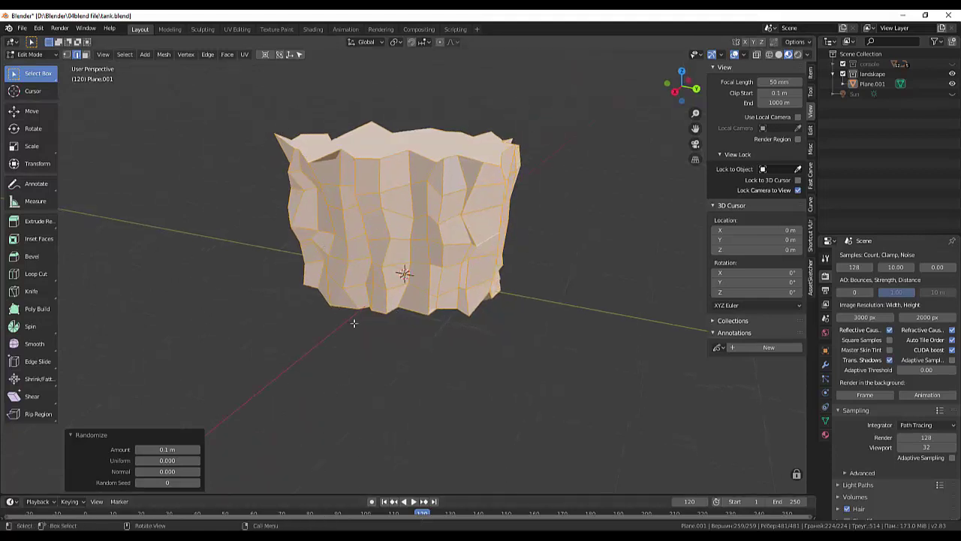
{"action": "left_click", "coordinate": [388, 386]}
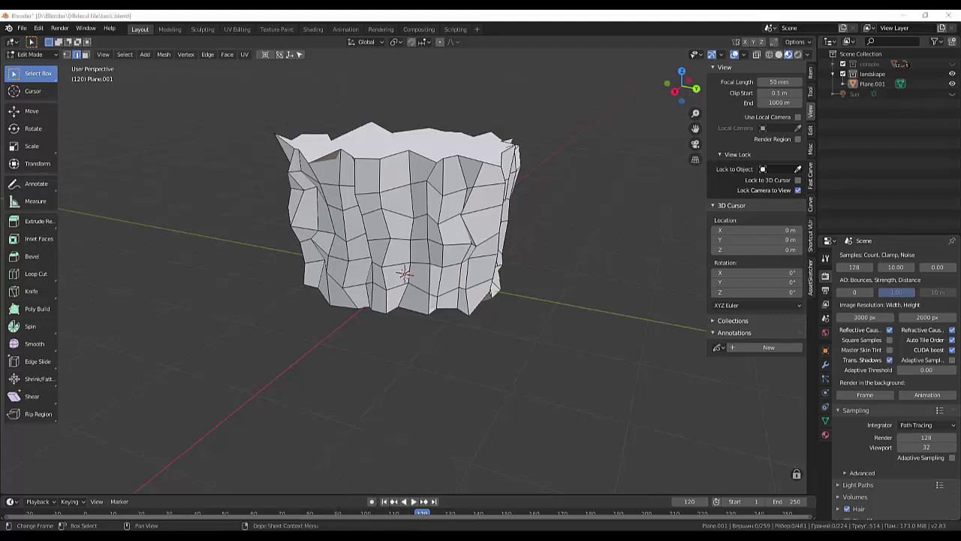
{"action": "left_click", "coordinate": [914, 538]}
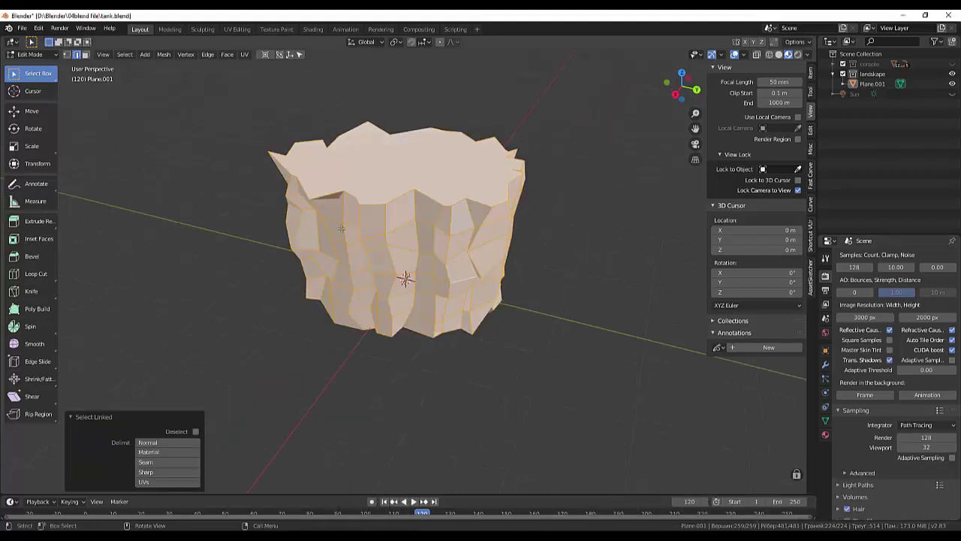
Apply Make Planar Faces to the rock with factor 1.0 and 23 iterations.
{"action": "left_click", "coordinate": [166, 56]}
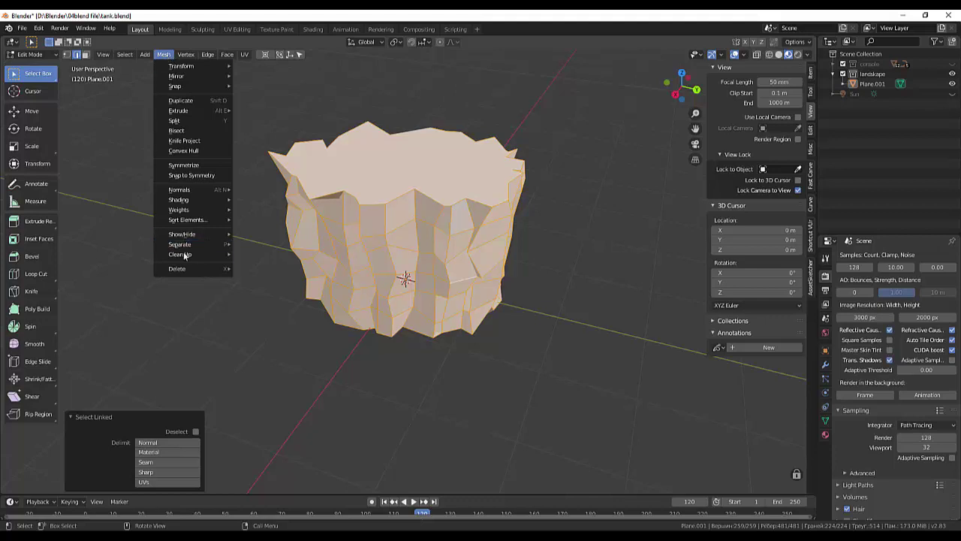
{"action": "mouse_move", "coordinate": [180, 254]}
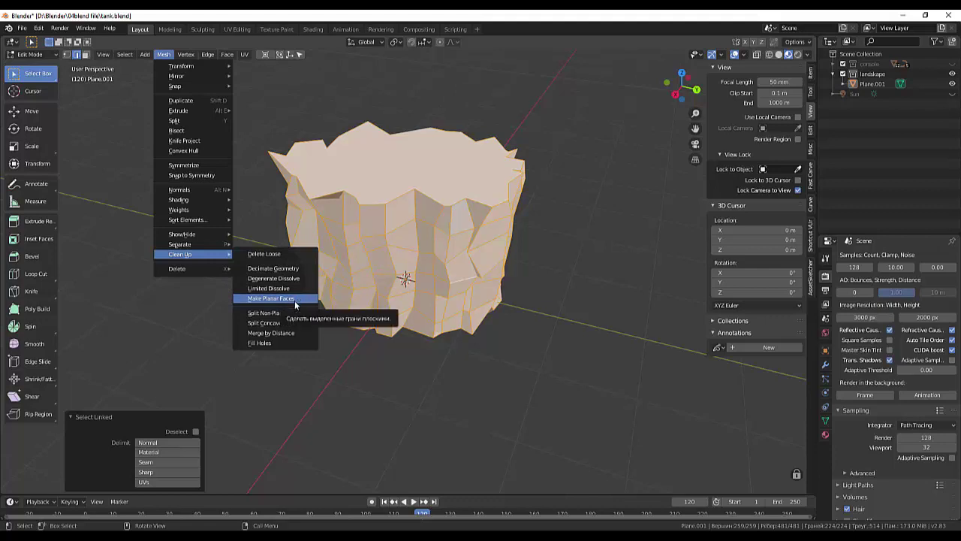
{"action": "left_click", "coordinate": [294, 298]}
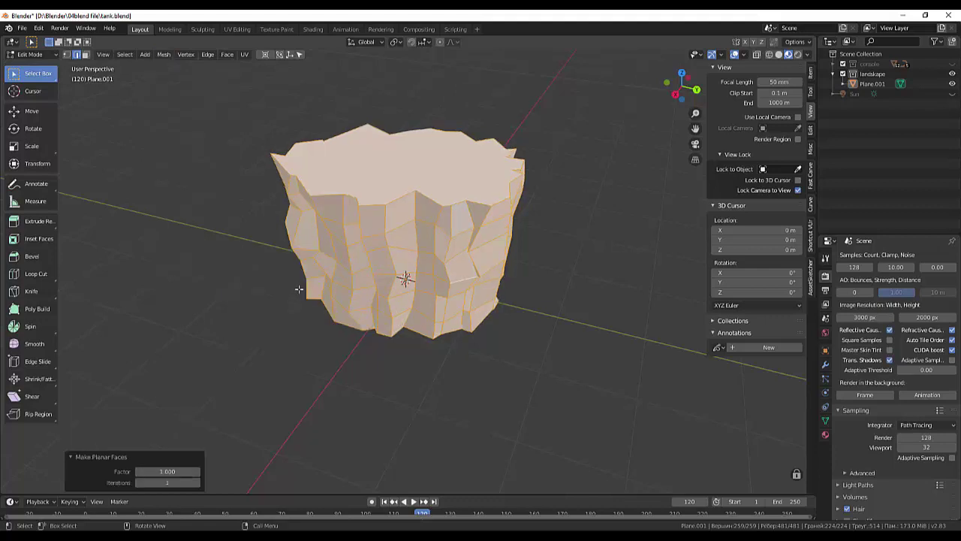
{"action": "mouse_move", "coordinate": [294, 298]}
{"action": "middle_mouse_down"}
{"action": "mouse_move", "coordinate": [529, 228]}
{"action": "mouse_move", "coordinate": [644, 224]}
{"action": "mouse_move", "coordinate": [441, 250]}
{"action": "mouse_move", "coordinate": [450, 252]}
{"action": "middle_mouse_up"}
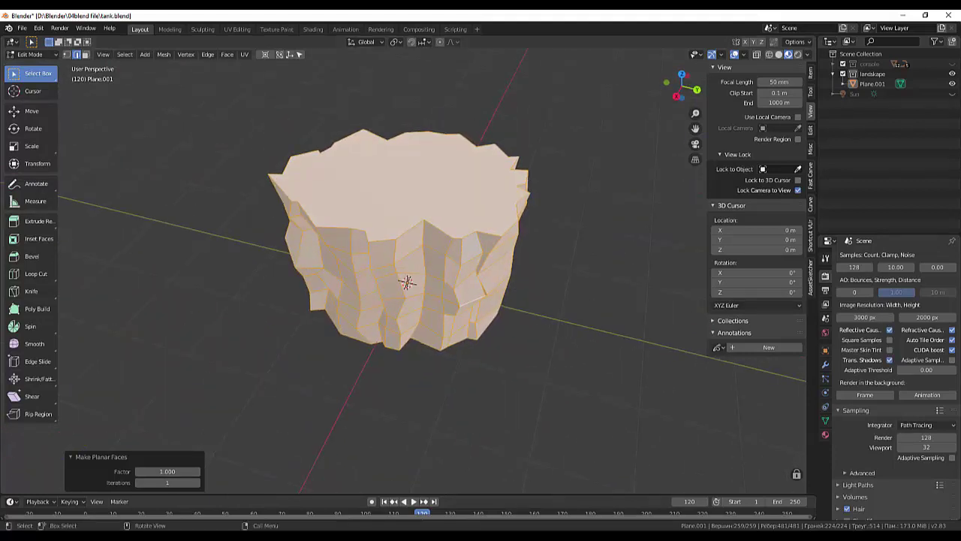
{"action": "left_click", "coordinate": [163, 471]}
{"action": "type", "text": "0"}
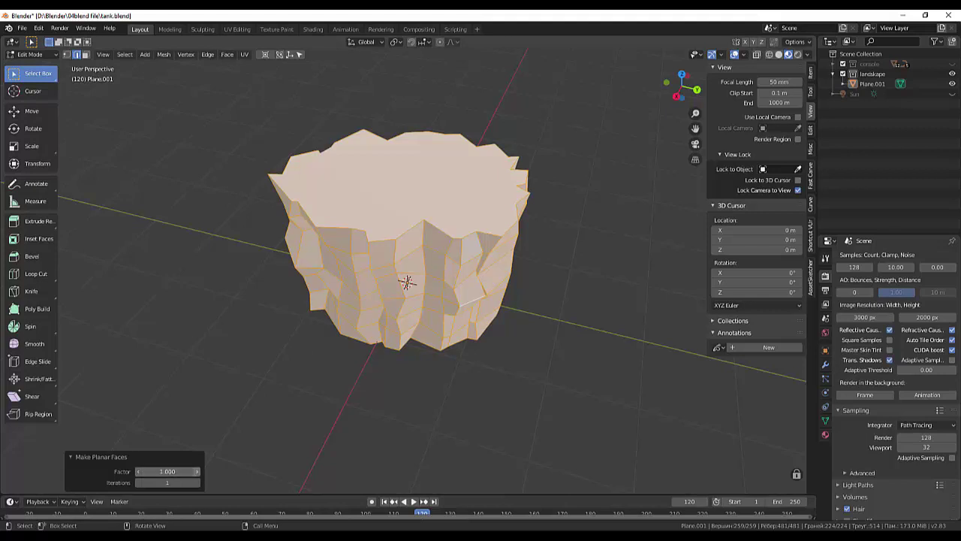
{"action": "key", "text": "Return"}
{"action": "left_click_drag", "start_coordinate": [166, 471], "coordinate": [197, 471]}
{"action": "mouse_move", "coordinate": [164, 485]}
{"action": "left_mouse_down"}
{"action": "mouse_move", "coordinate": [147, 484]}
{"action": "mouse_move", "coordinate": [197, 482]}
{"action": "left_mouse_up"}
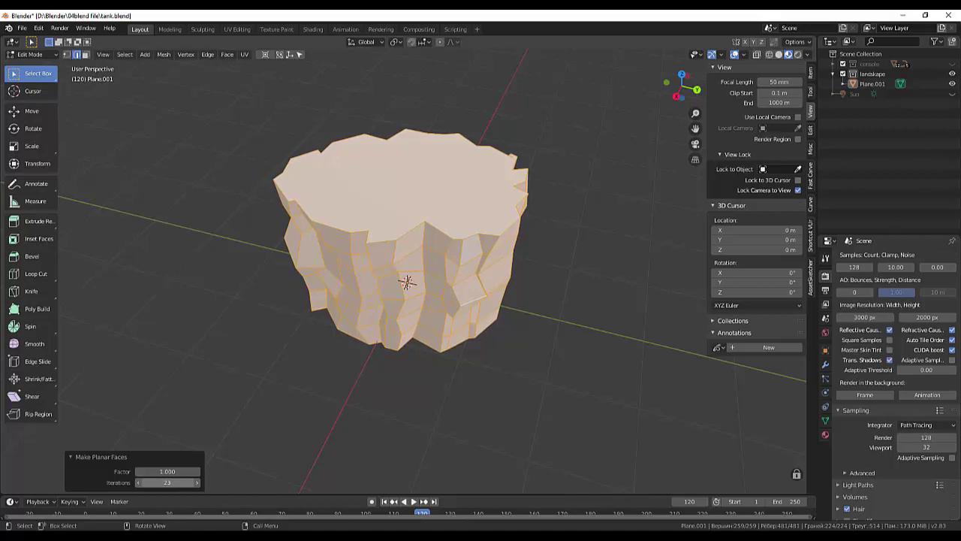
{"action": "left_click", "coordinate": [387, 423]}
{"action": "mouse_move", "coordinate": [387, 422]}
{"action": "middle_mouse_down"}
{"action": "mouse_move", "coordinate": [456, 365]}
{"action": "mouse_move", "coordinate": [349, 344]}
{"action": "mouse_move", "coordinate": [303, 393]}
{"action": "middle_mouse_up"}
Switch to vertex select and move one vertex on the cliff's lower edge.
{"action": "scroll", "coordinate": [301, 393], "scroll_direction": "up", "scroll_amount": 2}
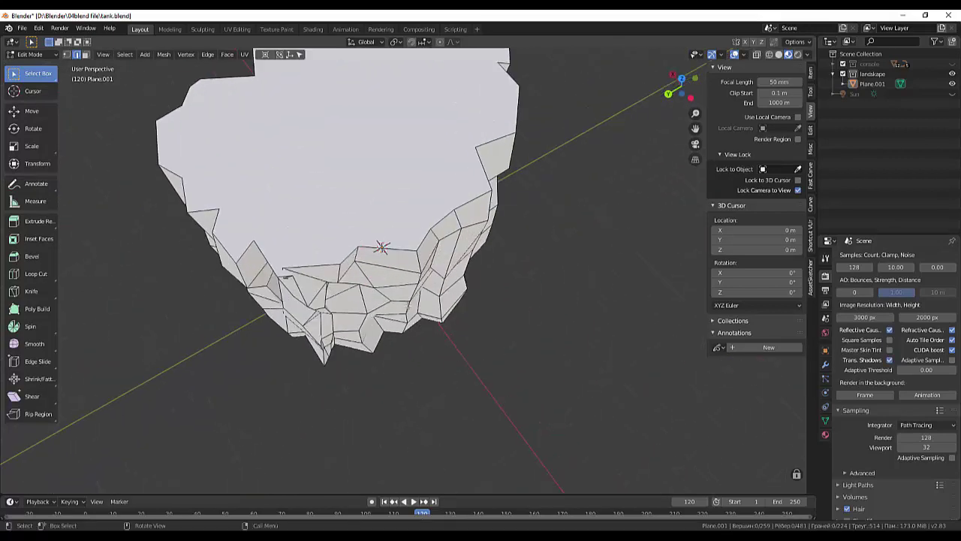
{"action": "scroll", "coordinate": [333, 291], "scroll_direction": "up", "scroll_amount": 2}
{"action": "mouse_move", "coordinate": [198, 298]}
{"action": "middle_mouse_down"}
{"action": "mouse_move", "coordinate": [210, 295]}
{"action": "mouse_move", "coordinate": [215, 305]}
{"action": "middle_mouse_up"}
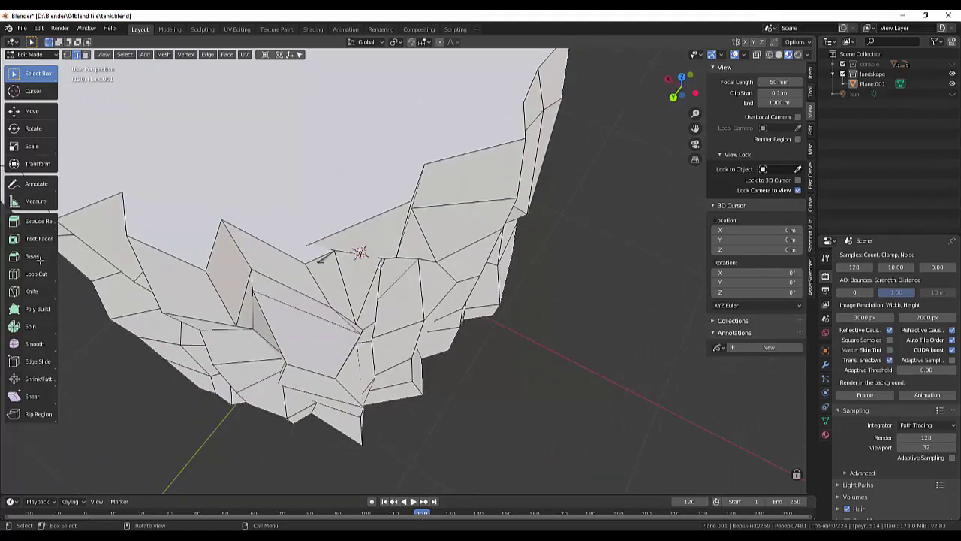
{"action": "left_click", "coordinate": [67, 54]}
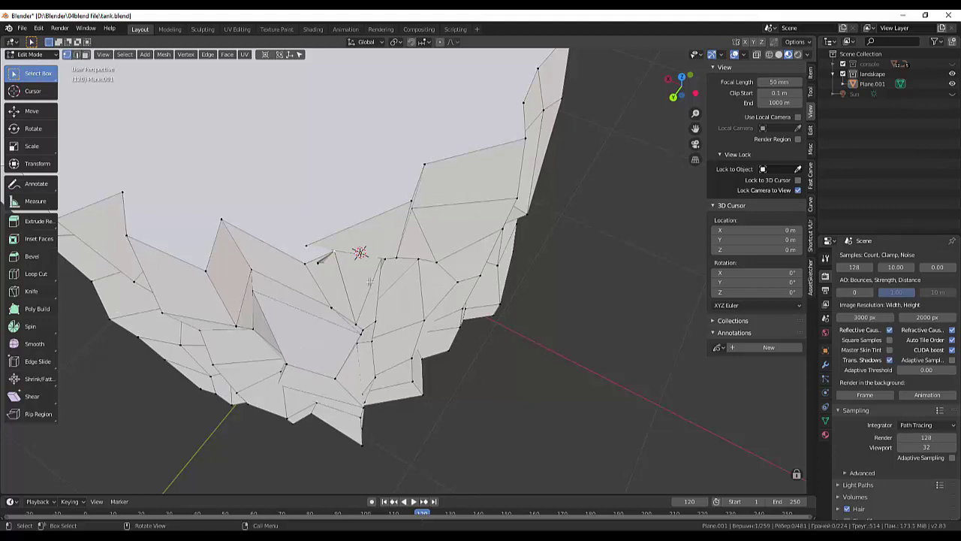
{"action": "middle_click_drag", "start_coordinate": [370, 281], "coordinate": [338, 301]}
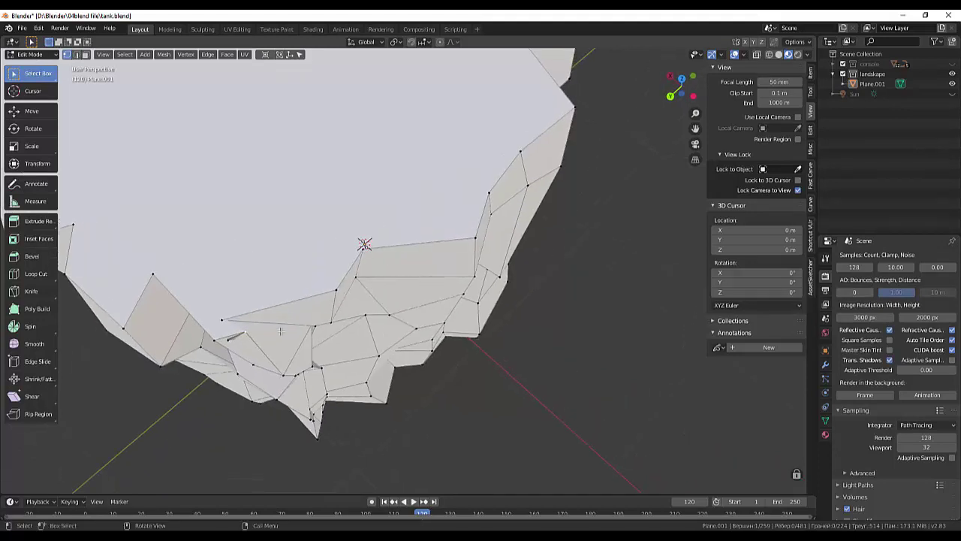
{"action": "key", "text": "g"}
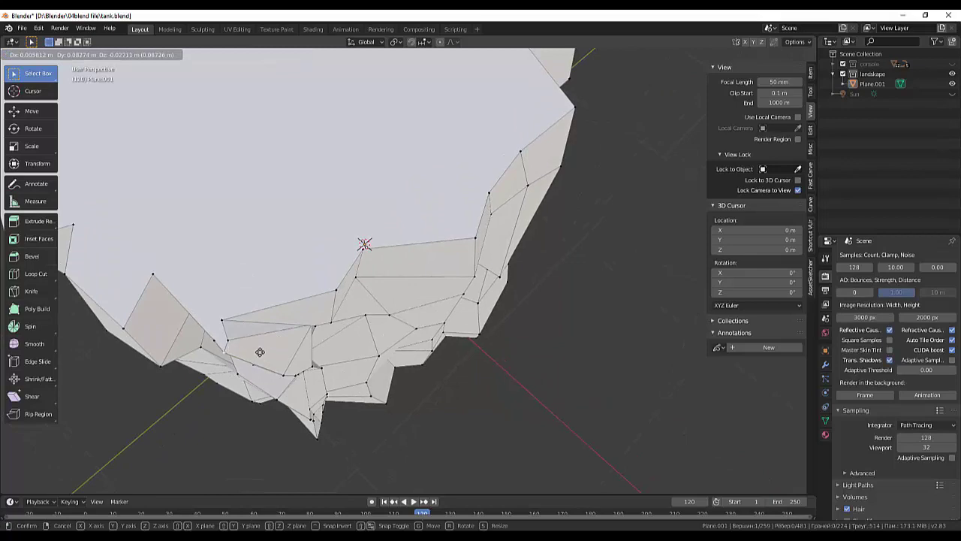
{"action": "left_click", "coordinate": [268, 349]}
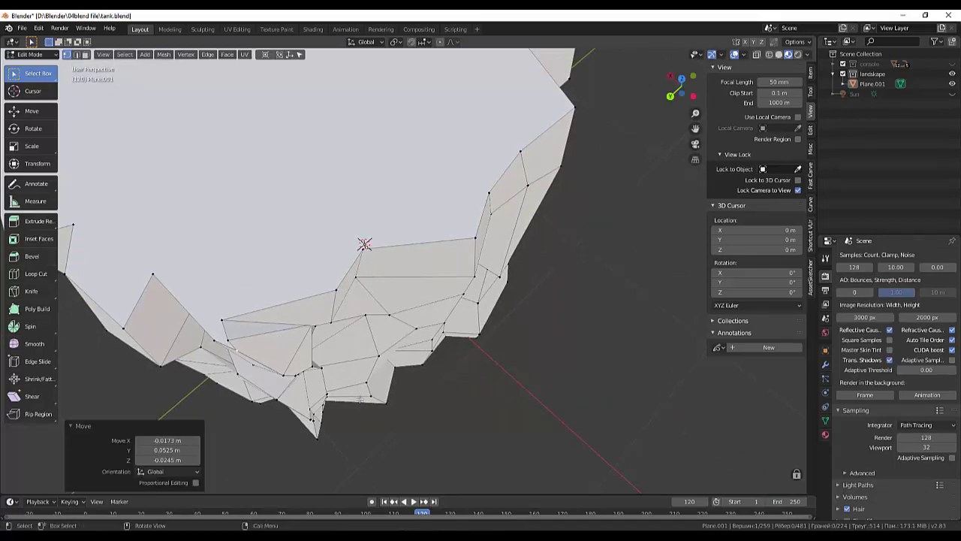
Reposition two more vertices on the cliff's side by hand.
{"action": "mouse_move", "coordinate": [359, 400]}
{"action": "middle_mouse_down"}
{"action": "mouse_move", "coordinate": [484, 324]}
{"action": "mouse_move", "coordinate": [458, 251]}
{"action": "middle_mouse_up"}
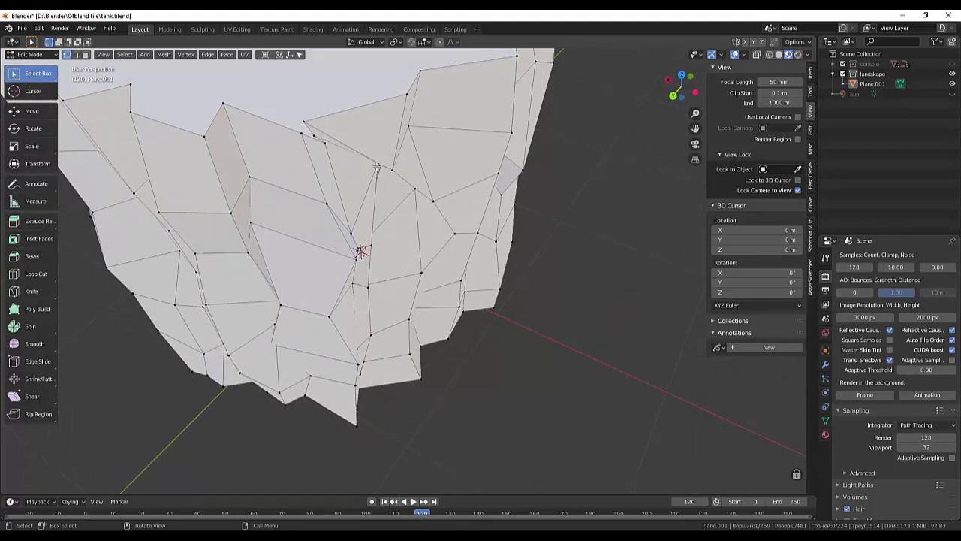
{"action": "key", "text": "g"}
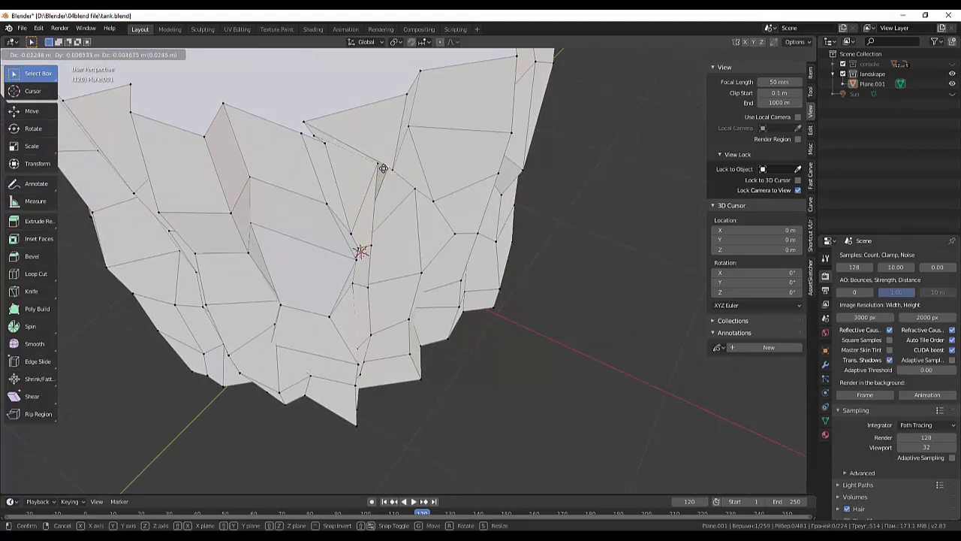
{"action": "left_click", "coordinate": [379, 165]}
{"action": "left_click", "coordinate": [379, 166]}
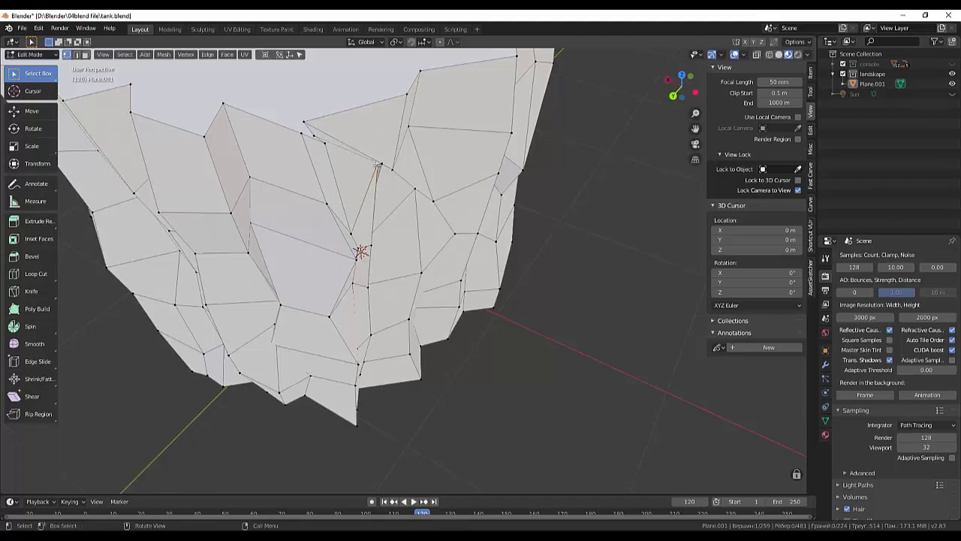
{"action": "key", "text": "g"}
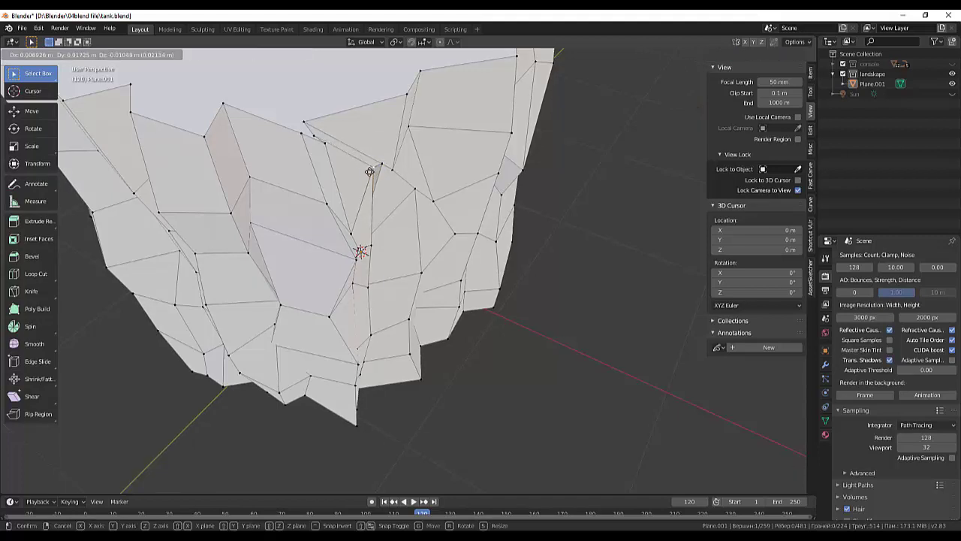
{"action": "left_click", "coordinate": [421, 277]}
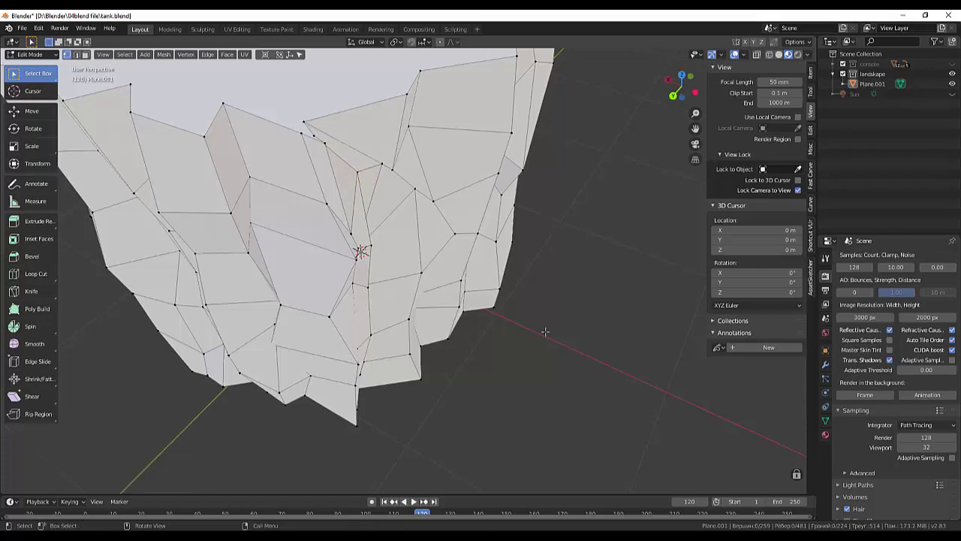
{"action": "scroll", "coordinate": [546, 331], "scroll_direction": "down", "scroll_amount": 5}
{"action": "mouse_move", "coordinate": [544, 331]}
{"action": "middle_mouse_down"}
{"action": "mouse_move", "coordinate": [438, 317]}
{"action": "mouse_move", "coordinate": [406, 338]}
{"action": "mouse_move", "coordinate": [431, 347]}
{"action": "mouse_move", "coordinate": [486, 337]}
{"action": "mouse_move", "coordinate": [457, 343]}
{"action": "mouse_move", "coordinate": [438, 307]}
{"action": "middle_mouse_up"}
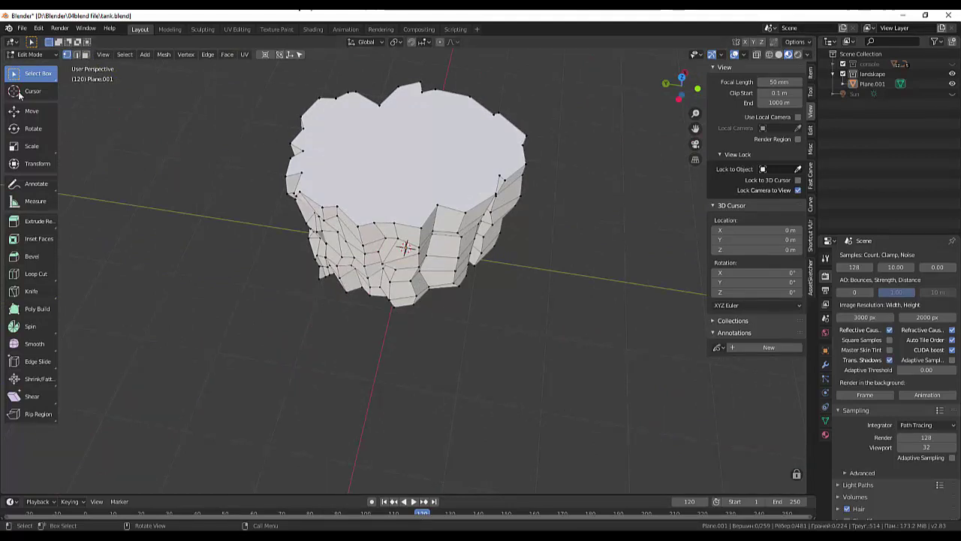
Inset the rock's top face by about 0.038 m in face select mode.
{"action": "left_click", "coordinate": [85, 54]}
{"action": "left_click", "coordinate": [459, 184]}
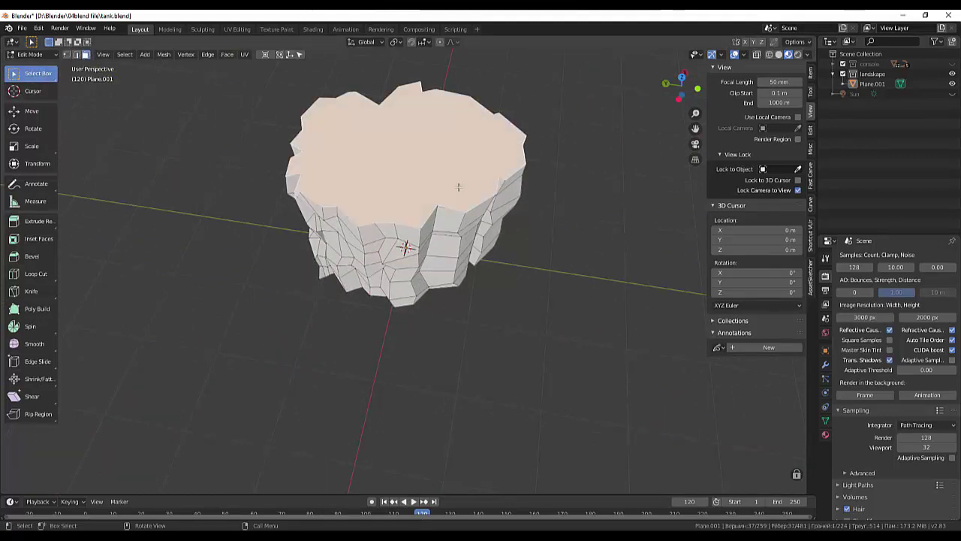
{"action": "key", "text": "i"}
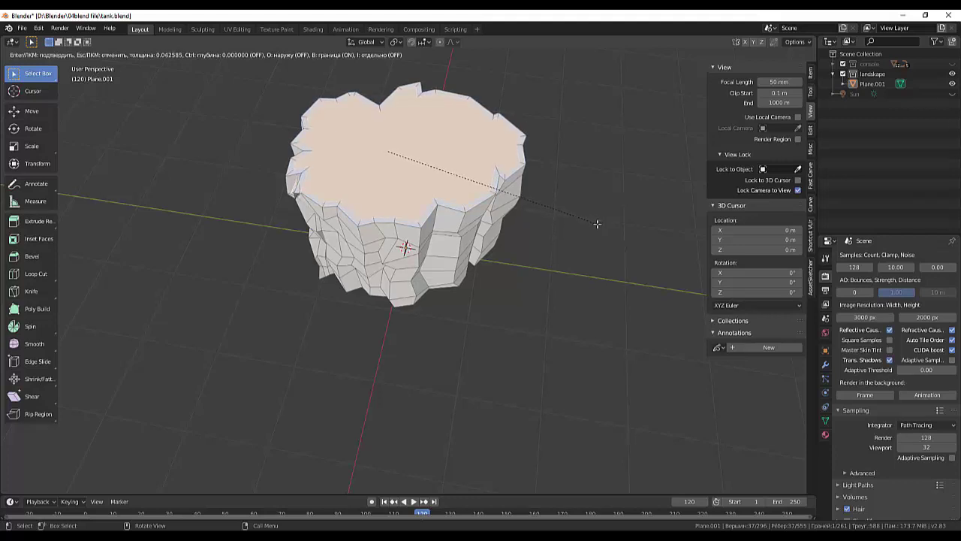
{"action": "left_click", "coordinate": [597, 224]}
{"action": "scroll", "coordinate": [352, 261], "scroll_direction": "up", "scroll_amount": 3}
{"action": "middle_click_drag", "start_coordinate": [351, 261], "coordinate": [328, 269]}
{"action": "scroll", "coordinate": [338, 264], "scroll_direction": "up", "scroll_amount": 1}
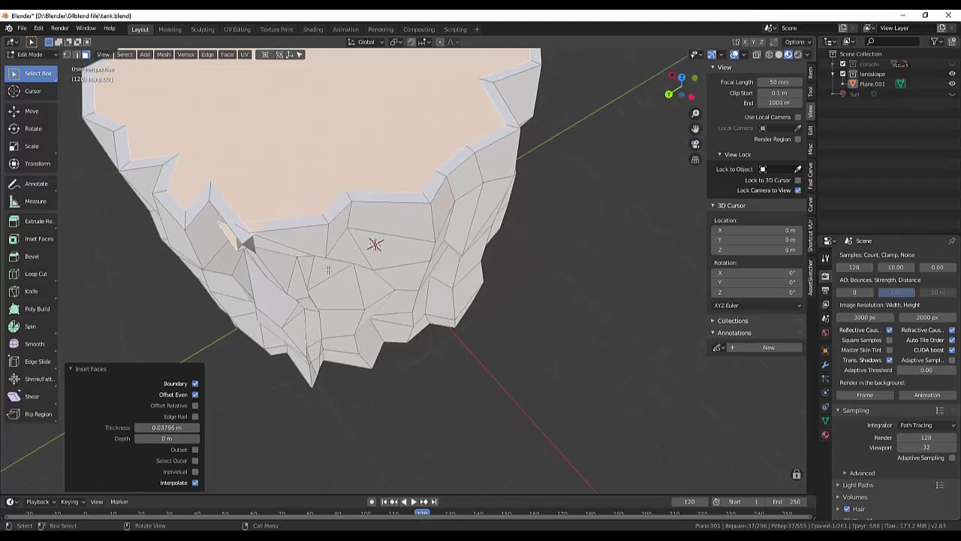
Undo the top-face inset and, in vertex mode, move one rim vertex.
{"action": "key", "text": "ctrl+z"}
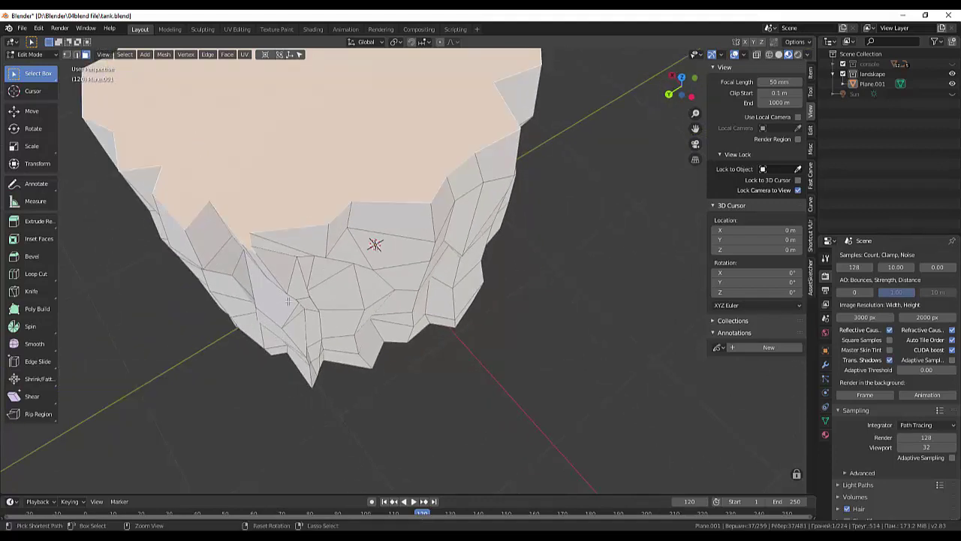
{"action": "middle_click_drag", "start_coordinate": [288, 300], "coordinate": [265, 215]}
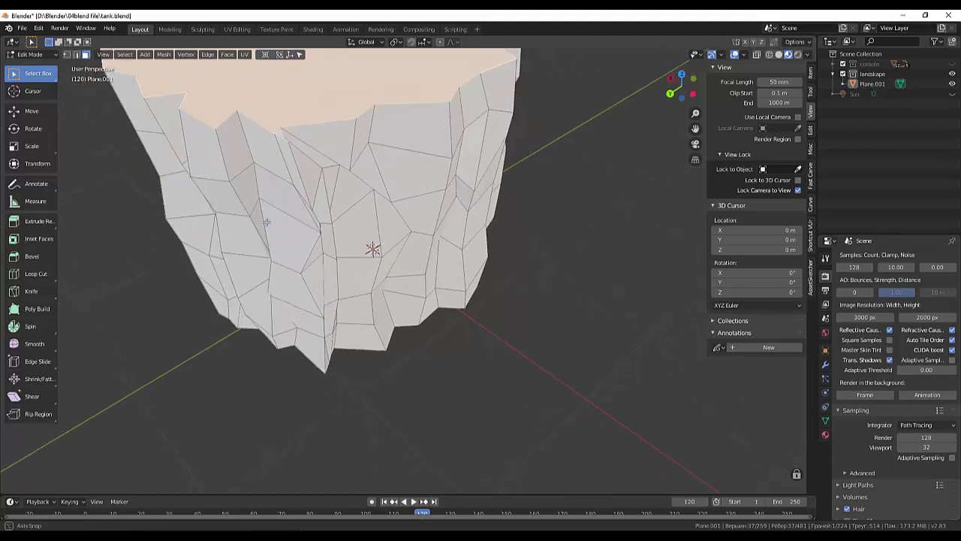
{"action": "left_click", "coordinate": [67, 54]}
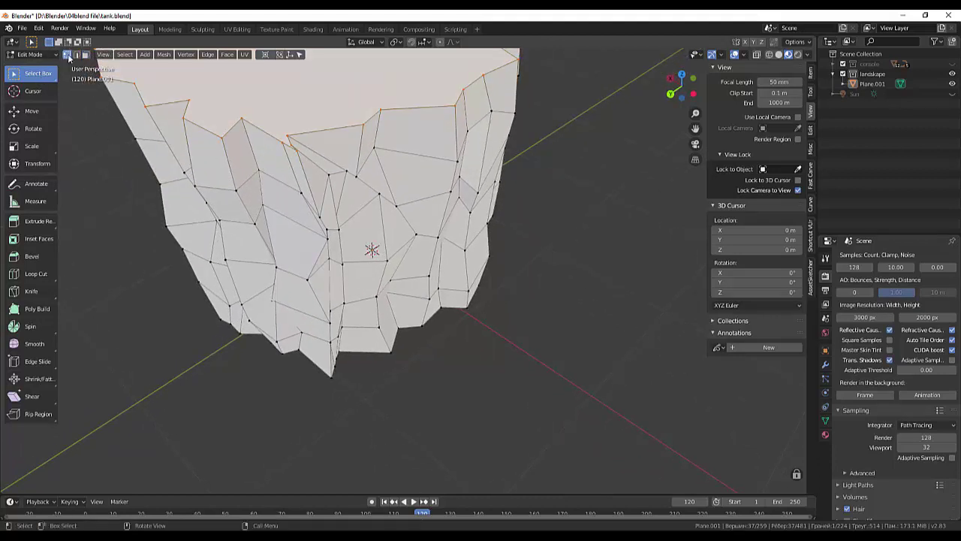
{"action": "left_click", "coordinate": [283, 143]}
{"action": "key", "text": "g"}
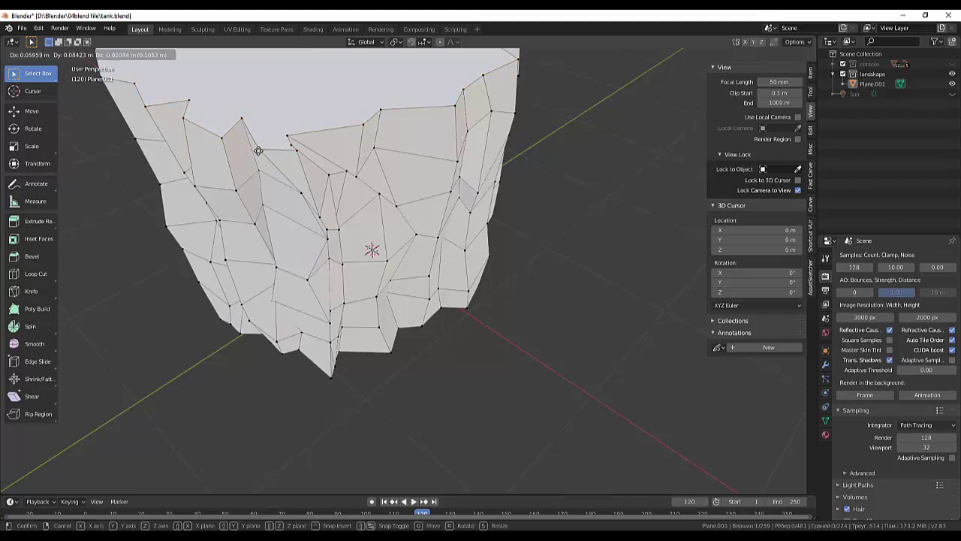
{"action": "left_click", "coordinate": [280, 151]}
Nudge five more top-edge vertices to make the rock's outline jagged.
{"action": "key", "text": "g"}
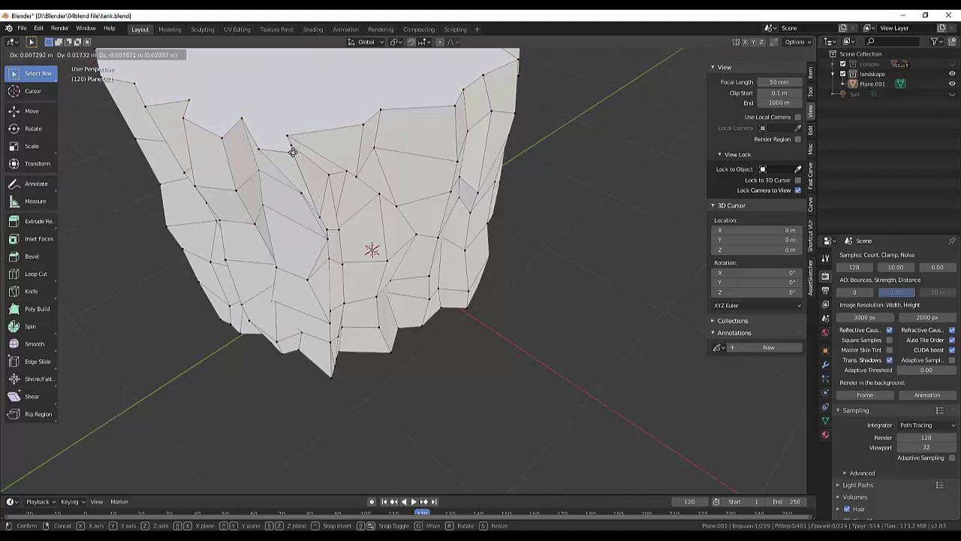
{"action": "left_click", "coordinate": [288, 151]}
{"action": "key", "text": "g"}
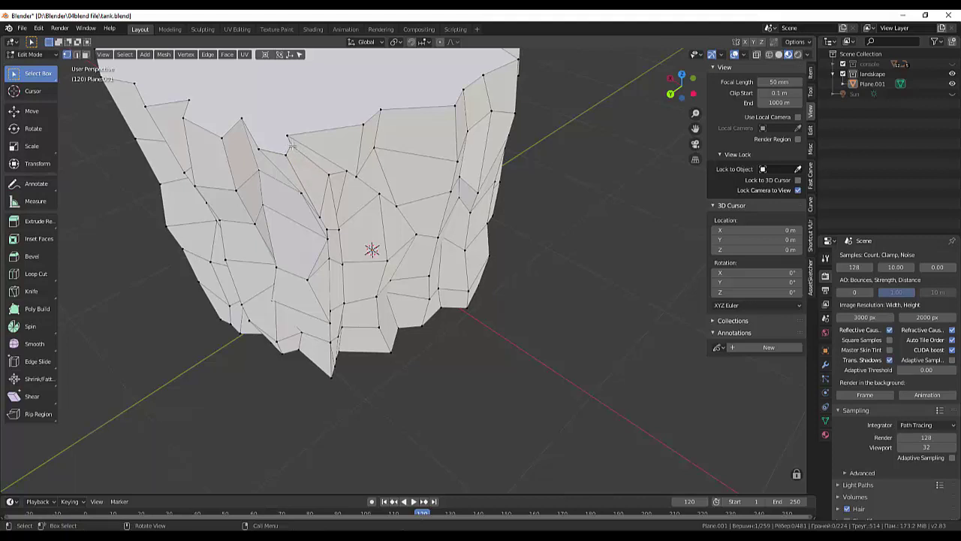
{"action": "left_click", "coordinate": [286, 145]}
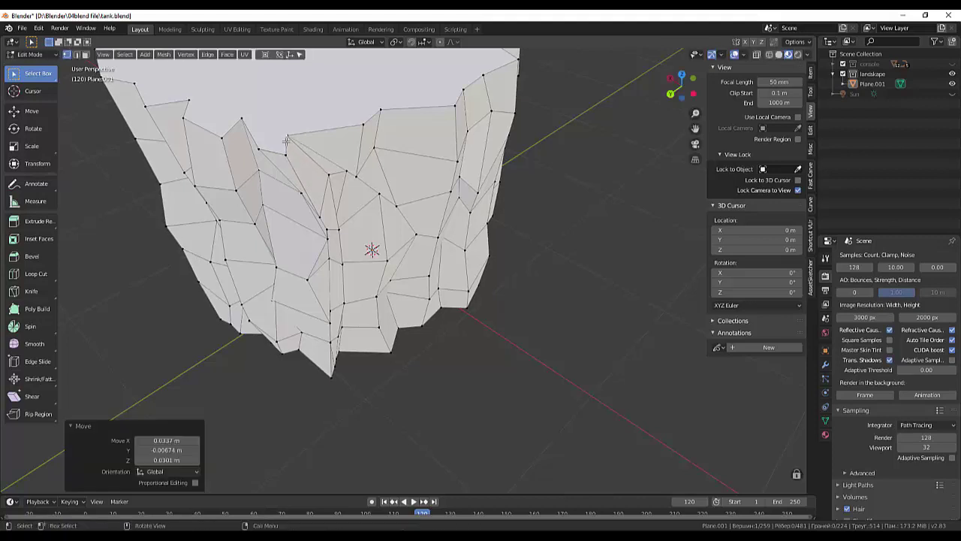
{"action": "key", "text": "g"}
{"action": "left_click", "coordinate": [278, 142]}
{"action": "key", "text": "g"}
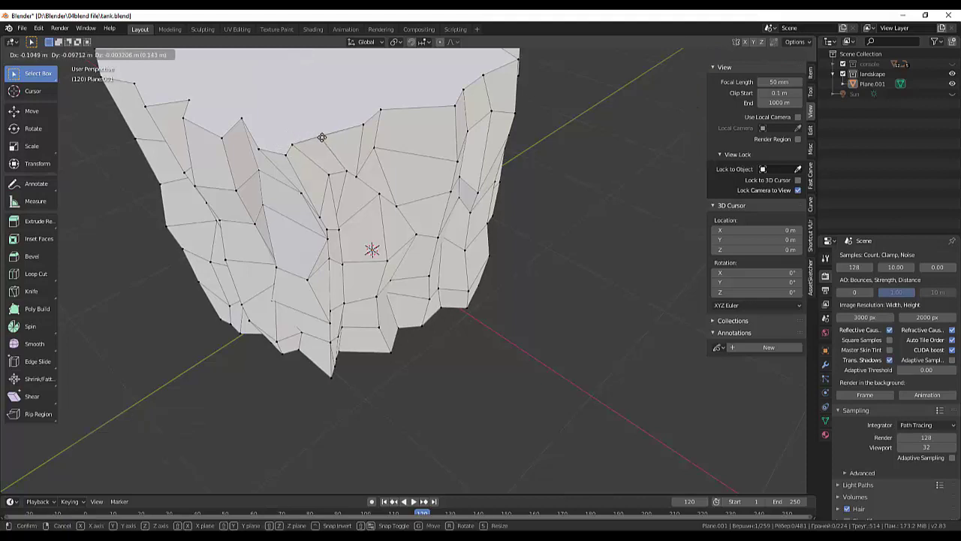
{"action": "left_click", "coordinate": [313, 155]}
{"action": "middle_click_drag", "start_coordinate": [313, 155], "coordinate": [376, 177]}
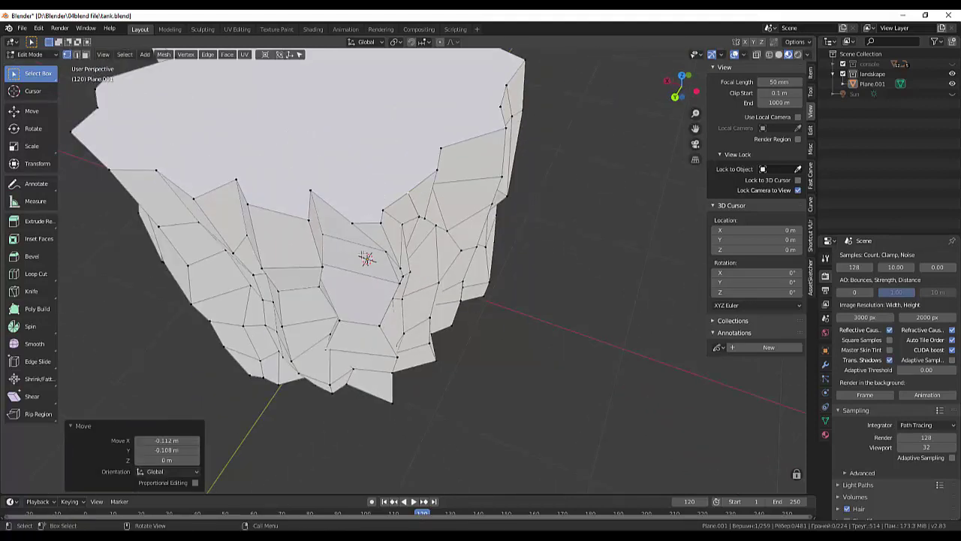
{"action": "key", "text": "g"}
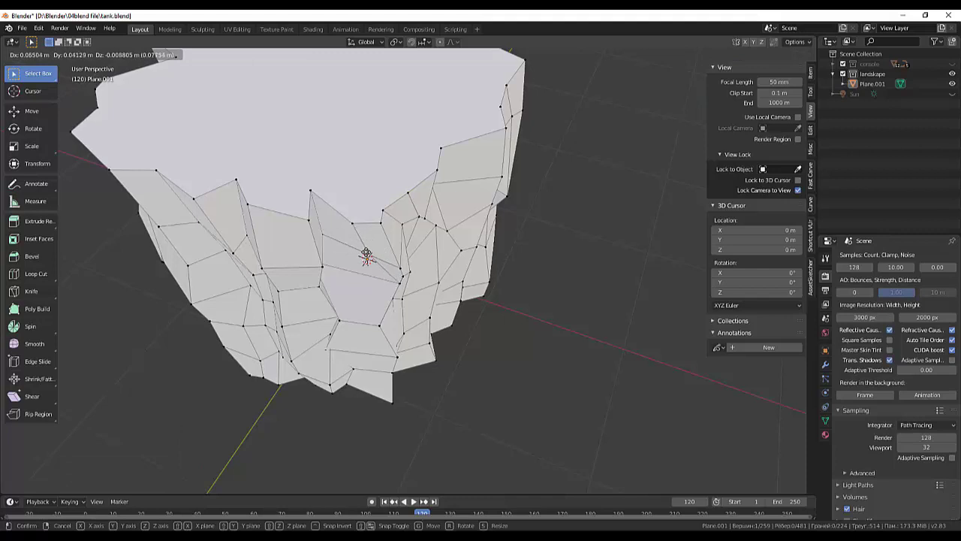
{"action": "left_click", "coordinate": [366, 255]}
{"action": "mouse_move", "coordinate": [487, 231]}
{"action": "middle_mouse_down"}
{"action": "mouse_move", "coordinate": [481, 257]}
{"action": "mouse_move", "coordinate": [370, 158]}
{"action": "middle_mouse_up"}
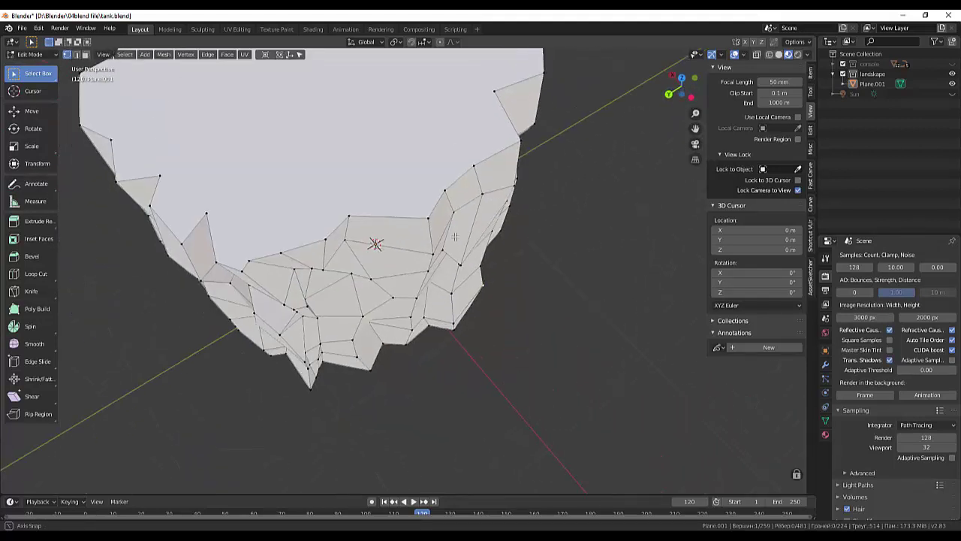
Inset the rock's top face again by about 0.04 m.
{"action": "left_click", "coordinate": [85, 54]}
{"action": "left_click", "coordinate": [262, 134]}
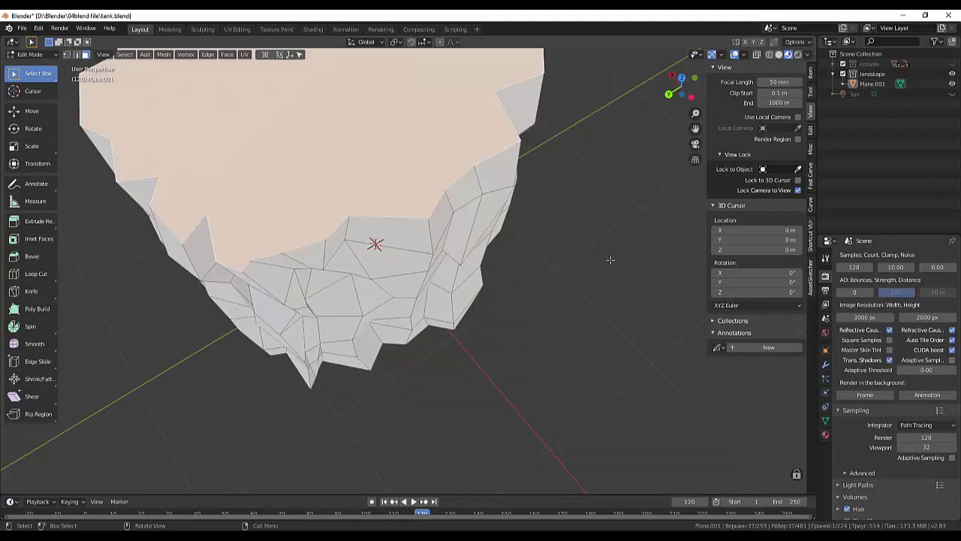
{"action": "key", "text": "i"}
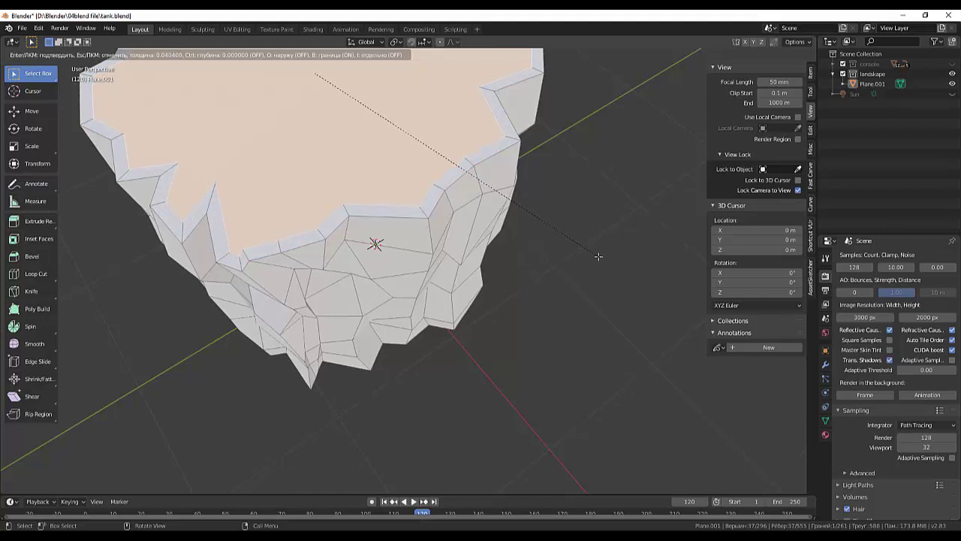
{"action": "left_click", "coordinate": [597, 255]}
{"action": "middle_click_drag", "start_coordinate": [597, 255], "coordinate": [584, 230]}
{"action": "scroll", "coordinate": [584, 231], "scroll_direction": "down", "scroll_amount": 2}
{"action": "scroll", "coordinate": [581, 228], "scroll_direction": "down", "scroll_amount": 2}
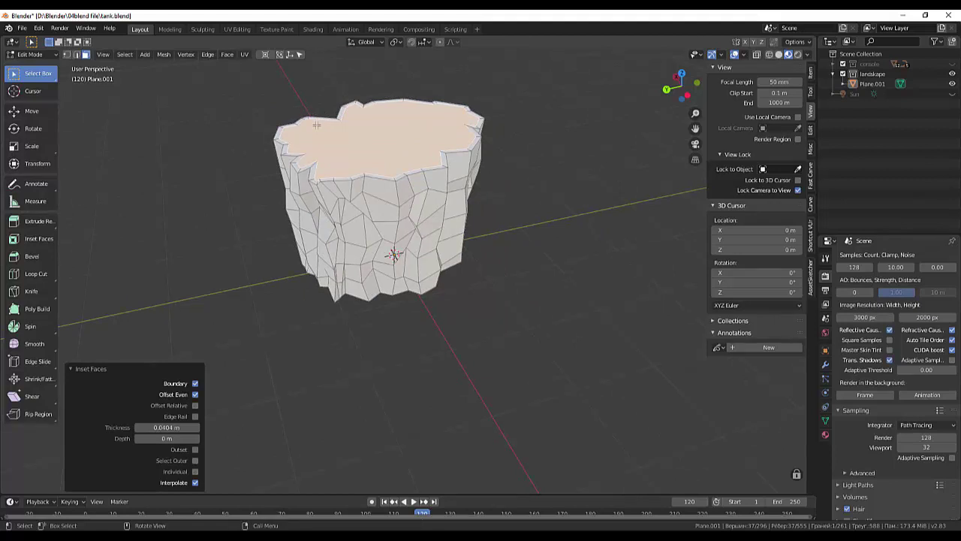
Lift the inset top face slightly along the Z axis.
{"action": "key", "text": "g"}
{"action": "key", "text": "z"}
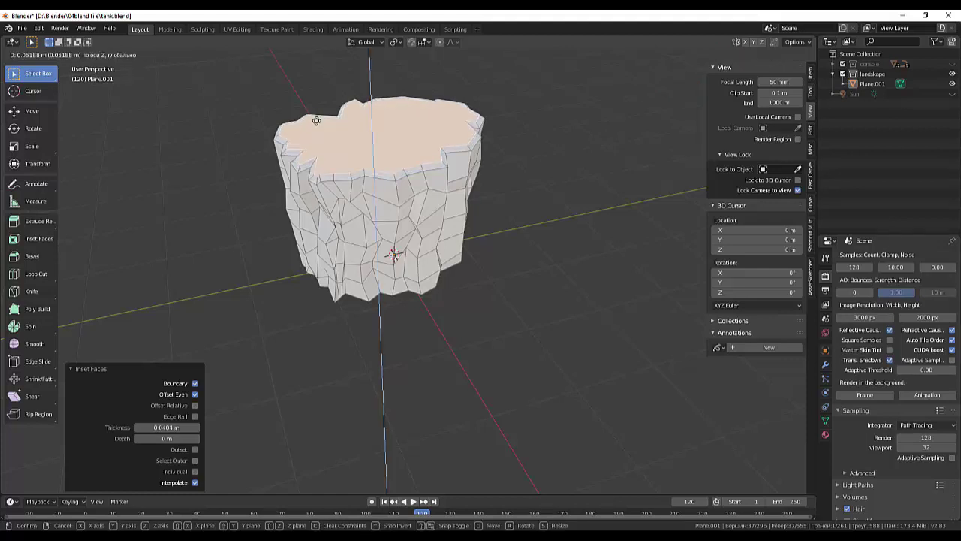
{"action": "left_click", "coordinate": [316, 120]}
{"action": "left_click", "coordinate": [551, 233]}
{"action": "mouse_move", "coordinate": [551, 233]}
{"action": "middle_mouse_down"}
{"action": "mouse_move", "coordinate": [566, 227]}
{"action": "mouse_move", "coordinate": [516, 263]}
{"action": "mouse_move", "coordinate": [538, 217]}
{"action": "mouse_move", "coordinate": [614, 212]}
{"action": "mouse_move", "coordinate": [584, 229]}
{"action": "mouse_move", "coordinate": [565, 202]}
{"action": "mouse_move", "coordinate": [551, 303]}
{"action": "mouse_move", "coordinate": [494, 331]}
{"action": "middle_mouse_up"}
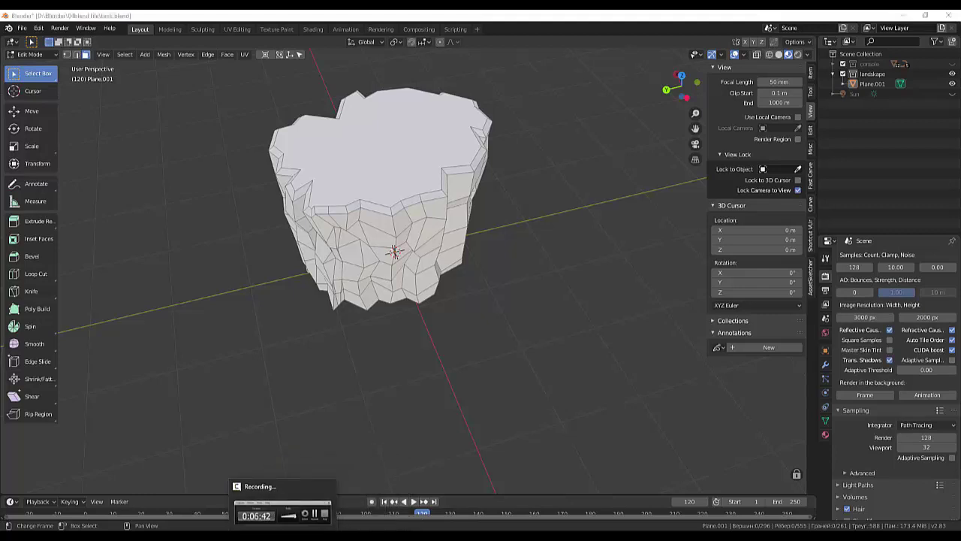
{"action": "left_click", "coordinate": [286, 501]}
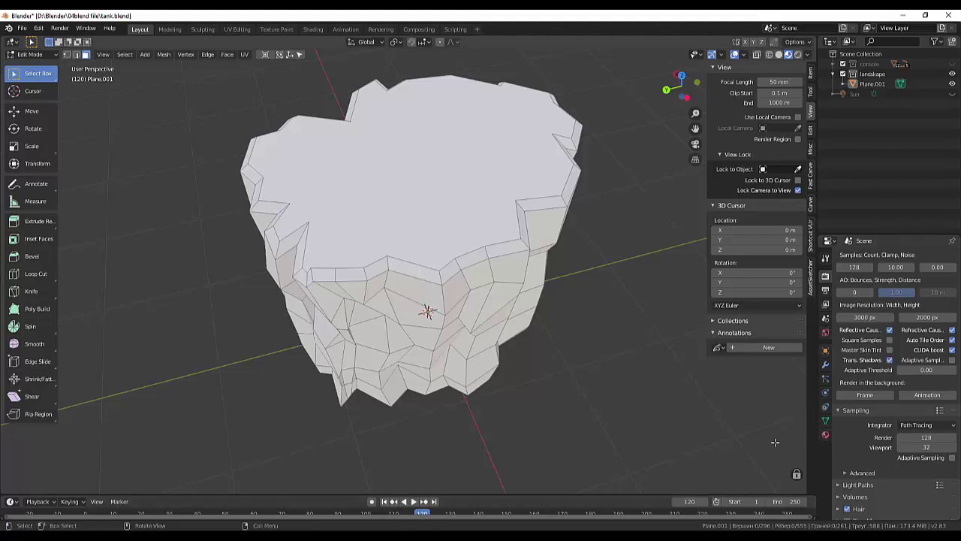
Create a new material 'skala' on the rock with a dark reddish-brown base colour.
{"action": "left_click", "coordinate": [826, 435]}
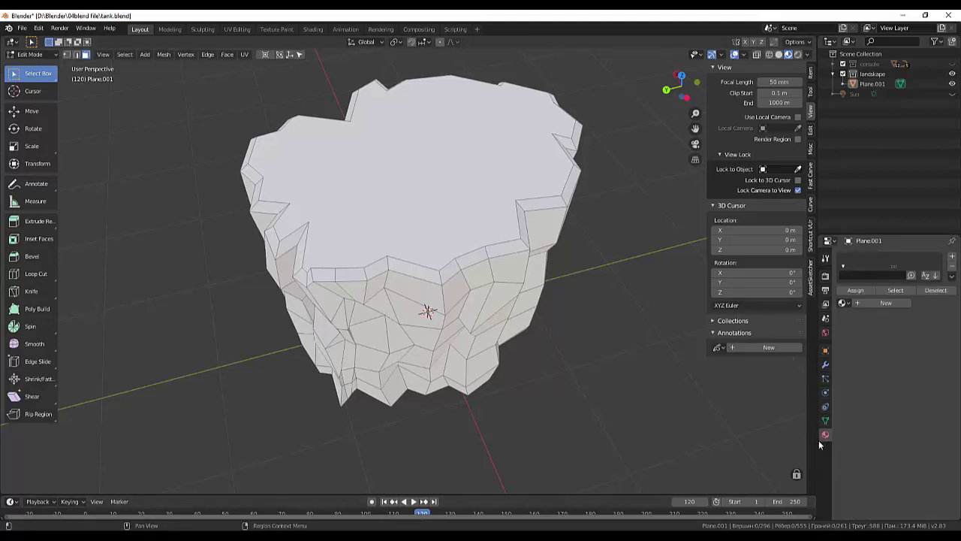
{"action": "left_click", "coordinate": [952, 257]}
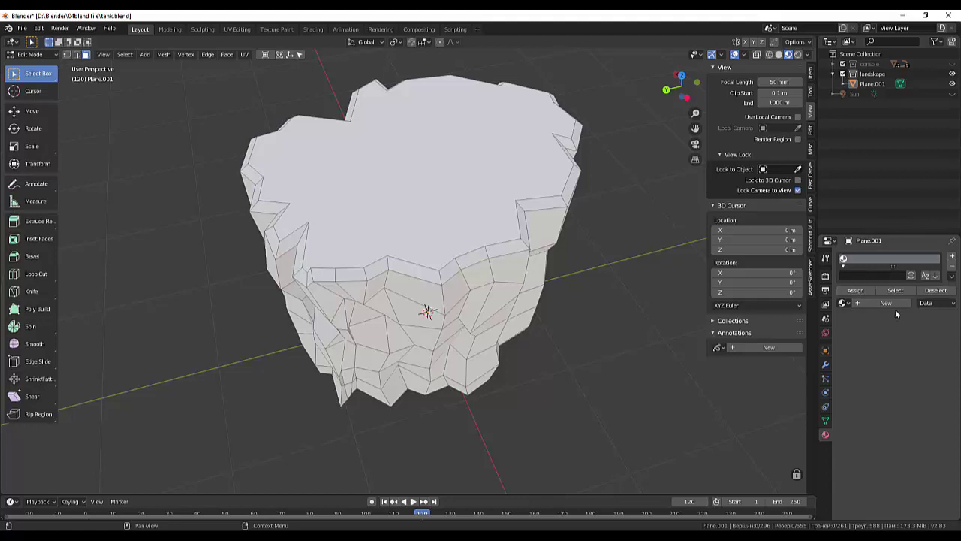
{"action": "left_click", "coordinate": [886, 304]}
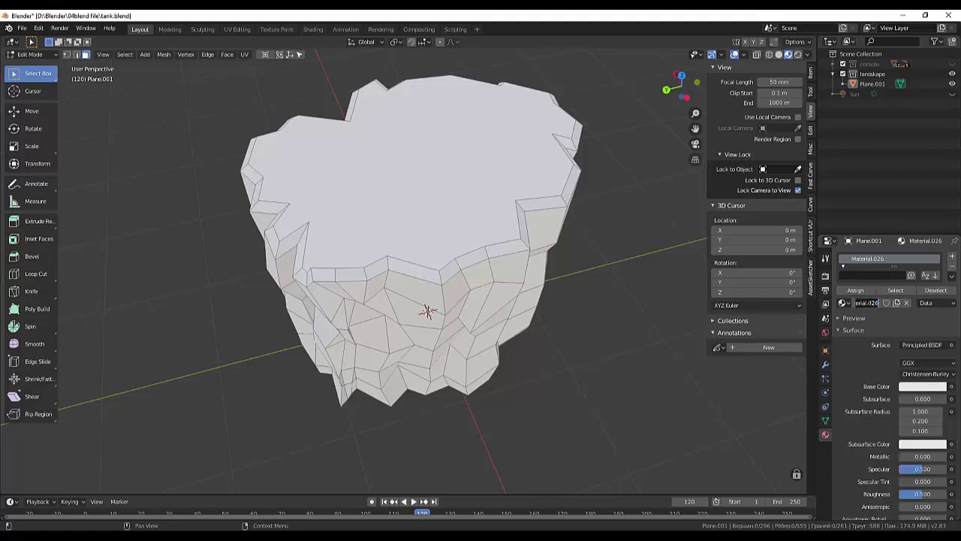
{"action": "key", "text": "BackSpace"}
{"action": "left_click", "coordinate": [926, 390]}
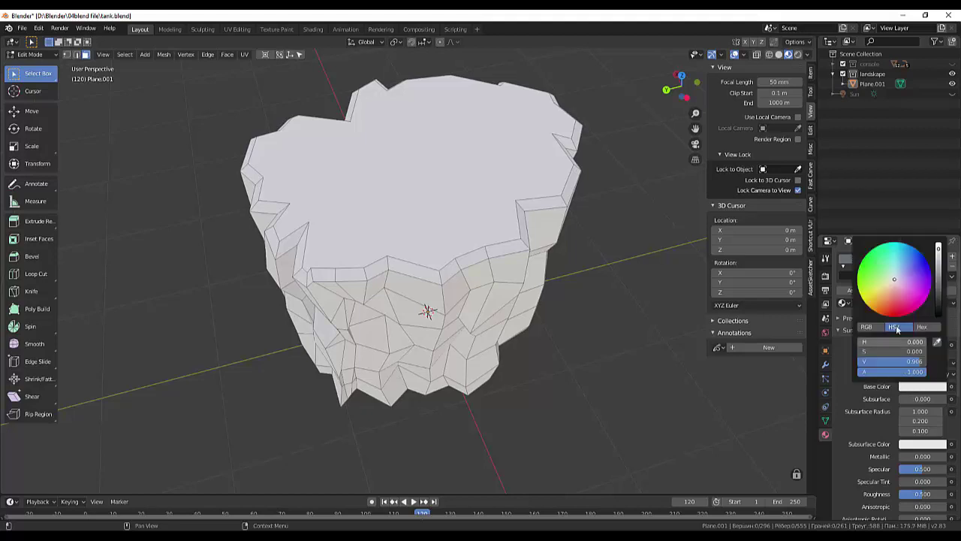
{"action": "left_click_drag", "start_coordinate": [889, 310], "coordinate": [891, 301]}
{"action": "mouse_move", "coordinate": [939, 251]}
{"action": "left_mouse_down"}
{"action": "mouse_move", "coordinate": [938, 294]}
{"action": "mouse_move", "coordinate": [890, 306]}
{"action": "left_mouse_up"}
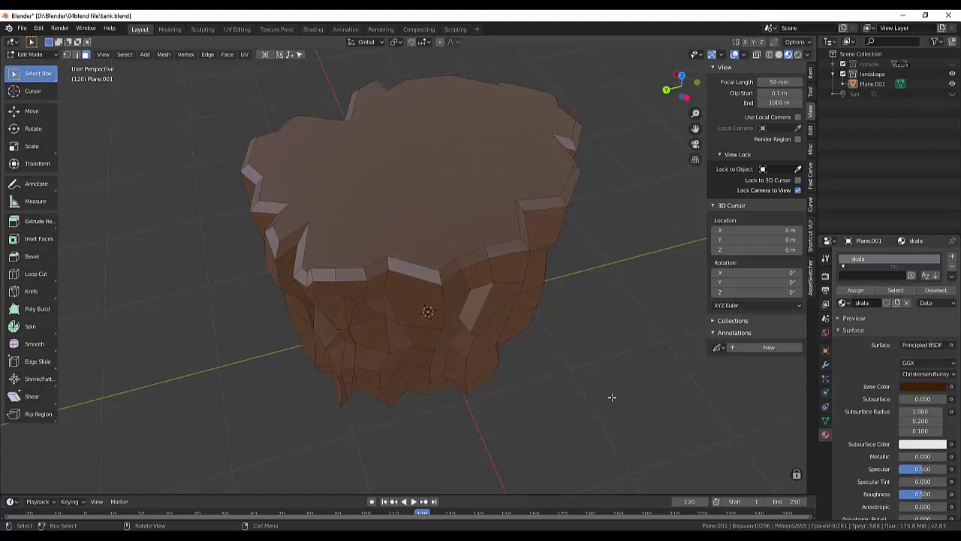
Select the rock's top face and grow the selection to its rim faces.
{"action": "left_click", "coordinate": [379, 178]}
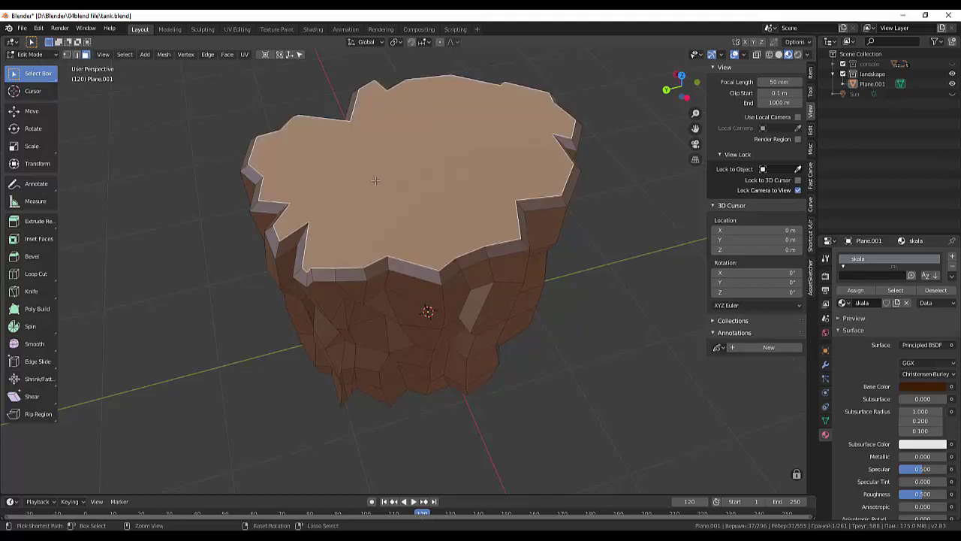
{"action": "key", "text": "ctrl+KP_Add"}
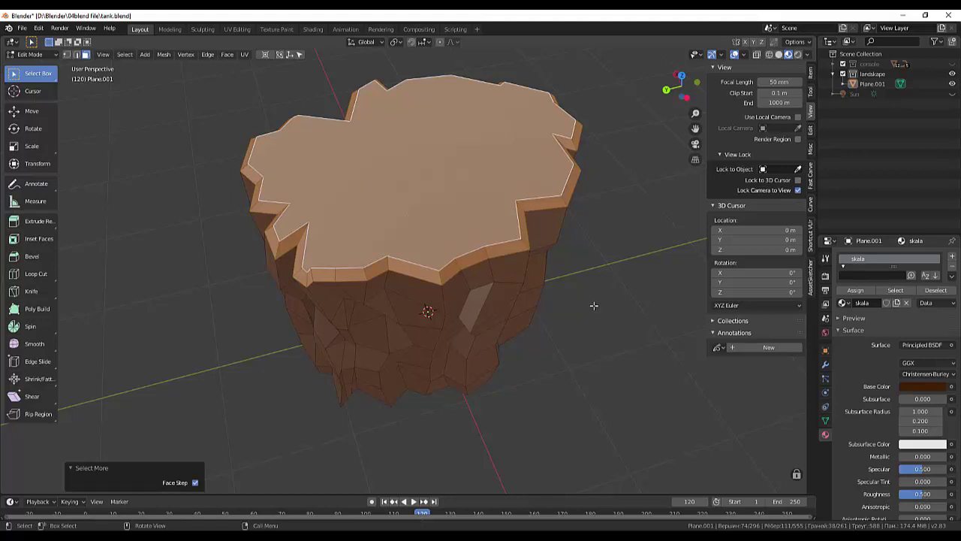
{"action": "left_click", "coordinate": [593, 307]}
{"action": "left_click", "coordinate": [431, 198]}
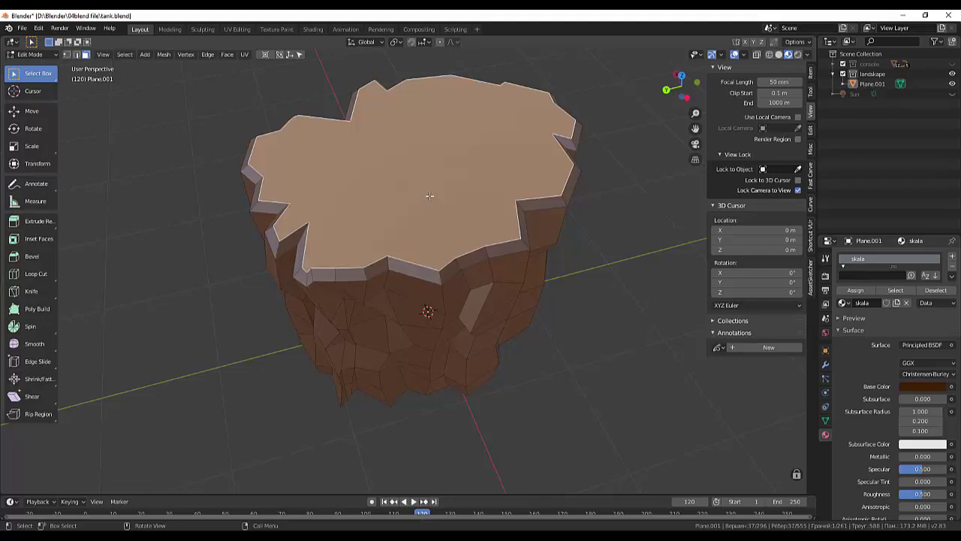
{"action": "key", "text": "ctrl+KP_Add"}
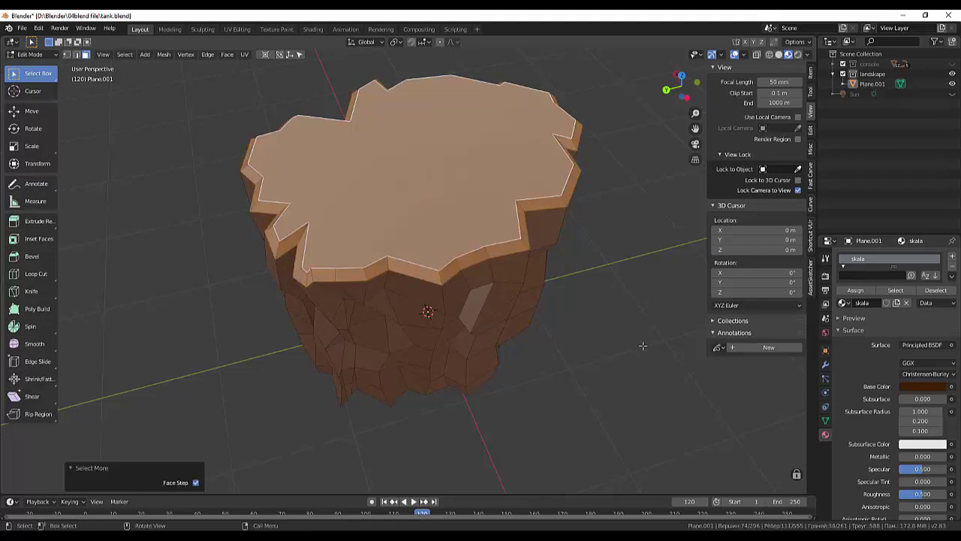
Add a second material named 'green' with a mid green base colour.
{"action": "left_click", "coordinate": [950, 257]}
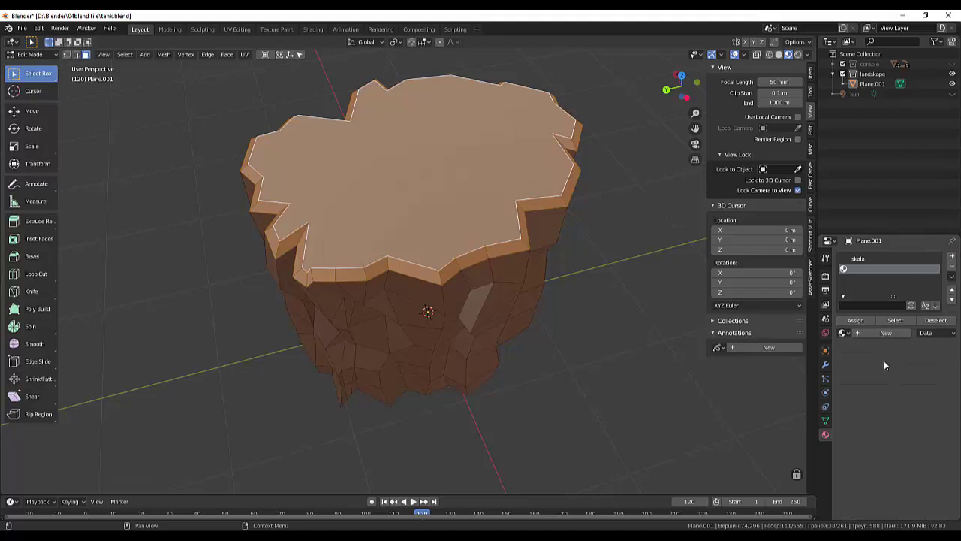
{"action": "left_click", "coordinate": [883, 333]}
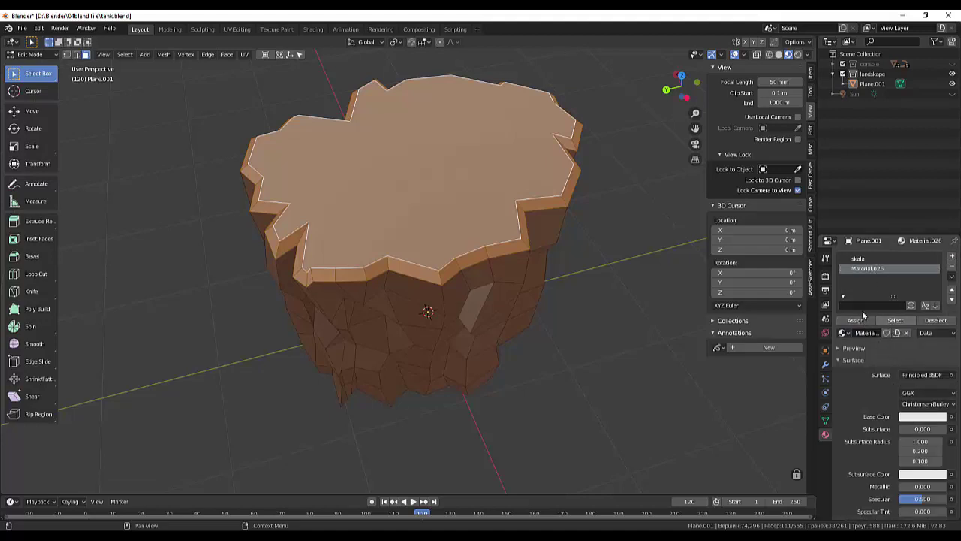
{"action": "left_click", "coordinate": [871, 334]}
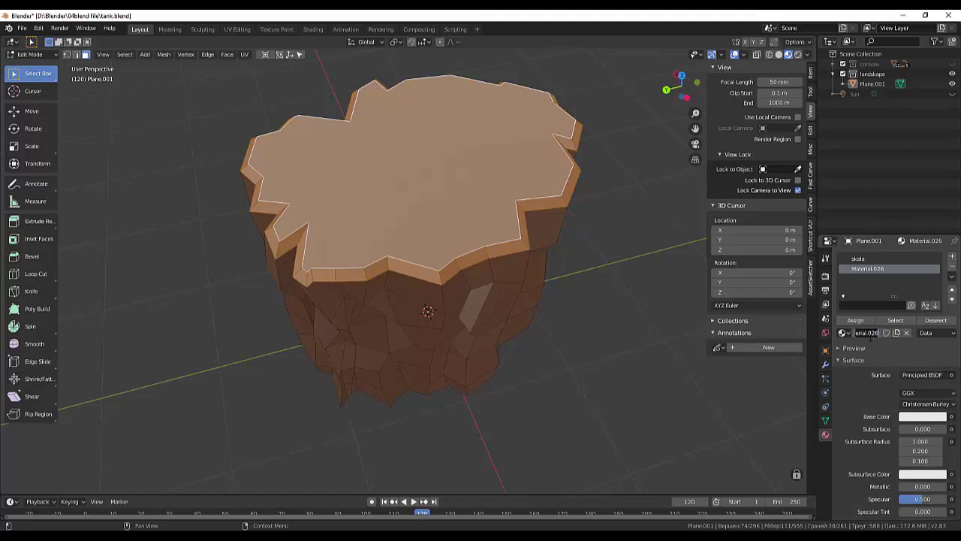
{"action": "type", "text": "d"}
{"action": "key", "text": "Return"}
{"action": "left_click", "coordinate": [931, 419]}
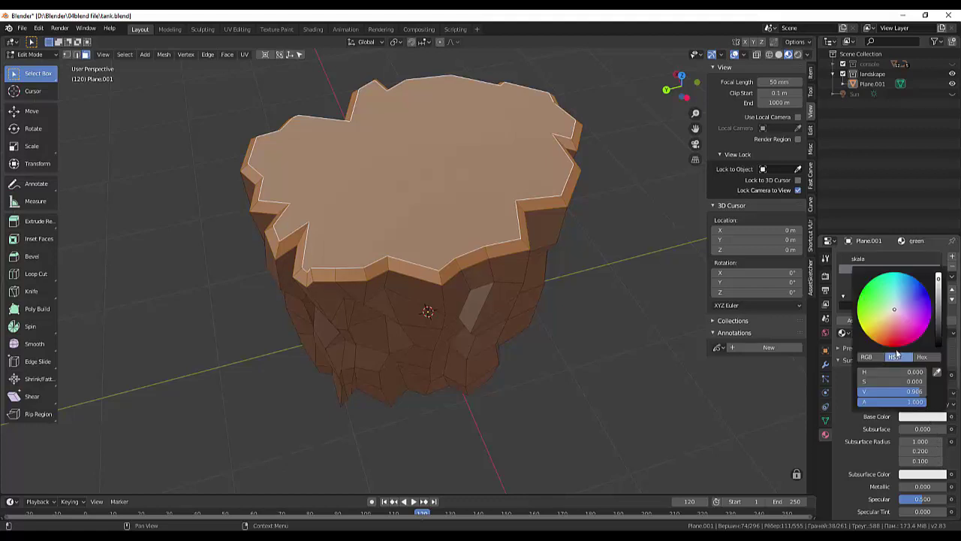
{"action": "left_click", "coordinate": [875, 313]}
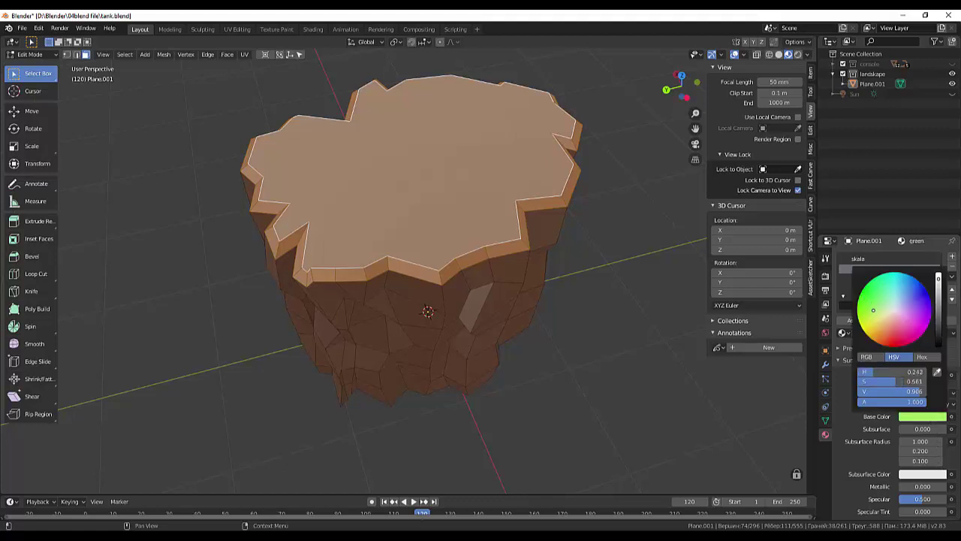
{"action": "left_click_drag", "start_coordinate": [874, 313], "coordinate": [875, 309]}
{"action": "left_click_drag", "start_coordinate": [938, 279], "coordinate": [938, 305]}
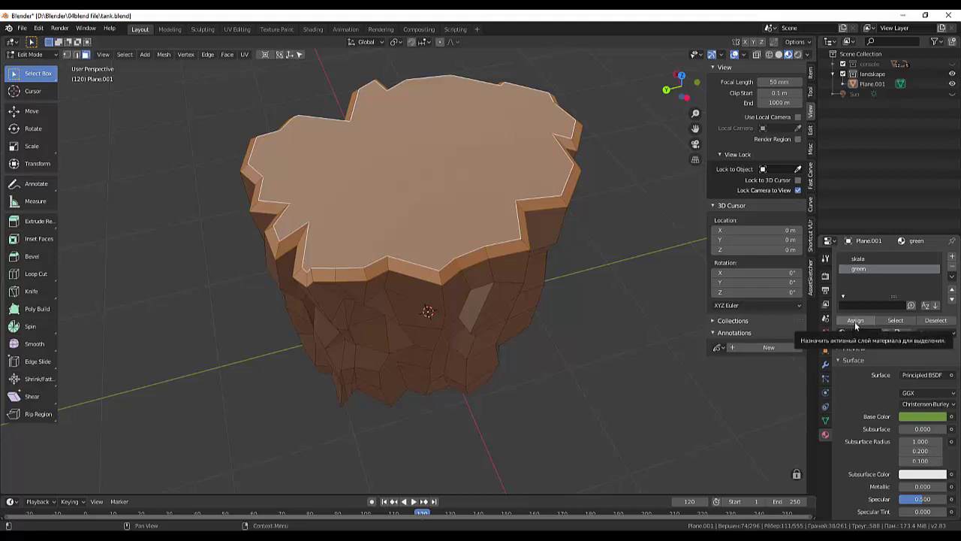
Assign the green material to the selected top faces.
{"action": "left_click", "coordinate": [856, 320]}
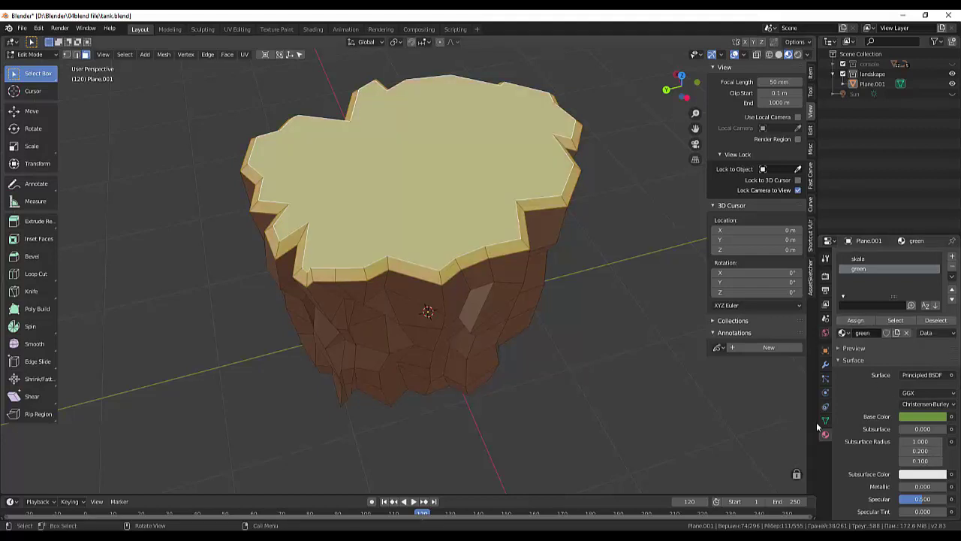
{"action": "left_click", "coordinate": [578, 373]}
{"action": "mouse_move", "coordinate": [616, 354]}
{"action": "middle_mouse_down"}
{"action": "mouse_move", "coordinate": [686, 328]}
{"action": "mouse_move", "coordinate": [680, 375]}
{"action": "middle_mouse_up"}
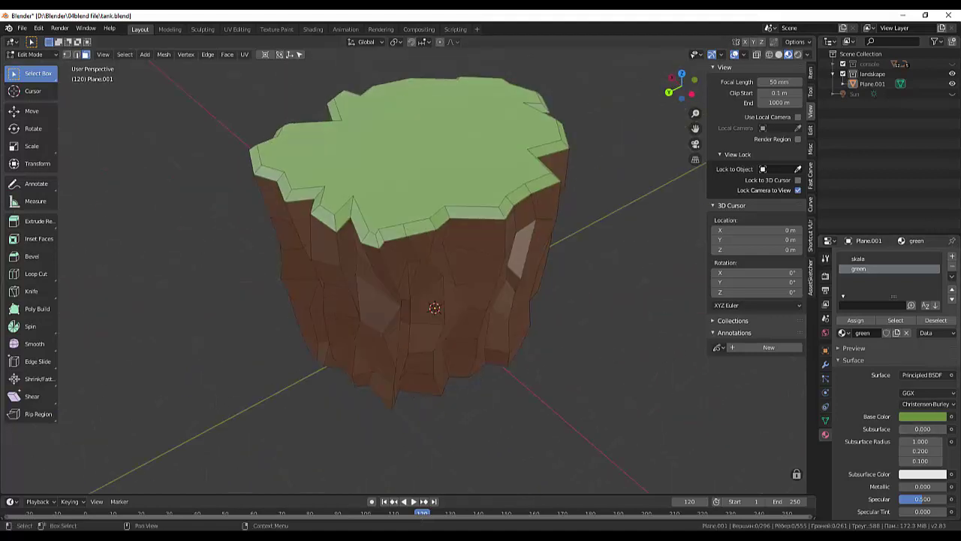
Unhide the Sun and the yellow console, and return to Object Mode.
{"action": "left_click", "coordinate": [952, 94]}
{"action": "scroll", "coordinate": [581, 254], "scroll_direction": "down", "scroll_amount": 2}
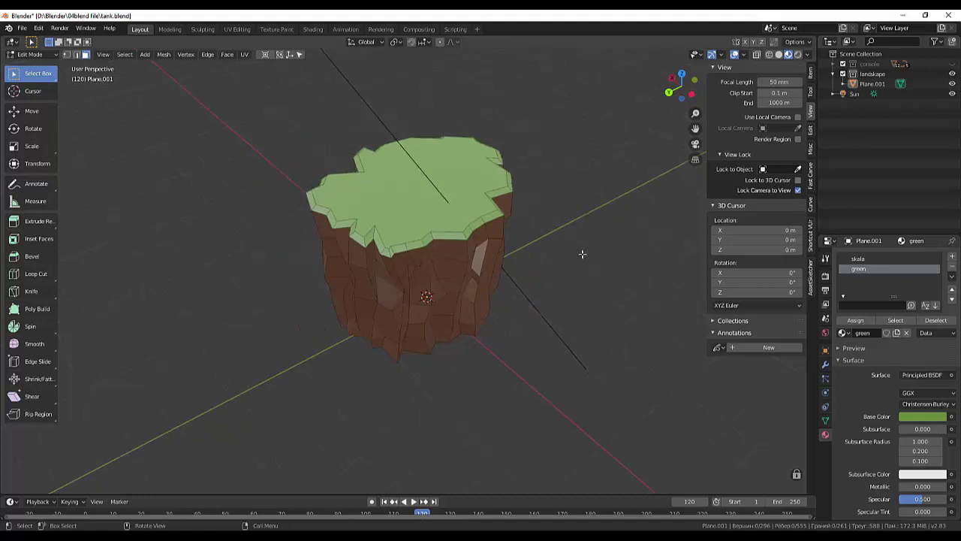
{"action": "scroll", "coordinate": [579, 250], "scroll_direction": "up", "scroll_amount": 2}
{"action": "middle_click_drag", "start_coordinate": [579, 251], "coordinate": [560, 253]}
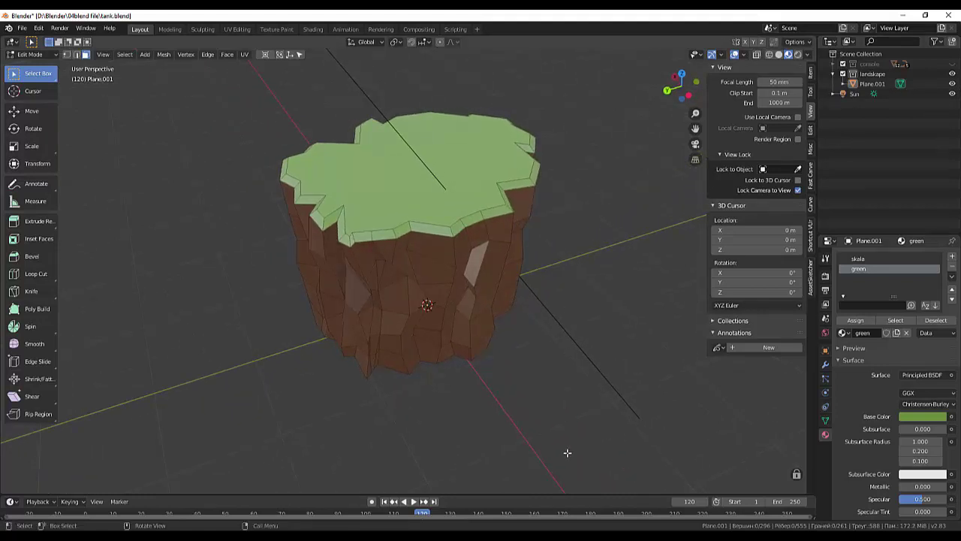
{"action": "left_click", "coordinate": [952, 63]}
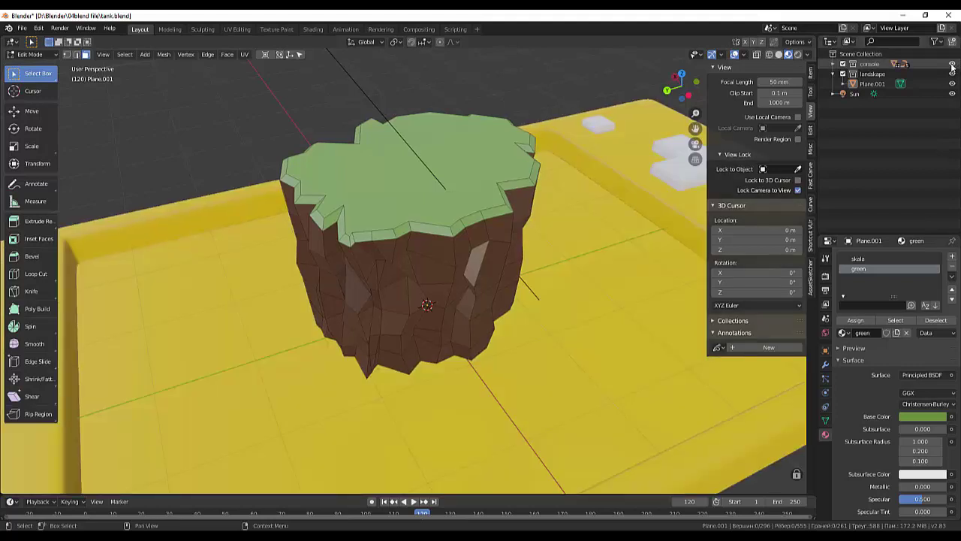
{"action": "key", "text": "Tab"}
{"action": "scroll", "coordinate": [355, 281], "scroll_direction": "down", "scroll_amount": 2}
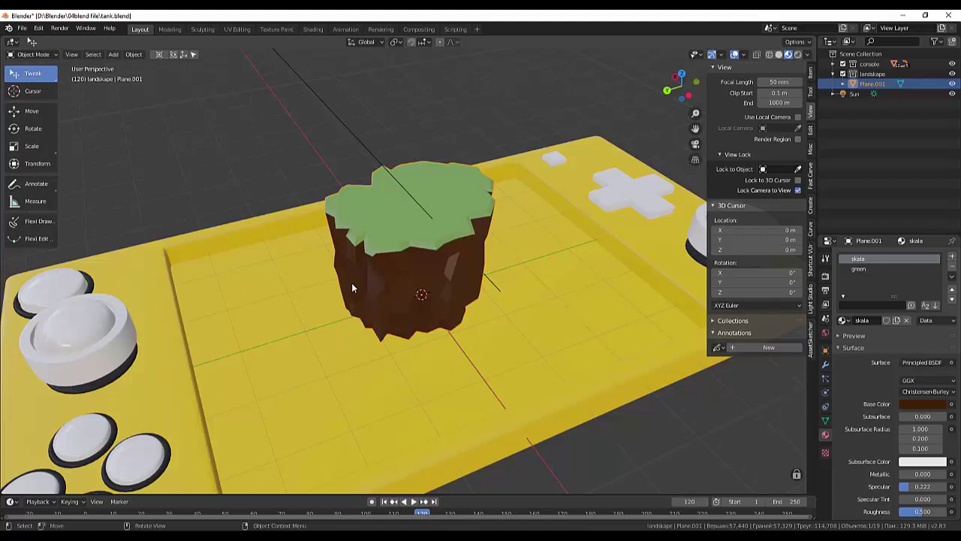
Duplicate the island 1.57 m along Y, rotate it -206° on Z, and scale it to 0.551.
{"action": "key", "text": "shift+d"}
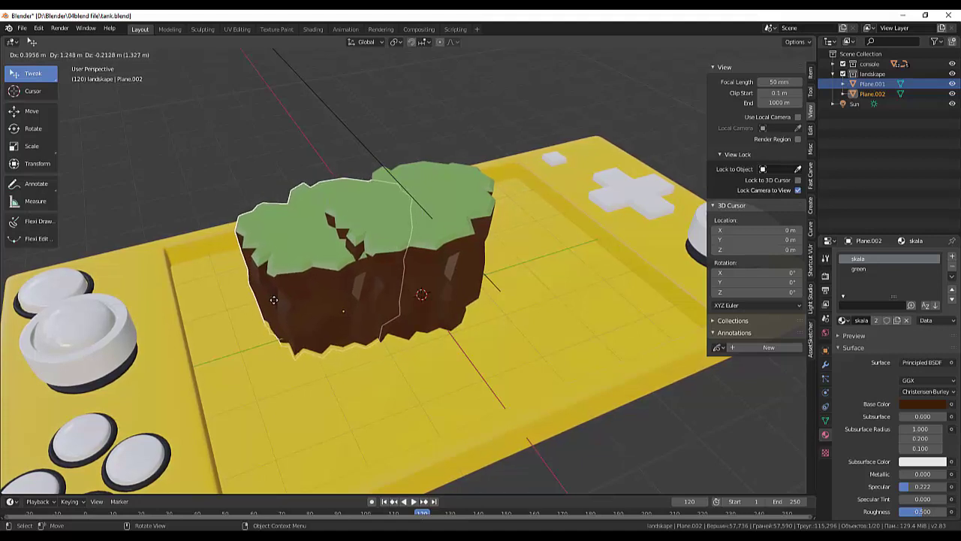
{"action": "key", "text": "y"}
{"action": "left_click", "coordinate": [292, 309]}
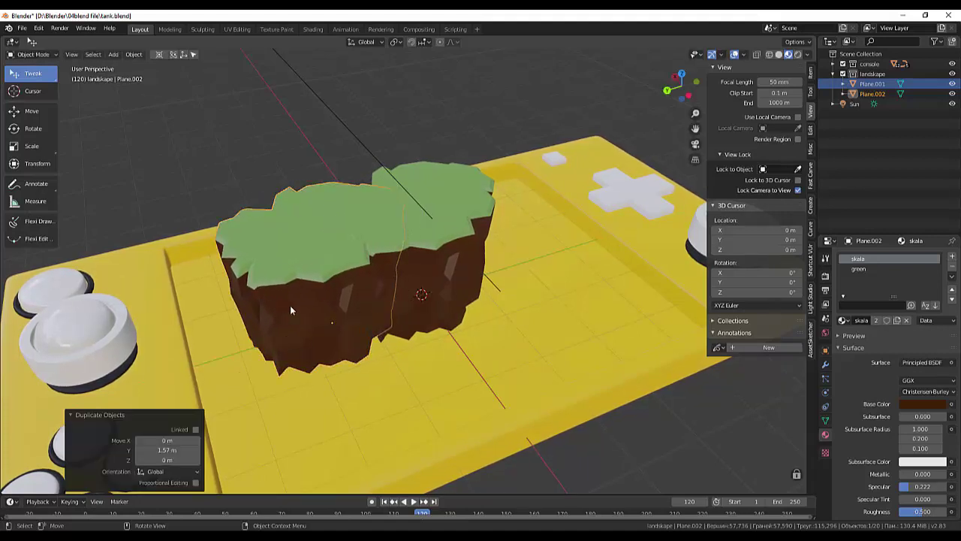
{"action": "key", "text": "r"}
{"action": "key", "text": "z"}
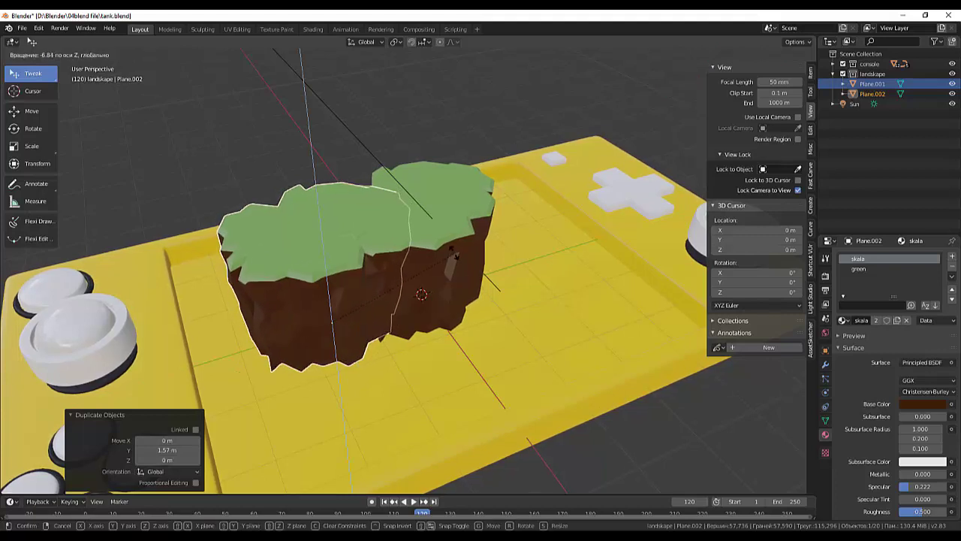
{"action": "left_click", "coordinate": [314, 329]}
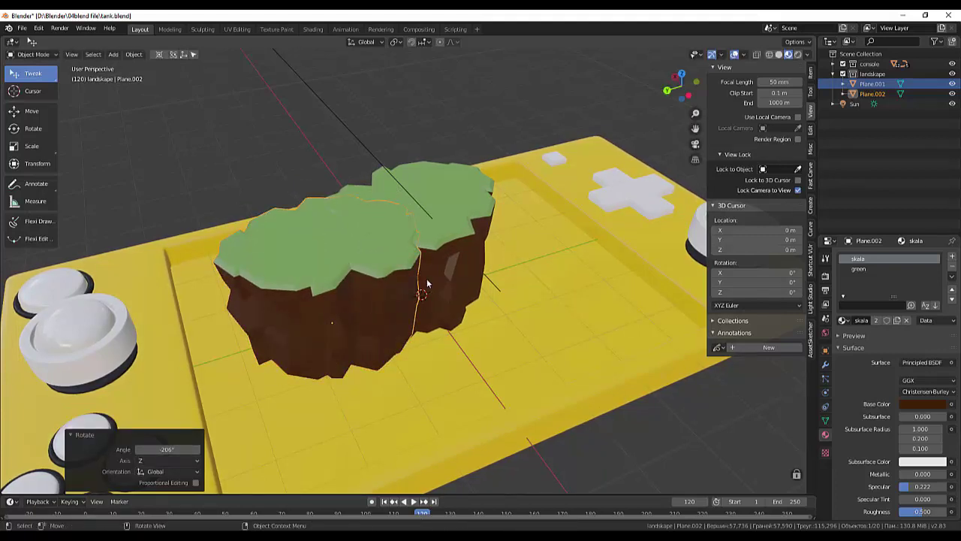
{"action": "key", "text": "s"}
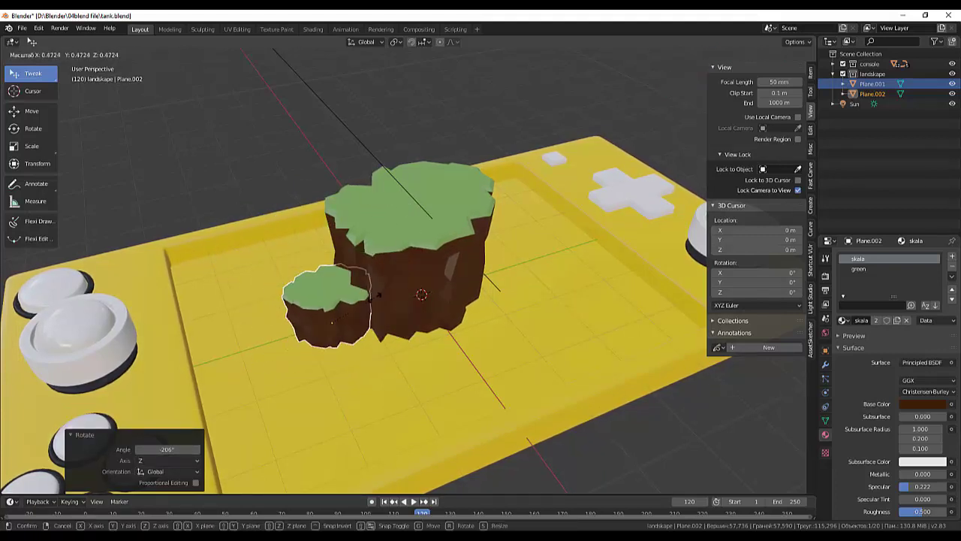
{"action": "left_click", "coordinate": [389, 295]}
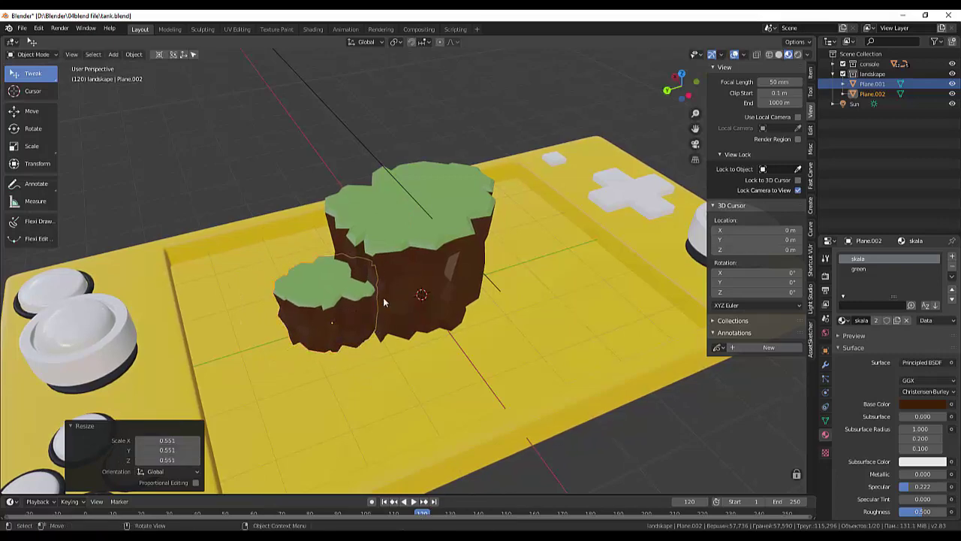
{"action": "left_click", "coordinate": [517, 315]}
{"action": "mouse_move", "coordinate": [543, 334]}
{"action": "middle_mouse_down"}
{"action": "mouse_move", "coordinate": [626, 321]}
{"action": "mouse_move", "coordinate": [614, 336]}
{"action": "mouse_move", "coordinate": [499, 315]}
{"action": "middle_mouse_up"}
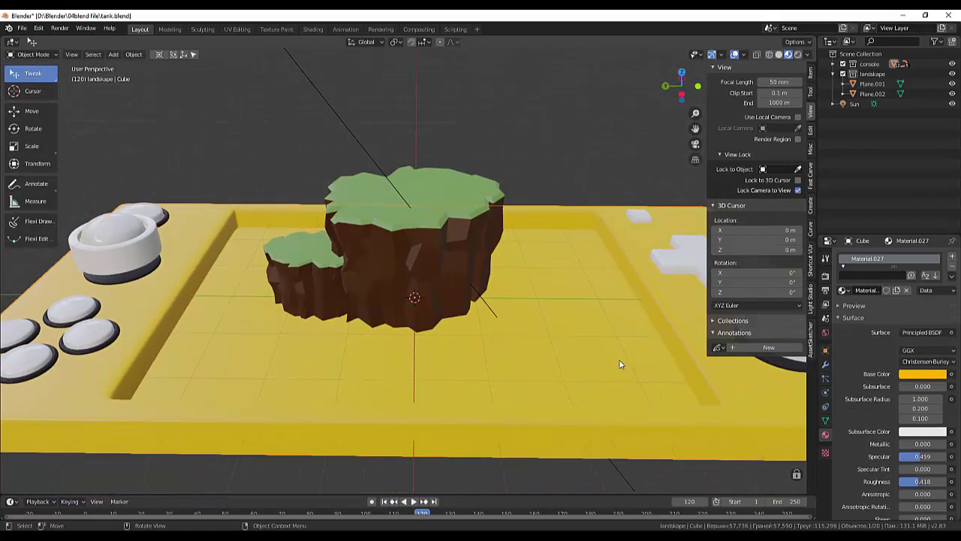
{"action": "middle_click_drag", "start_coordinate": [619, 359], "coordinate": [633, 368]}
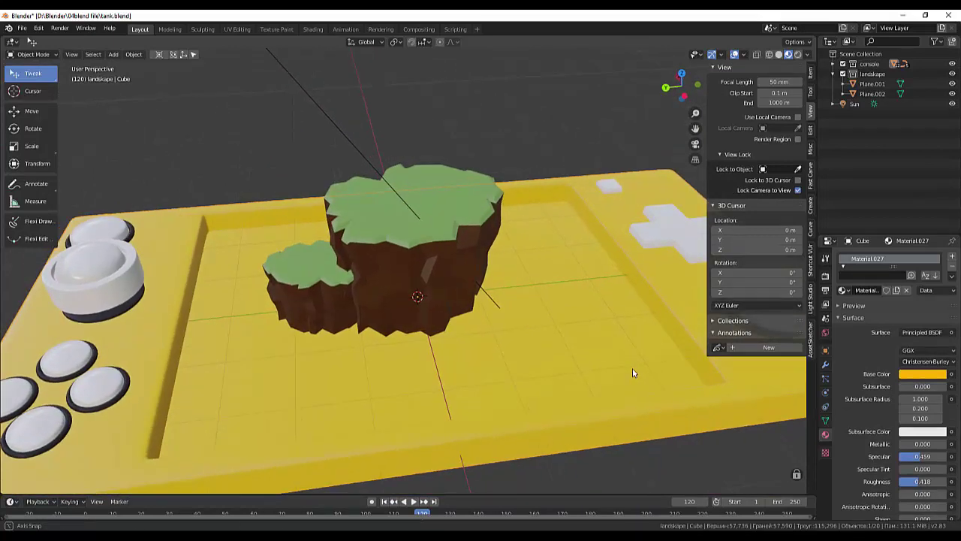
{"action": "scroll", "coordinate": [606, 352], "scroll_direction": "down", "scroll_amount": 2}
{"action": "scroll", "coordinate": [593, 349], "scroll_direction": "down", "scroll_amount": 2}
{"action": "scroll", "coordinate": [498, 328], "scroll_direction": "up", "scroll_amount": 4}
{"action": "scroll", "coordinate": [498, 329], "scroll_direction": "up", "scroll_amount": 2}
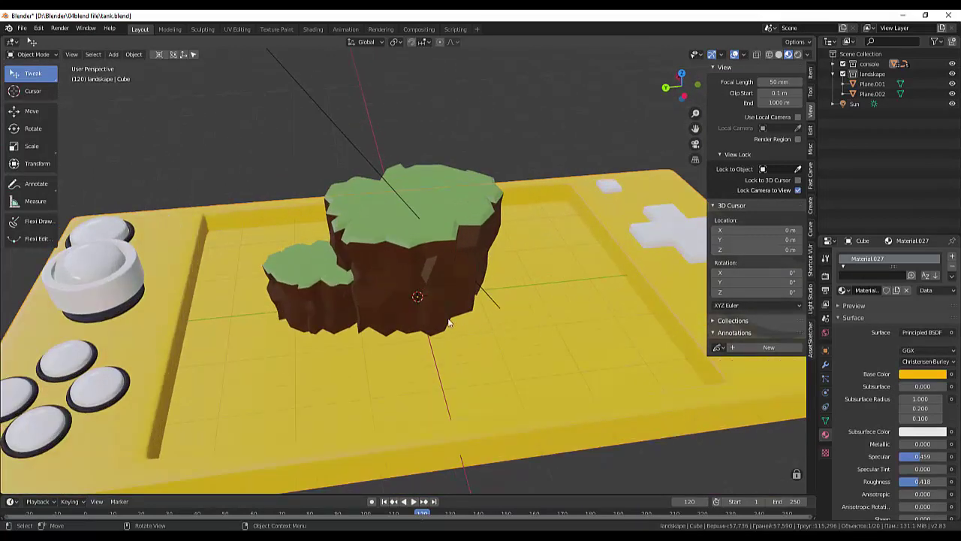
{"action": "left_click", "coordinate": [396, 224]}
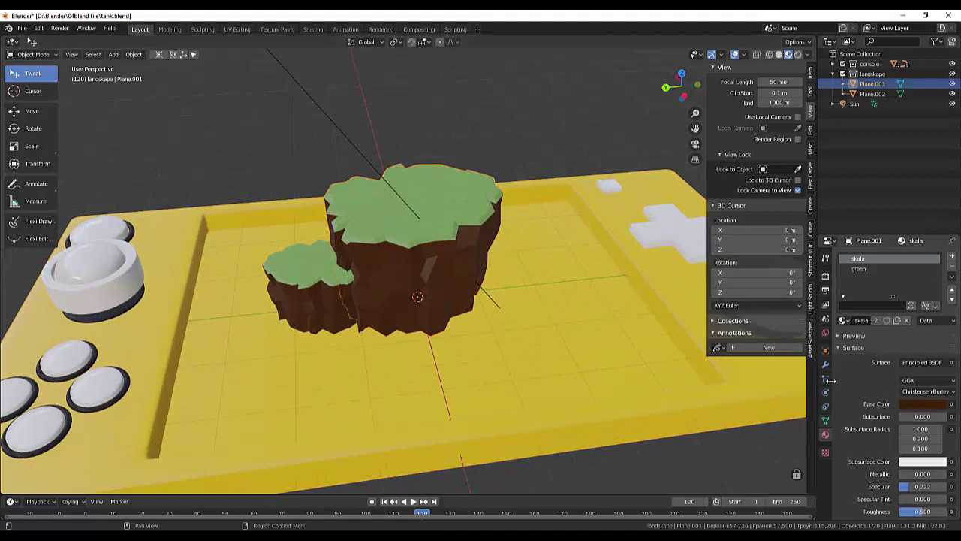
{"action": "left_click", "coordinate": [863, 269]}
{"action": "left_click", "coordinate": [913, 406]}
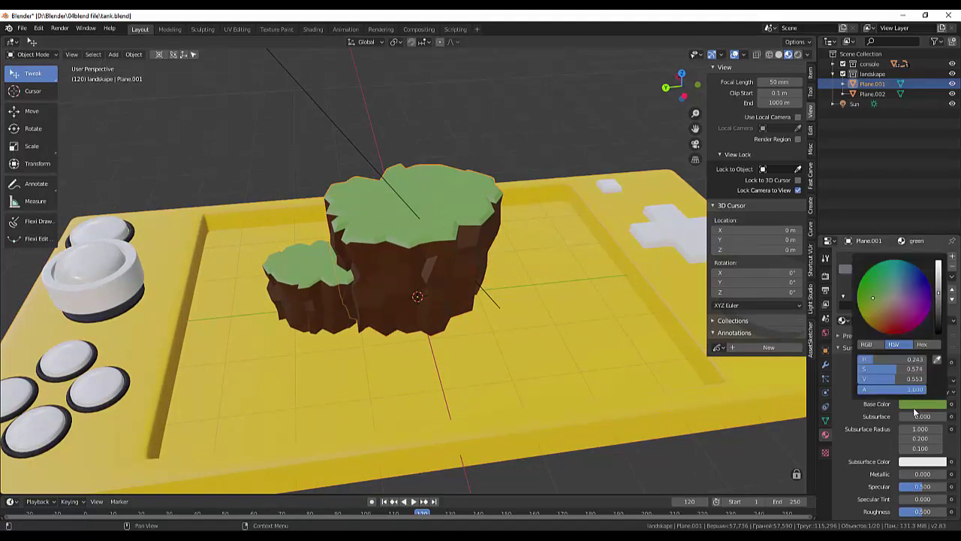
{"action": "left_click", "coordinate": [595, 371]}
{"action": "middle_click_drag", "start_coordinate": [595, 371], "coordinate": [609, 365]}
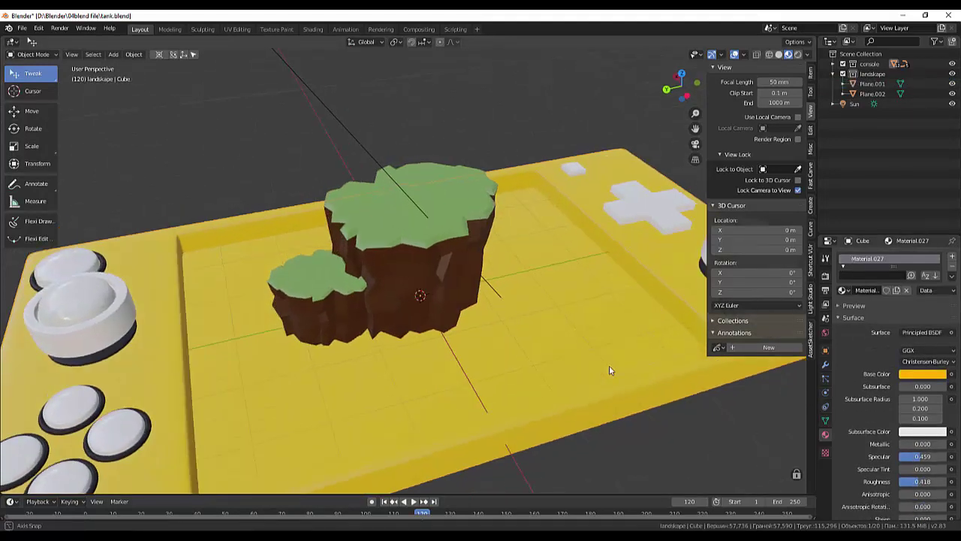
{"action": "key", "text": "KP_0"}
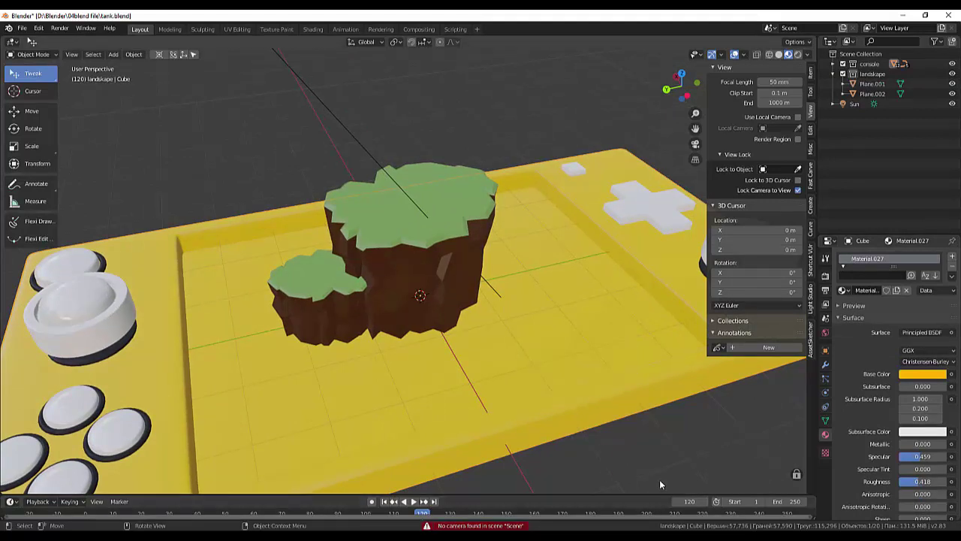
{"action": "left_click", "coordinate": [23, 54]}
{"action": "key", "text": "F12"}
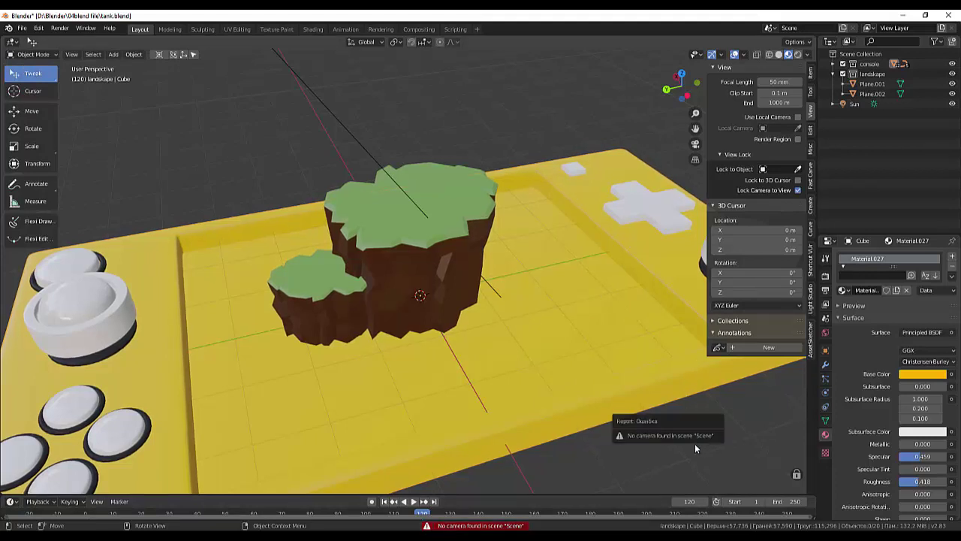
{"action": "scroll", "coordinate": [710, 433], "scroll_direction": "down", "scroll_amount": 4}
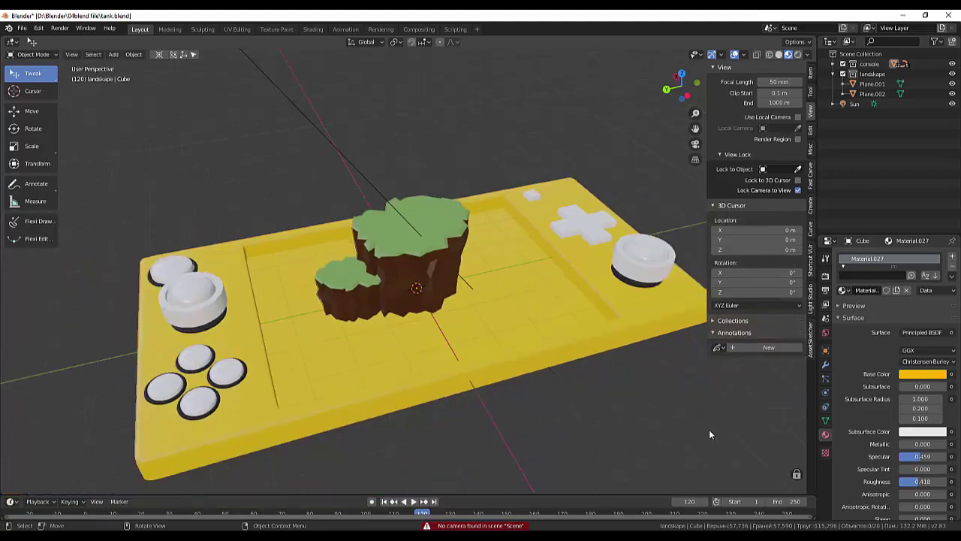
{"action": "scroll", "coordinate": [588, 374], "scroll_direction": "down", "scroll_amount": 2}
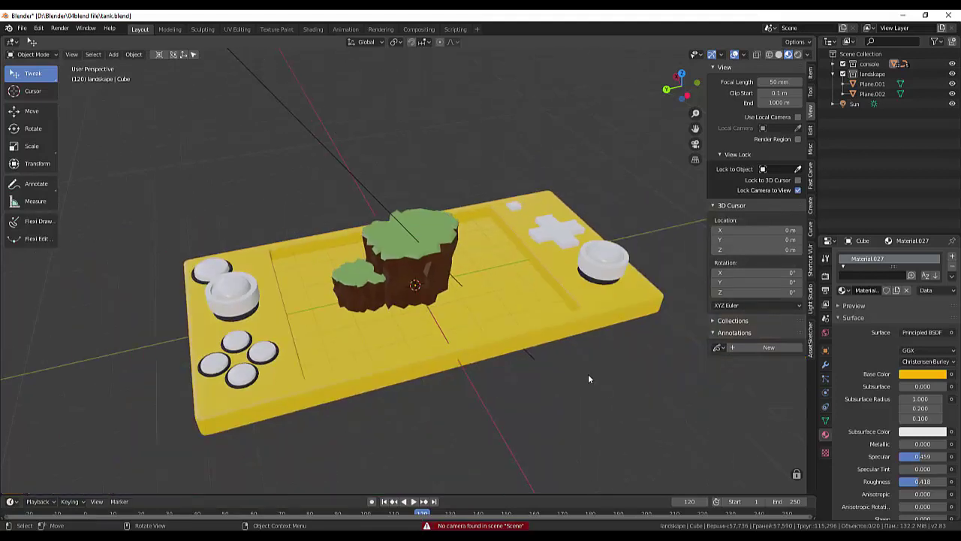
{"action": "scroll", "coordinate": [439, 364], "scroll_direction": "up", "scroll_amount": 2}
{"action": "scroll", "coordinate": [440, 364], "scroll_direction": "up", "scroll_amount": 1}
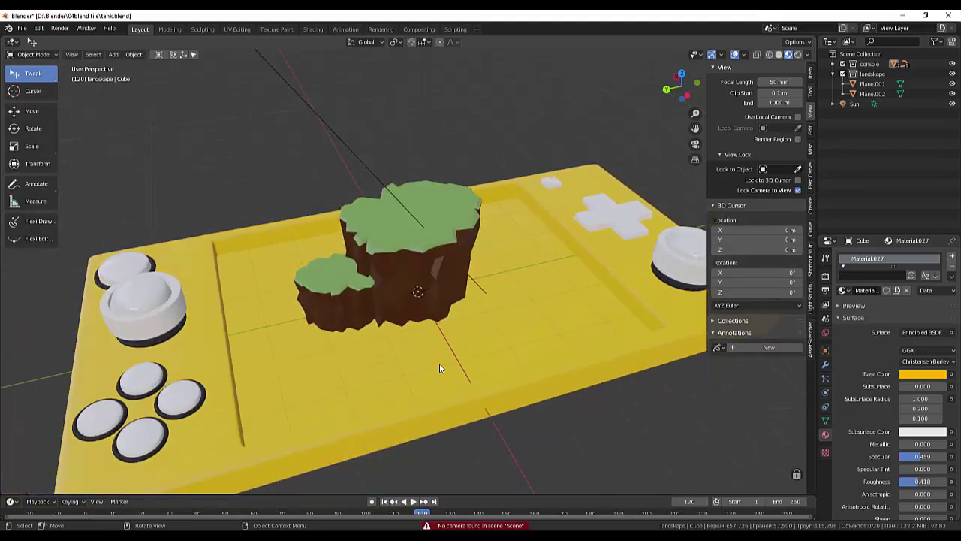